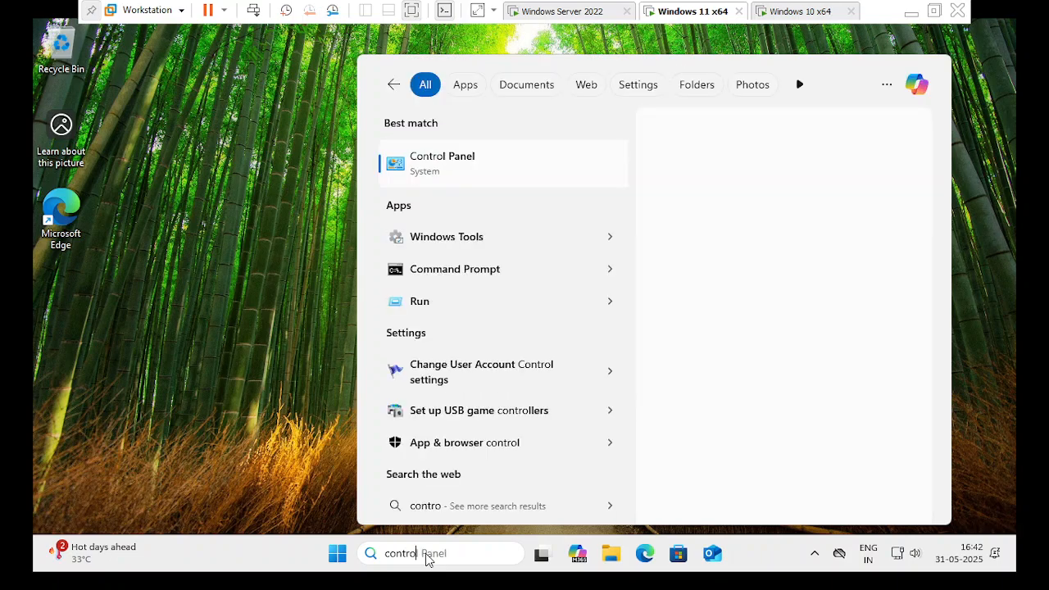
Open Control Panel and go to User Accounts, then your own account's page.
{"action": "left_click", "coordinate": [456, 163]}
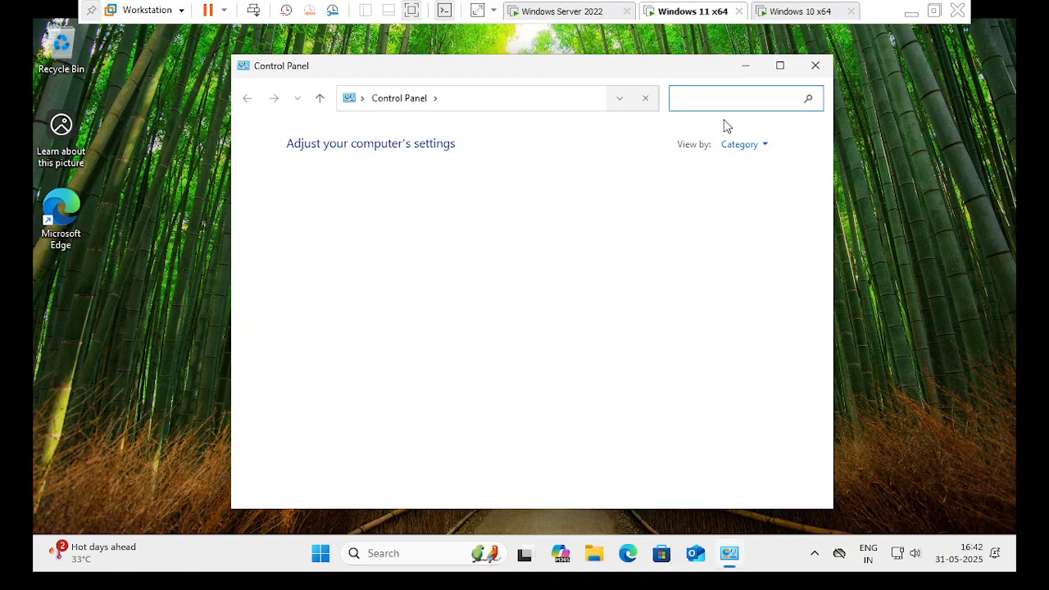
{"action": "left_click", "coordinate": [627, 183]}
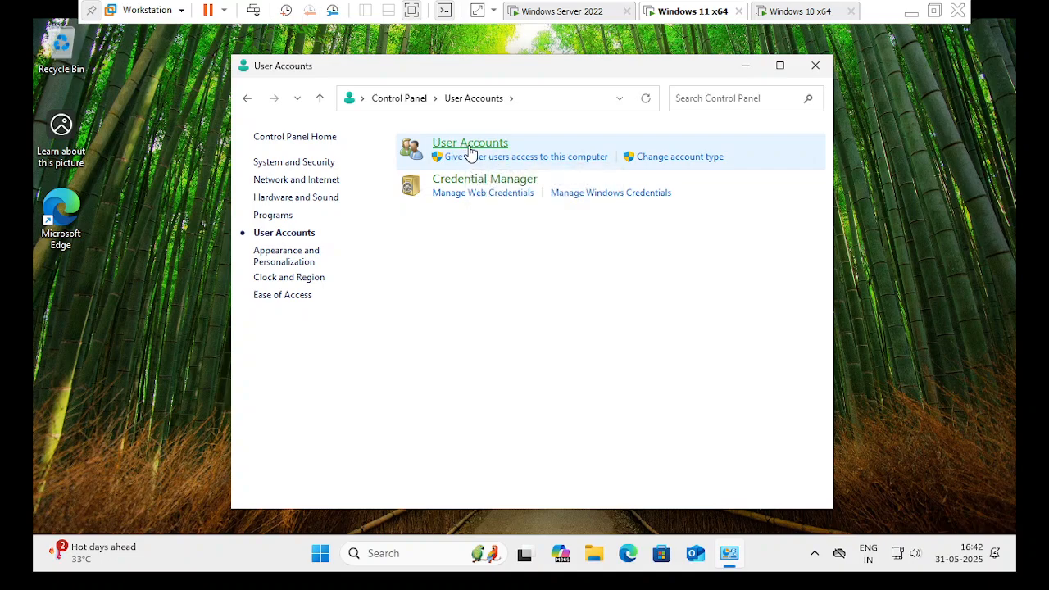
{"action": "left_click", "coordinate": [469, 145]}
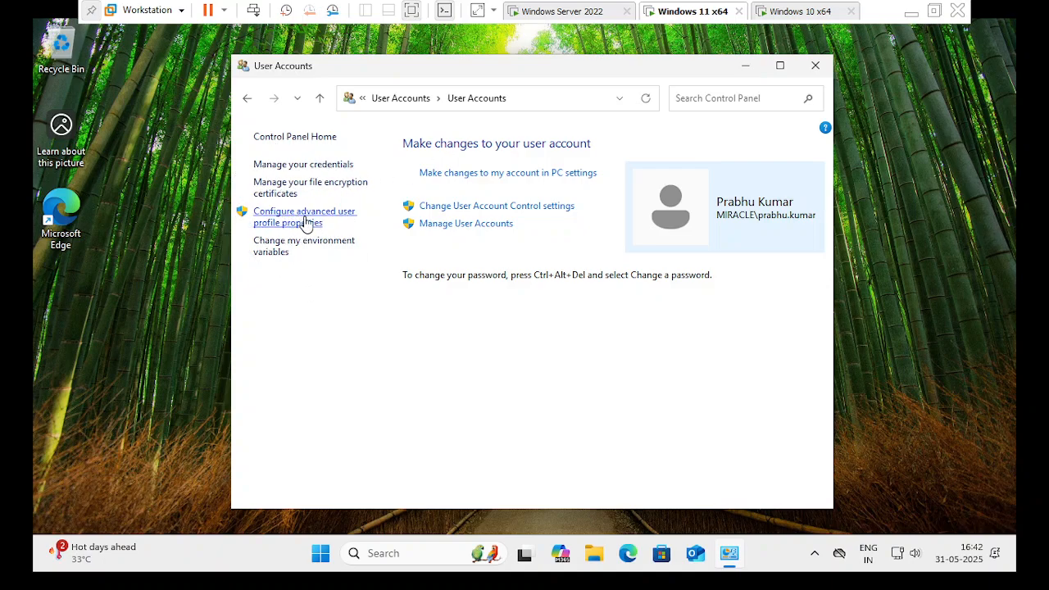
{"action": "key", "text": "ctrl"}
{"action": "key", "text": "ctrl"}
Open the advanced user profile properties and review the stored 3.25 MB local profile.
{"action": "left_click", "coordinate": [304, 218]}
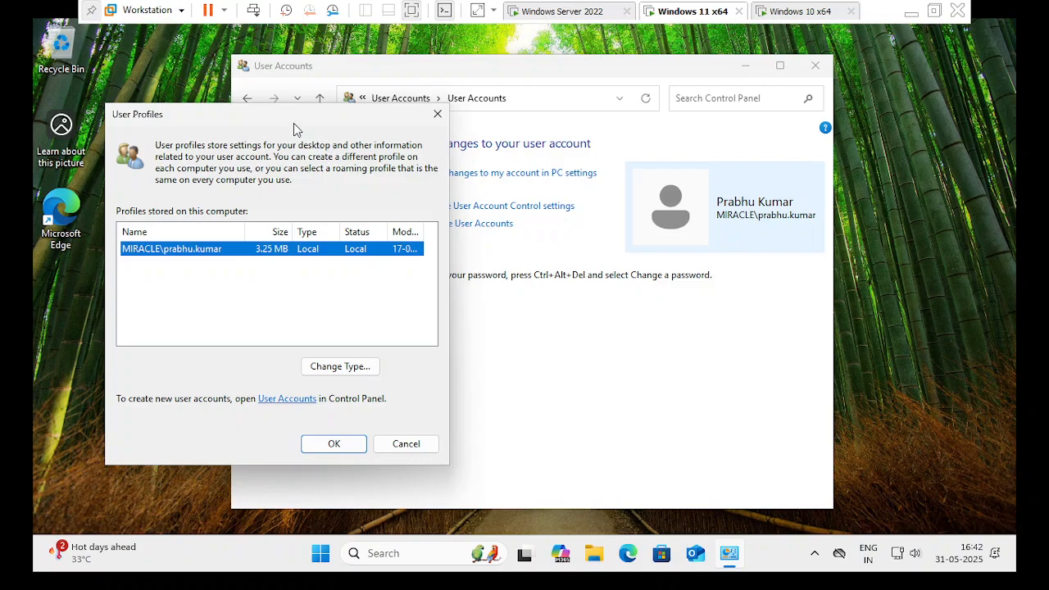
{"action": "left_click_drag", "start_coordinate": [296, 114], "coordinate": [331, 111]}
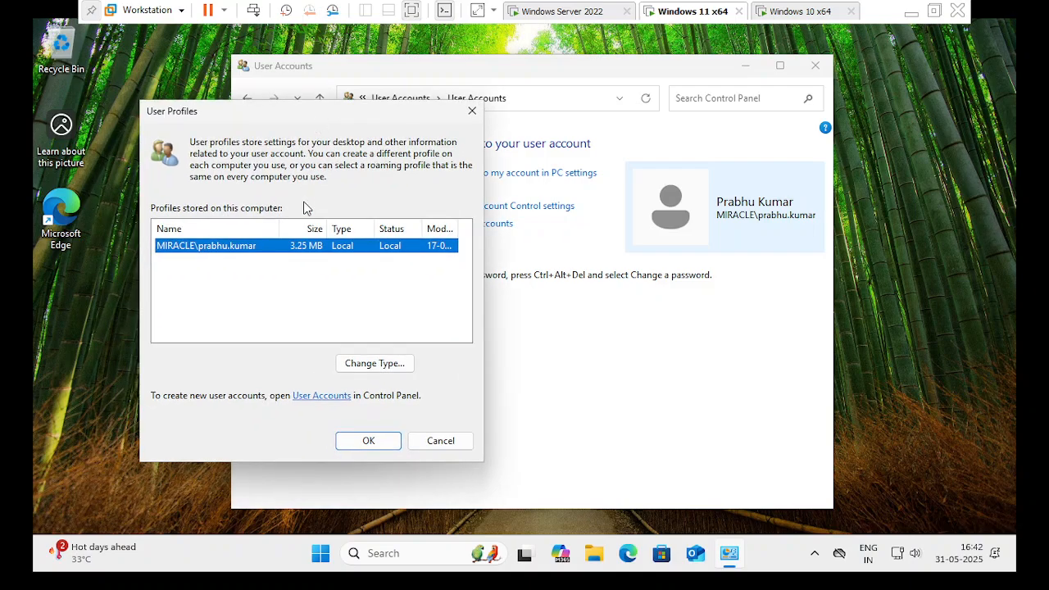
{"action": "left_click", "coordinate": [374, 246]}
{"action": "left_click", "coordinate": [391, 256]}
Close the User Profiles dialog and minimize User Accounts to show the desktop.
{"action": "left_click", "coordinate": [472, 111]}
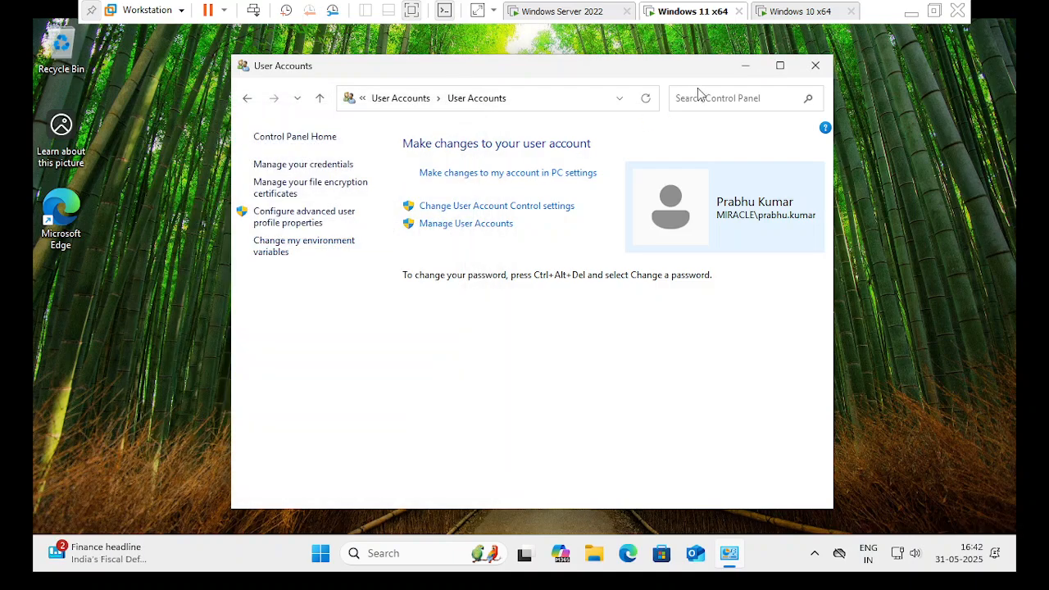
{"action": "mouse_move", "coordinate": [784, 72]}
{"action": "left_click", "coordinate": [746, 67]}
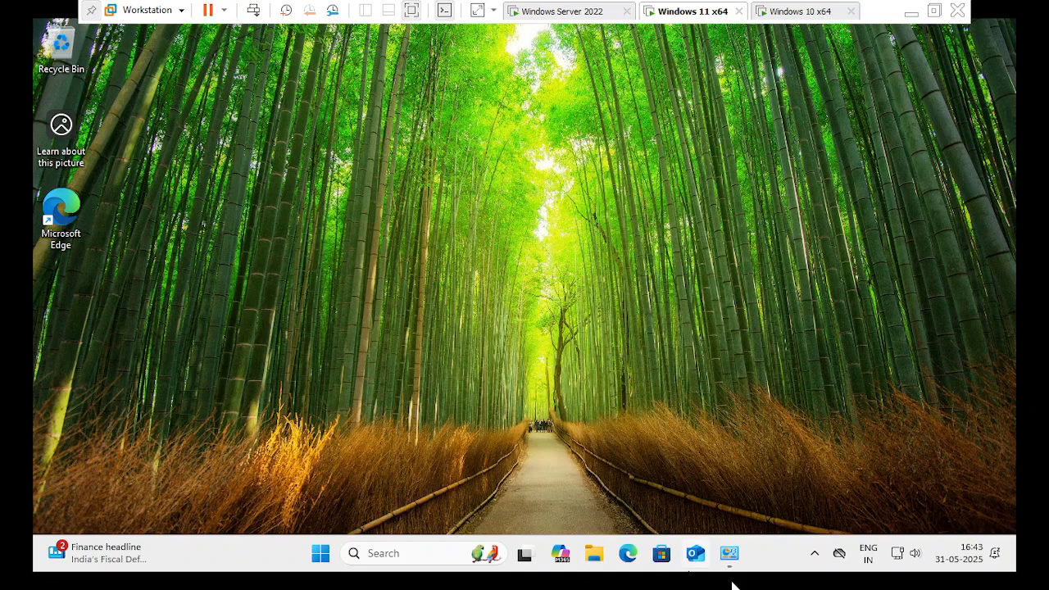
Close User Accounts and briefly check the Windows 10 VM's sign-in screen.
{"action": "left_click", "coordinate": [730, 553]}
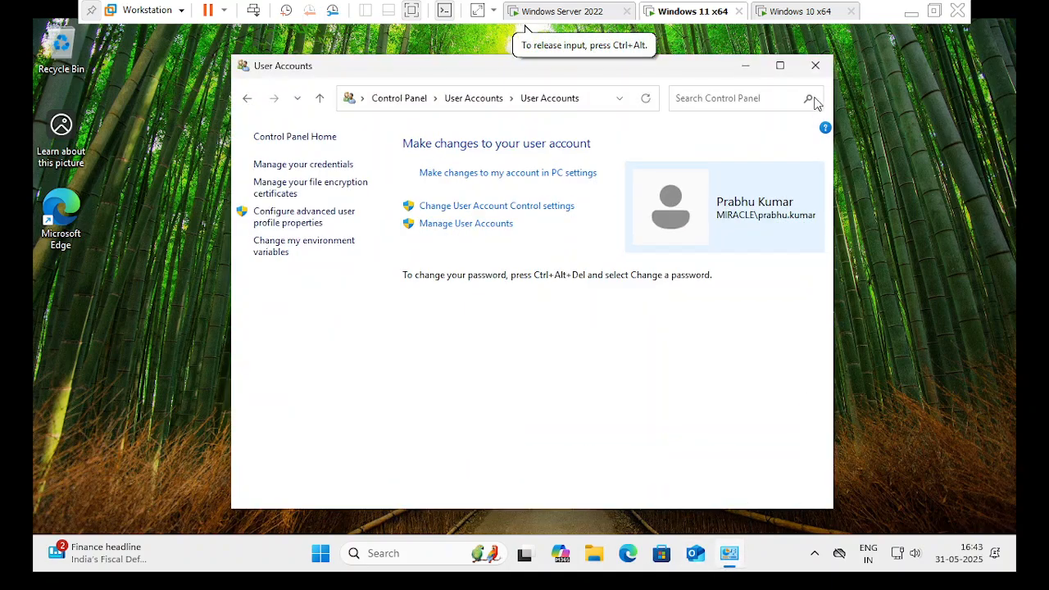
{"action": "left_click", "coordinate": [816, 65]}
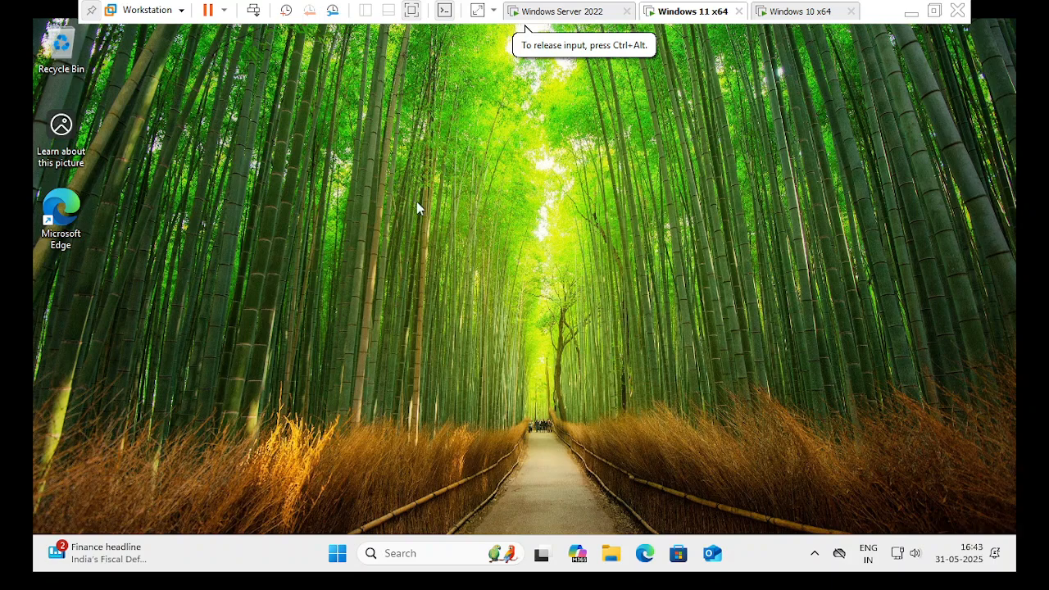
{"action": "right_click", "coordinate": [456, 239]}
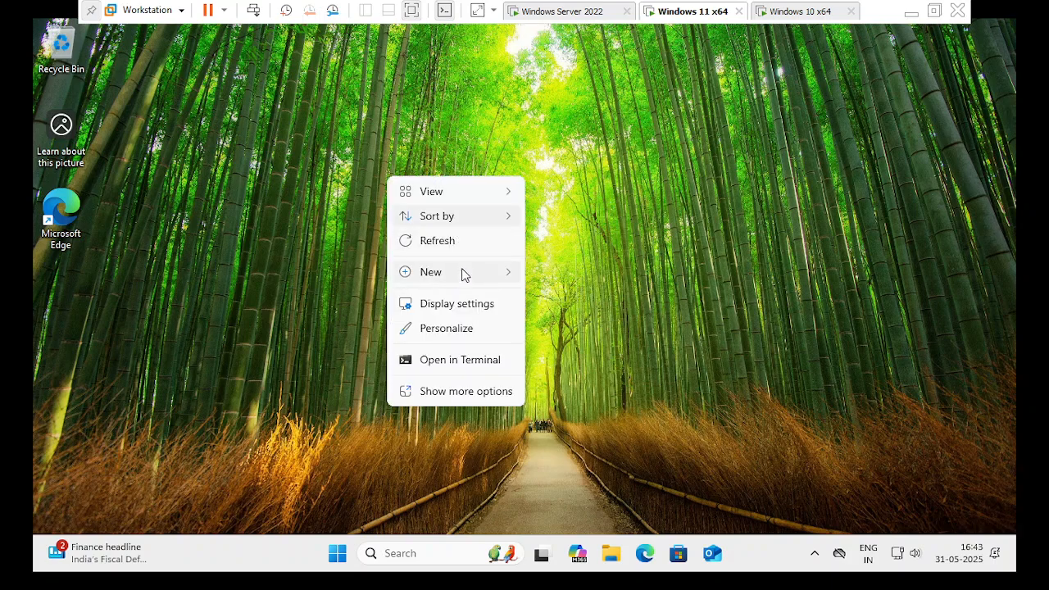
{"action": "mouse_move", "coordinate": [462, 272]}
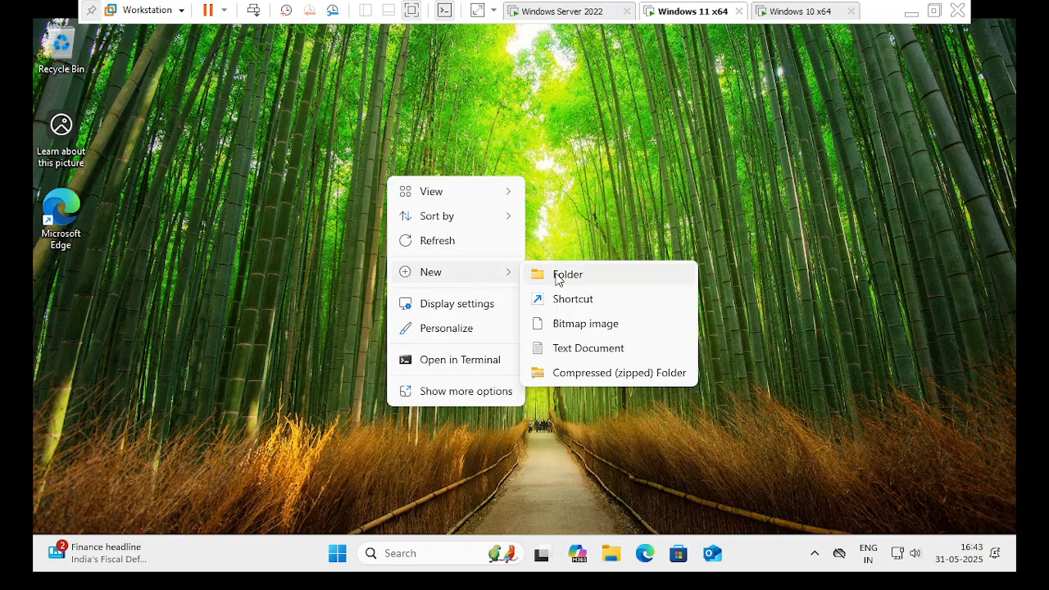
{"action": "left_click", "coordinate": [822, 11]}
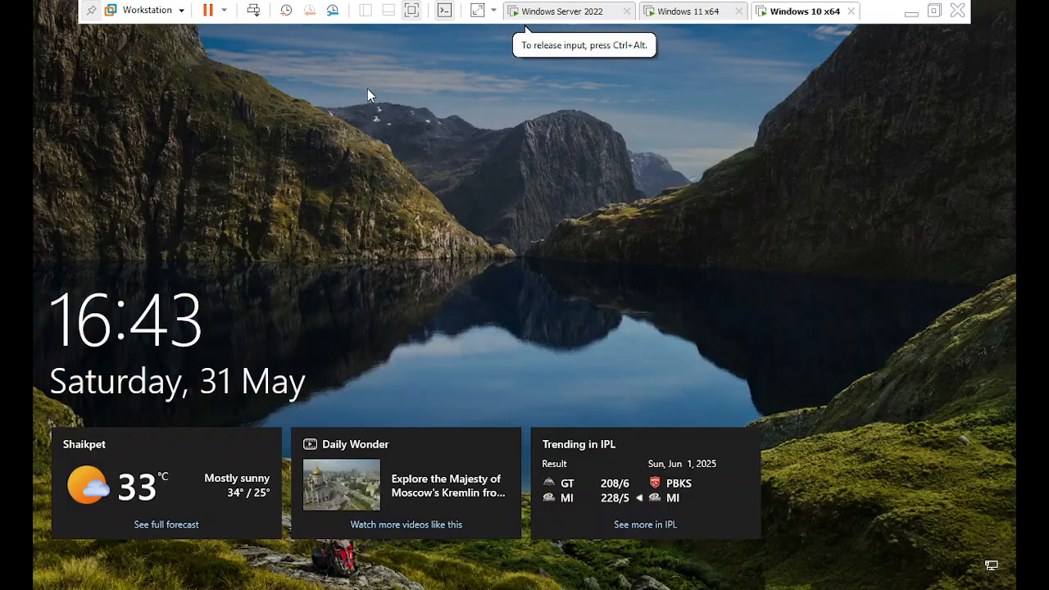
{"action": "left_click", "coordinate": [254, 12]}
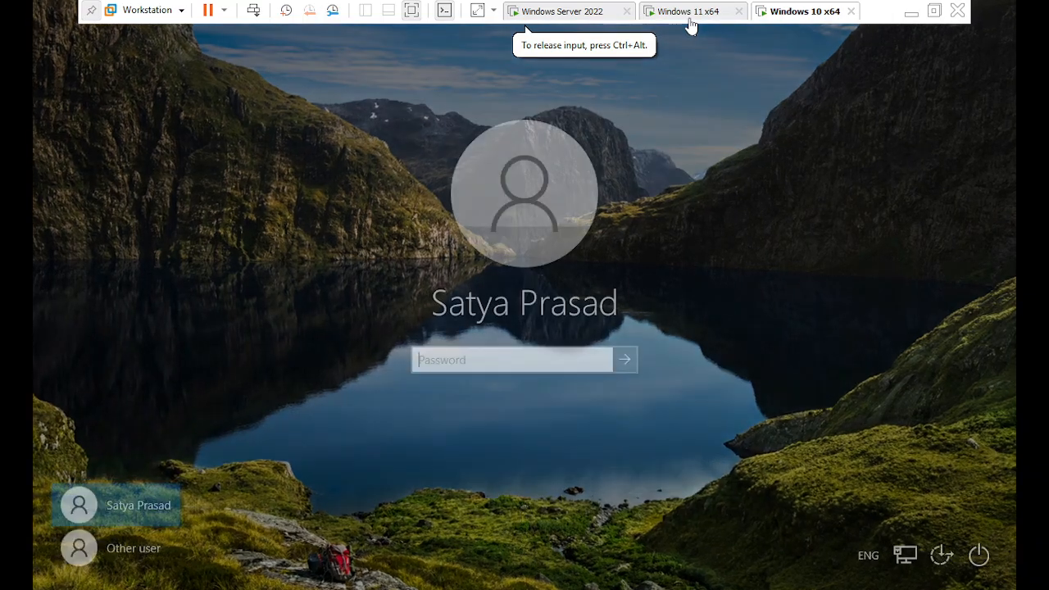
{"action": "left_click", "coordinate": [689, 18]}
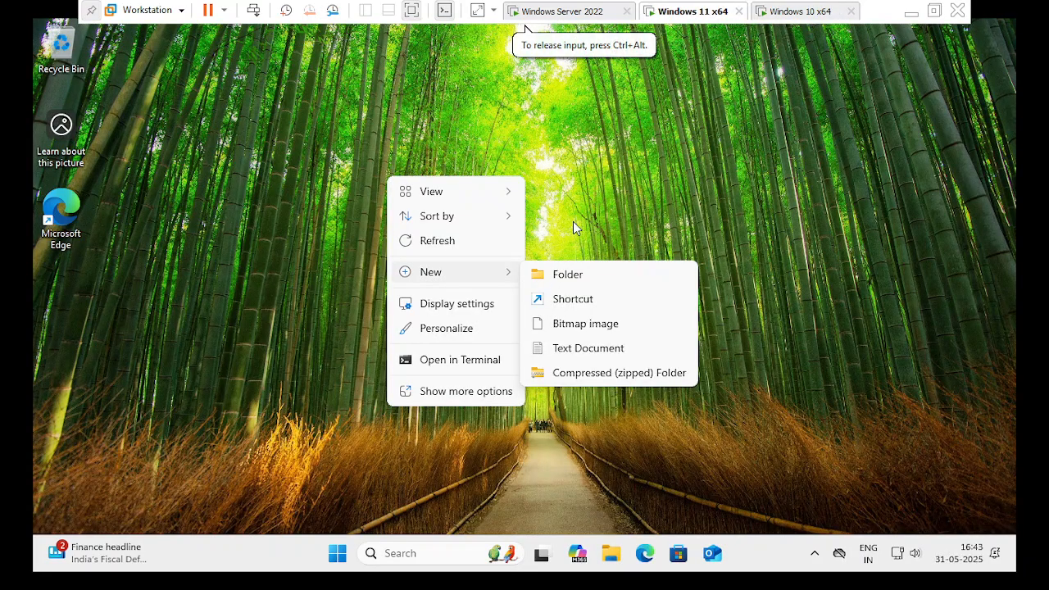
{"action": "left_click", "coordinate": [551, 234]}
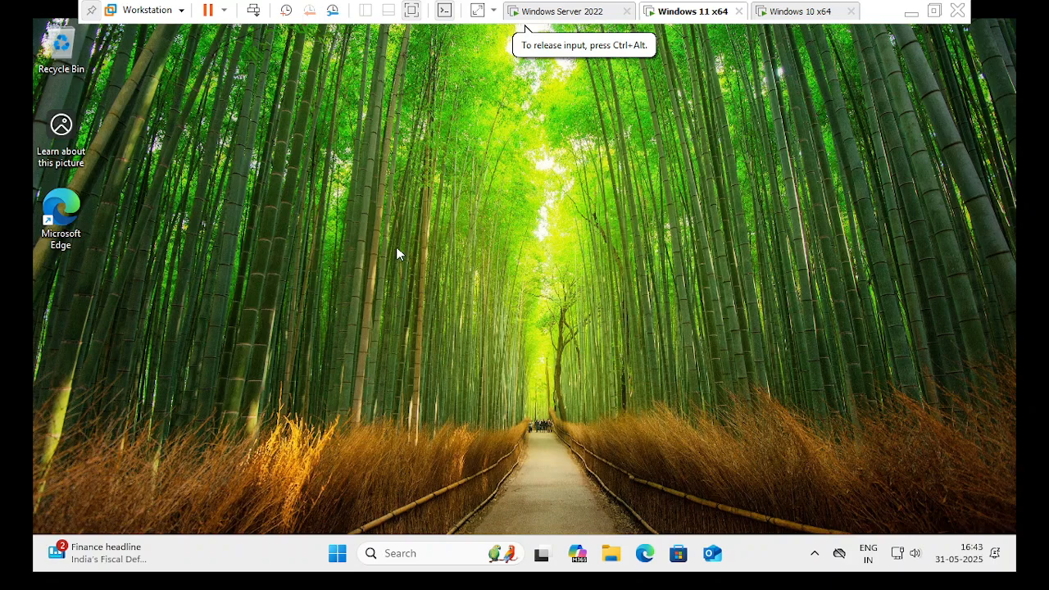
Create a new folder on the Windows 11 desktop with the default name.
{"action": "right_click", "coordinate": [475, 243]}
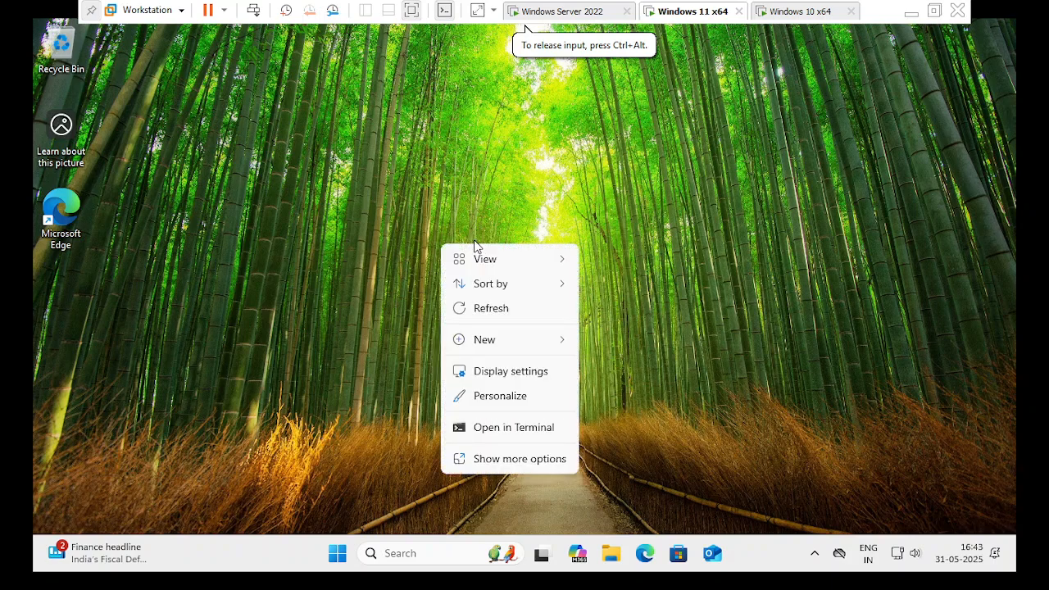
{"action": "left_click", "coordinate": [474, 239]}
{"action": "right_click", "coordinate": [474, 240]}
{"action": "mouse_move", "coordinate": [547, 346]}
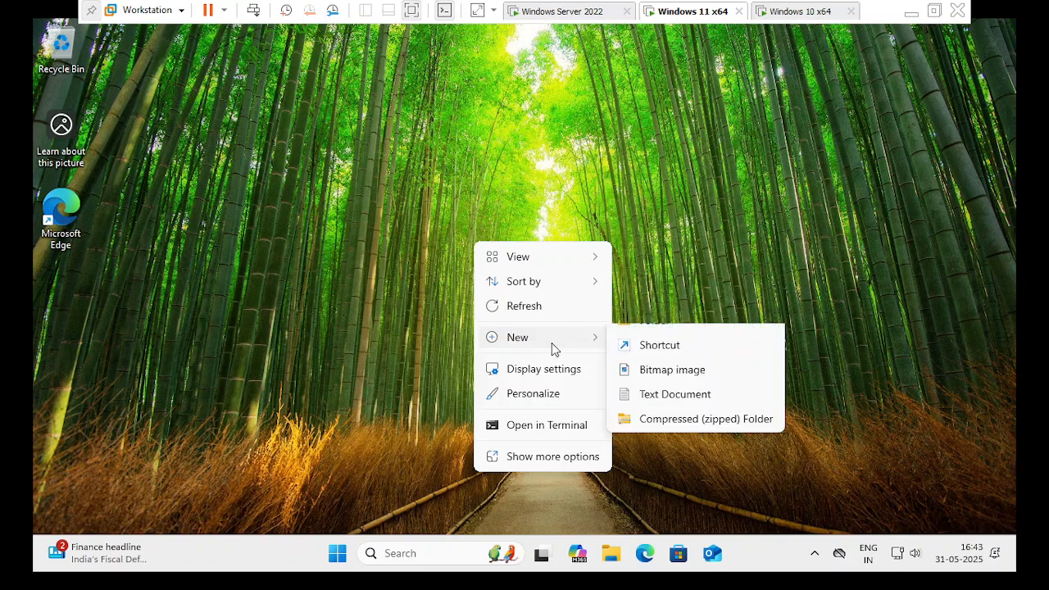
{"action": "left_click", "coordinate": [673, 341]}
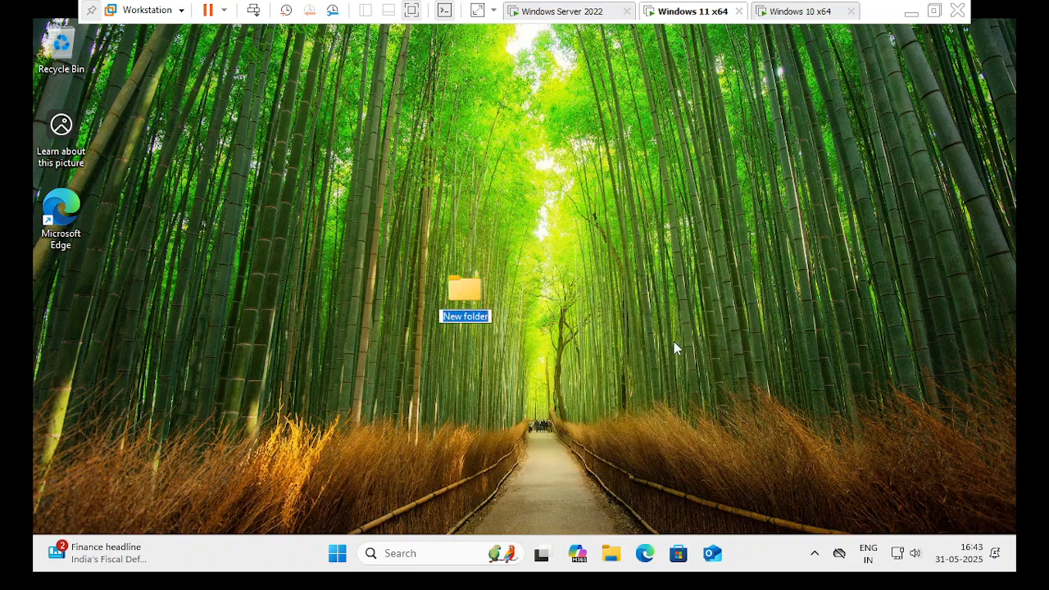
{"action": "key", "text": "Return"}
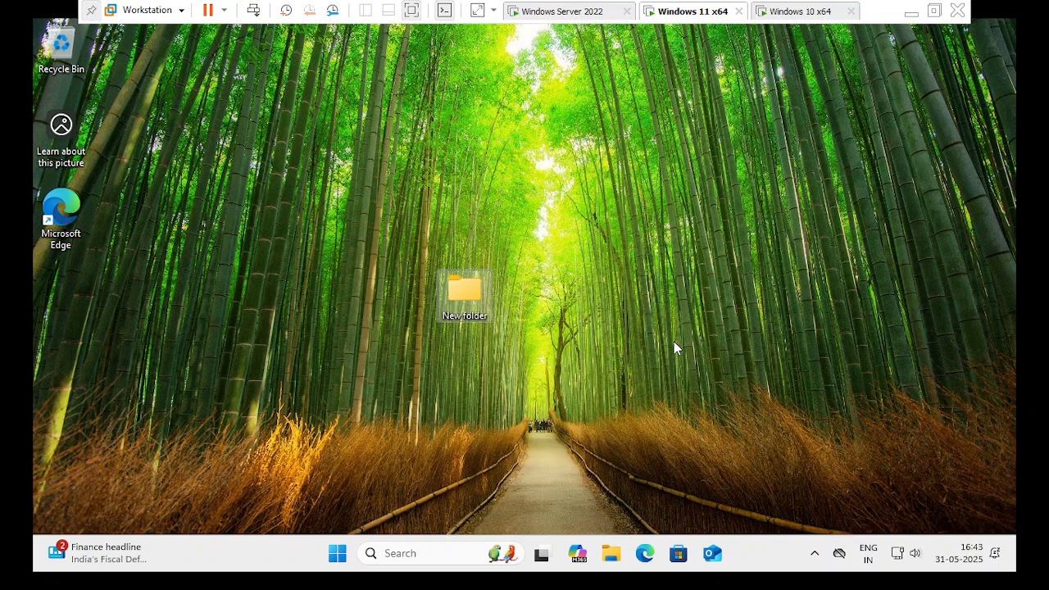
Rename the new folder to TEST and open it in File Explorer.
{"action": "right_click", "coordinate": [471, 312]}
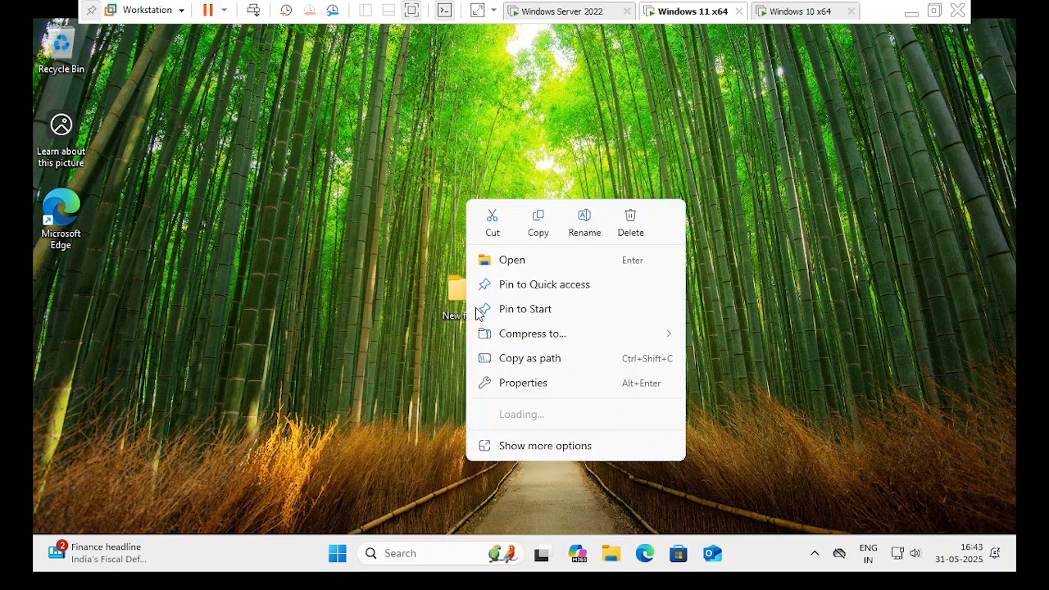
{"action": "left_click", "coordinate": [526, 445]}
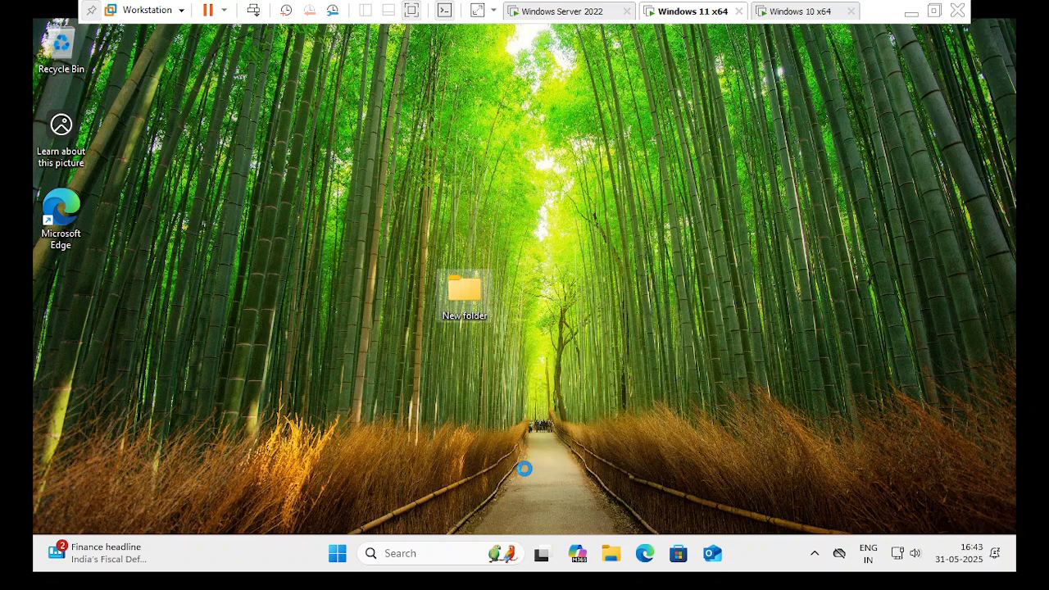
{"action": "left_click", "coordinate": [526, 500]}
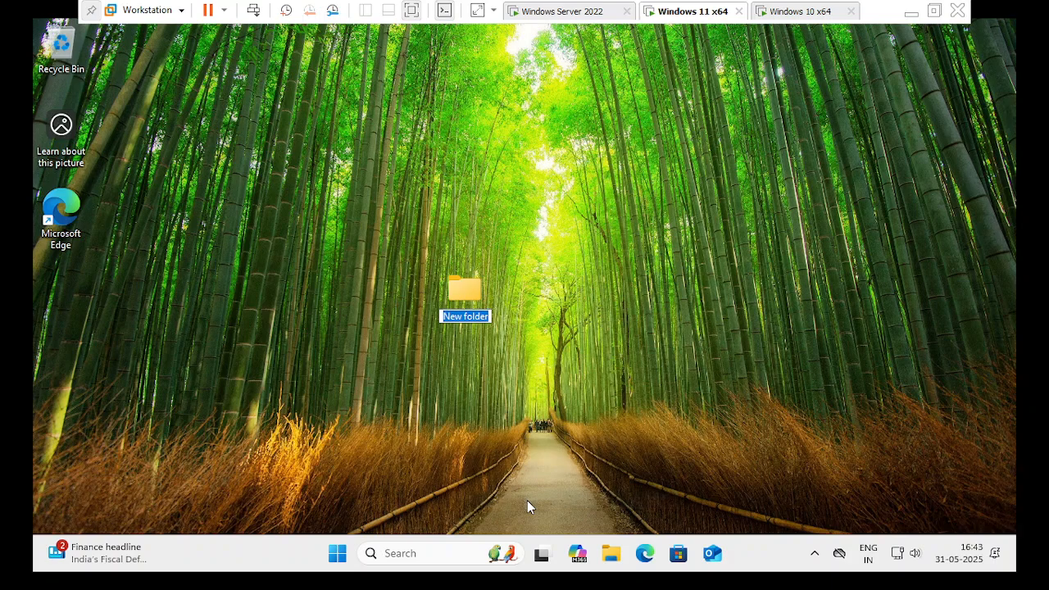
{"action": "type", "text": "TEST"}
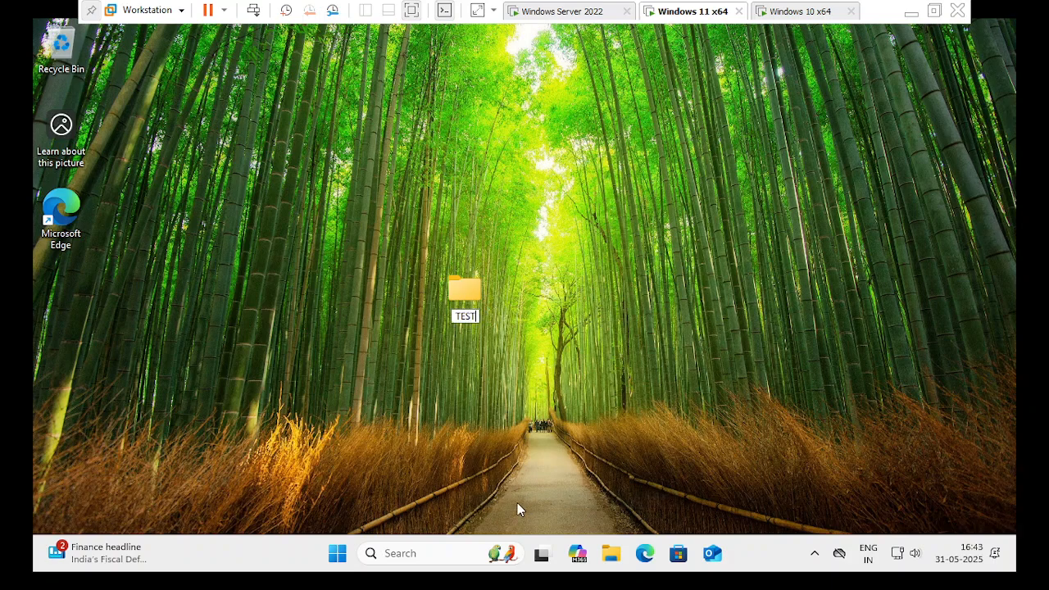
{"action": "key", "text": "Return"}
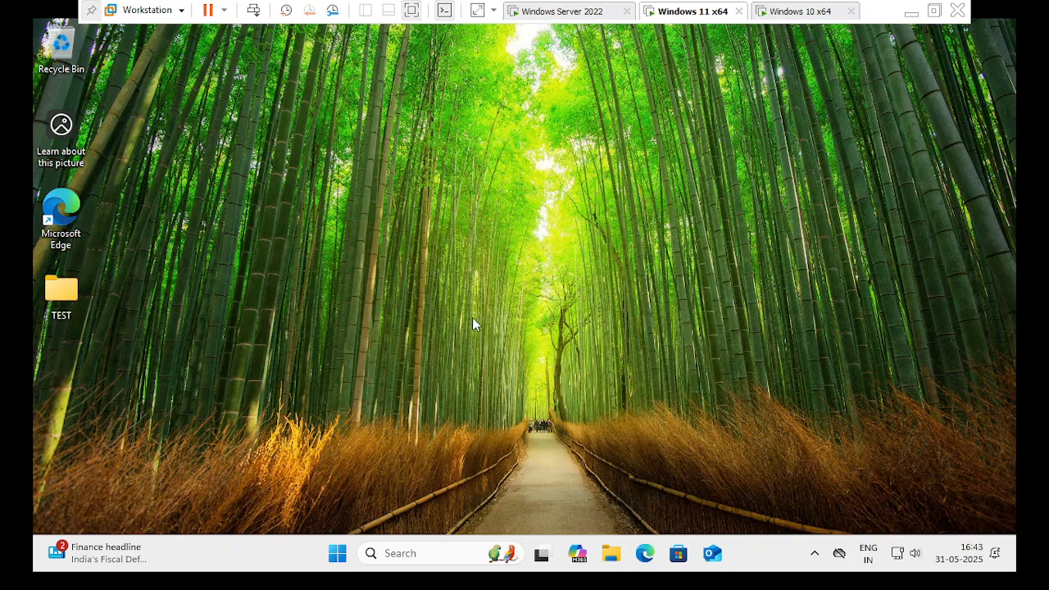
{"action": "double_click", "coordinate": [70, 293]}
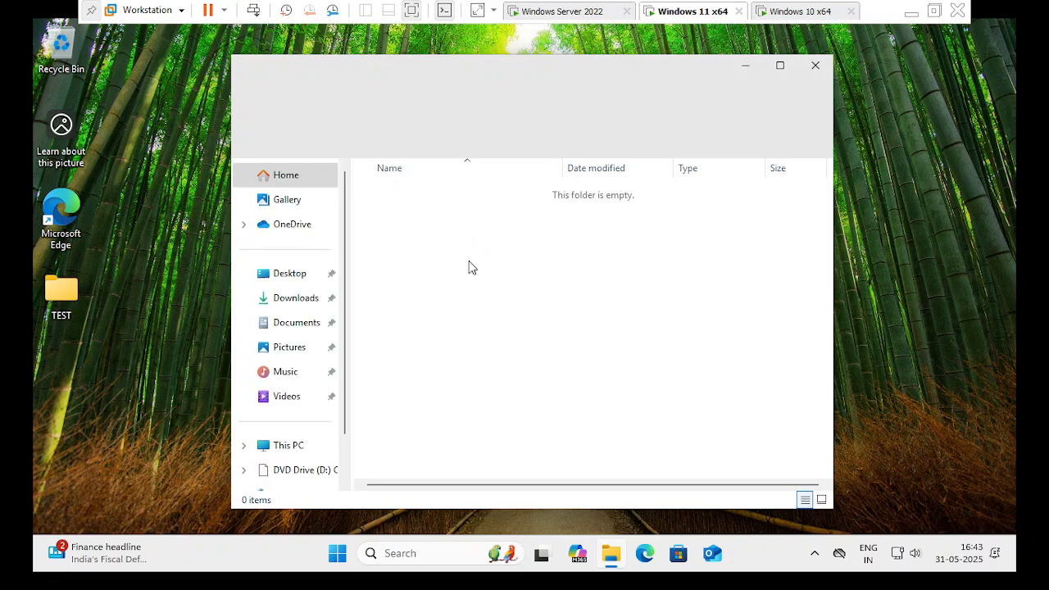
Create a new text document inside the TEST folder.
{"action": "right_click", "coordinate": [520, 279]}
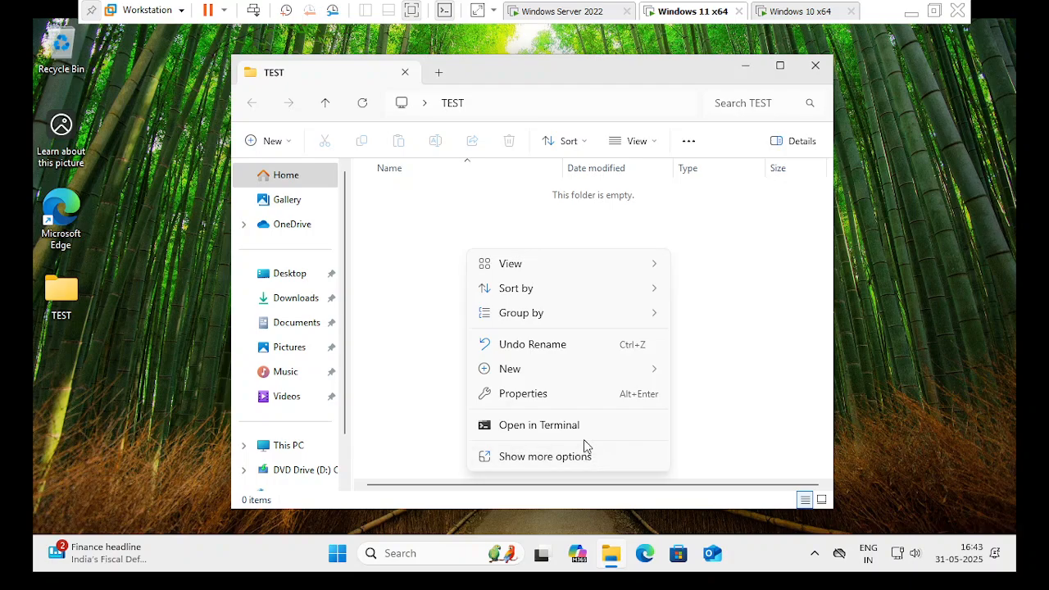
{"action": "left_click", "coordinate": [579, 464]}
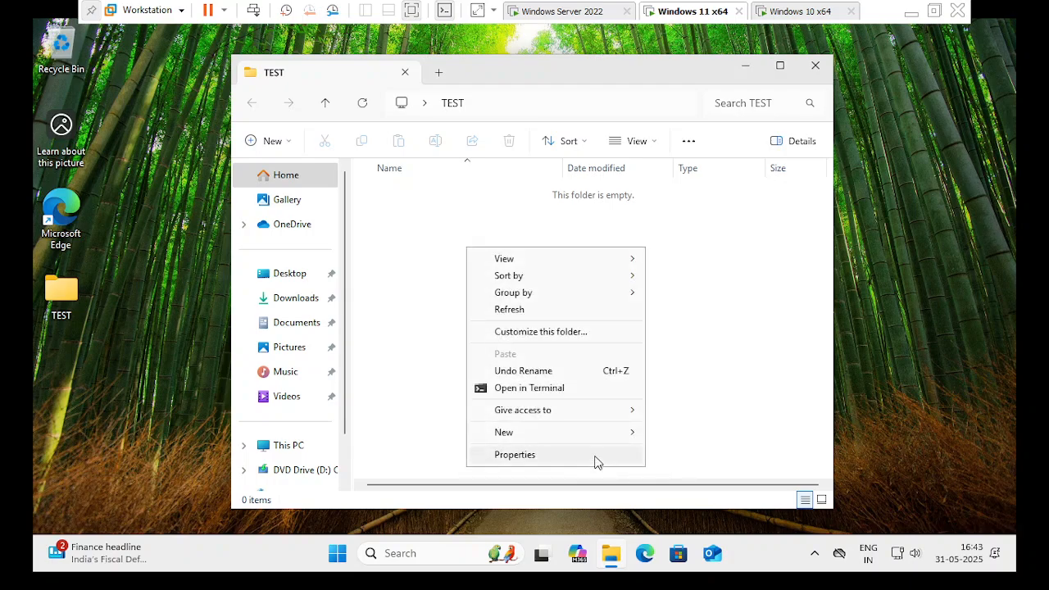
{"action": "mouse_move", "coordinate": [611, 441]}
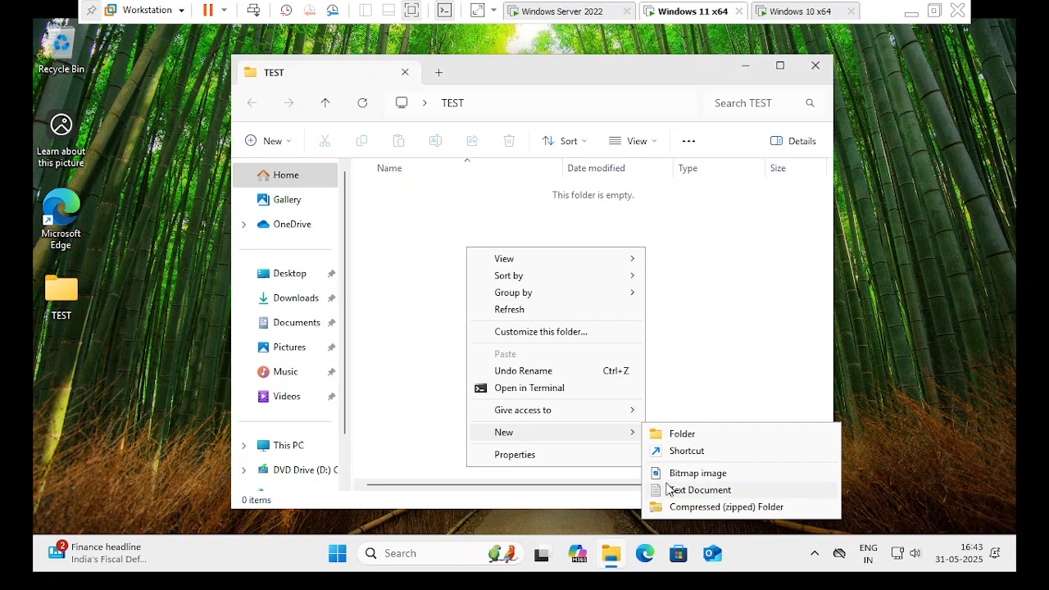
{"action": "left_click", "coordinate": [697, 490]}
{"action": "key", "text": "Return"}
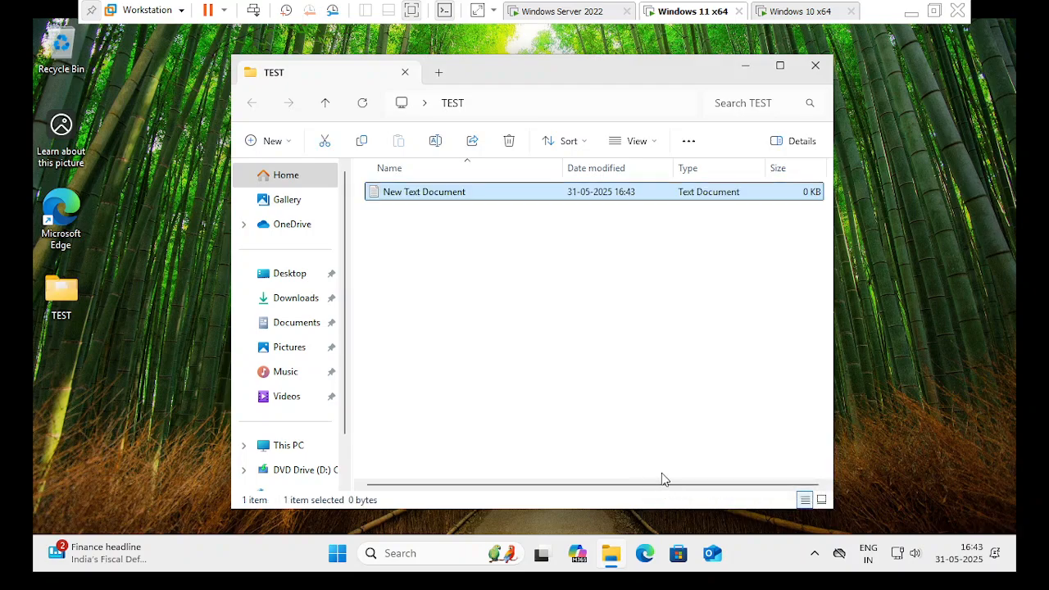
{"action": "left_click", "coordinate": [662, 480]}
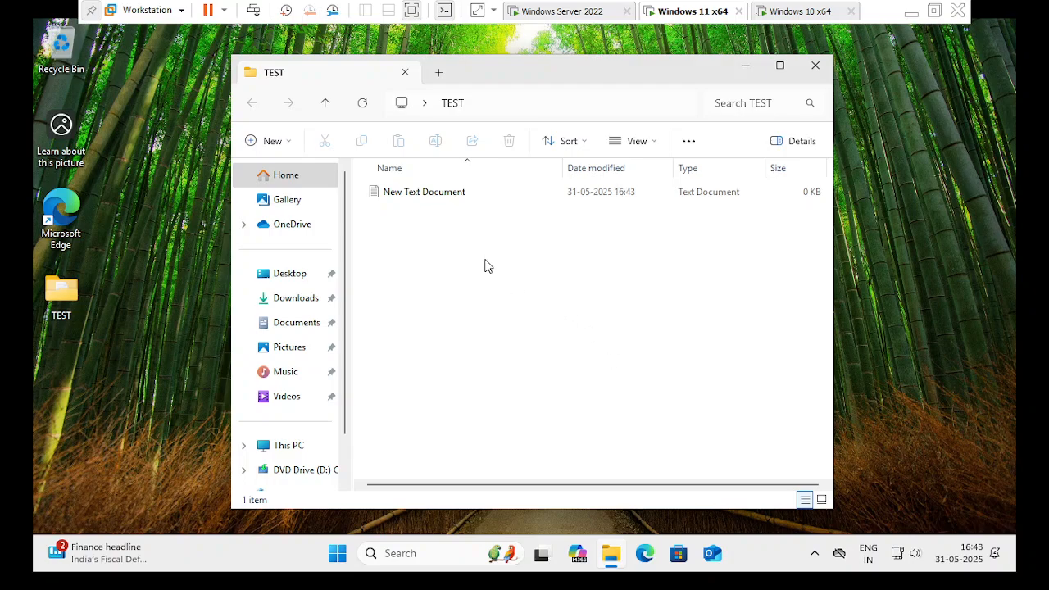
Rename New Text Document to abc.
{"action": "left_click", "coordinate": [423, 198]}
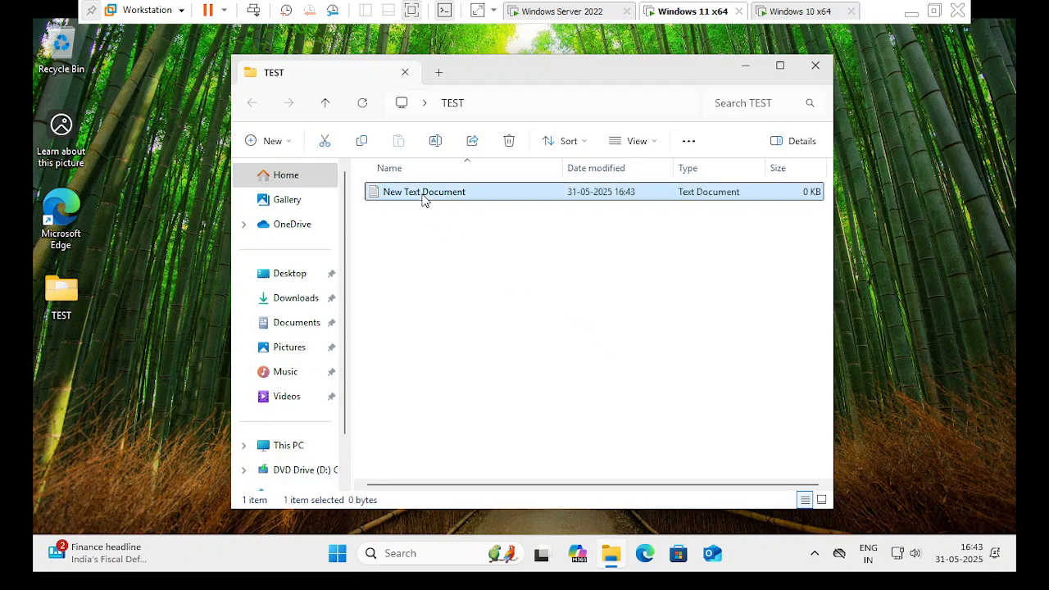
{"action": "right_click", "coordinate": [424, 200]}
{"action": "key", "text": "F2"}
{"action": "type", "text": "abc"}
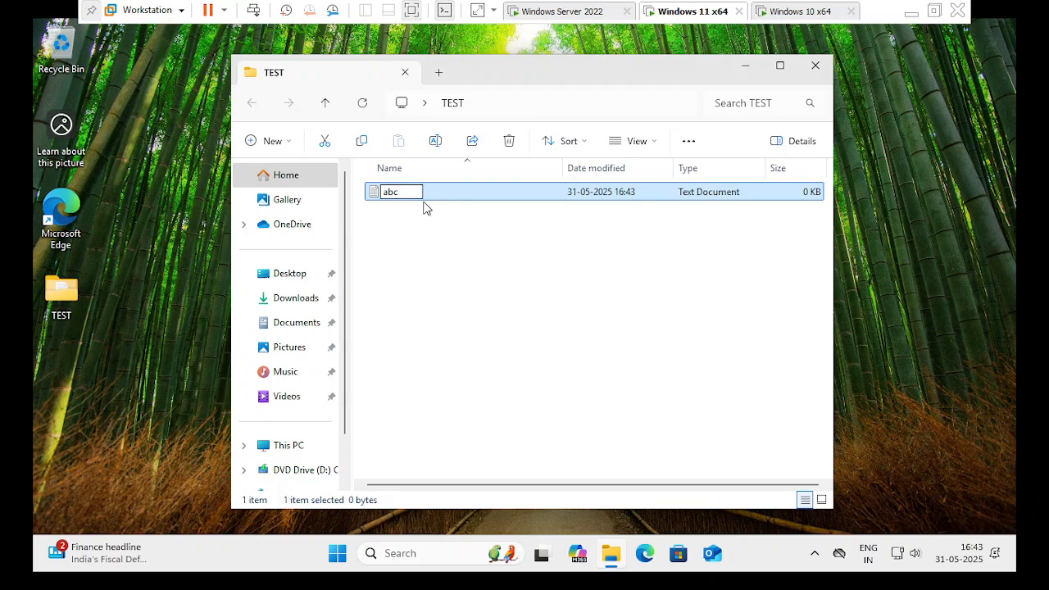
{"action": "key", "text": "Return"}
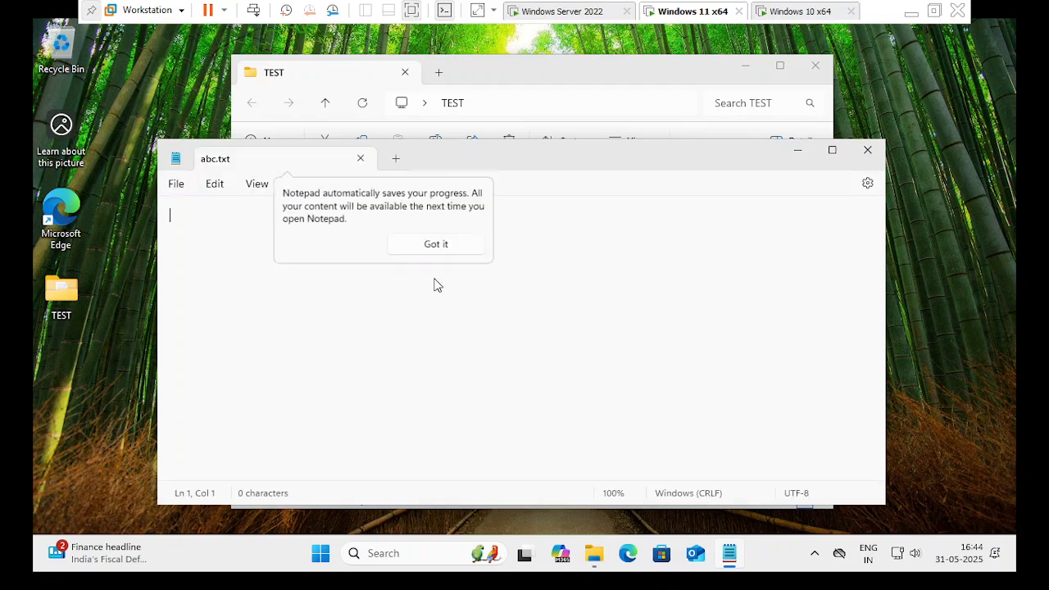
Type 'abcdeifhgijklmn cdefhgiljk' and '$$$%%^%&^&**(' into abc.txt, then close Notepad and TEST.
{"action": "left_click", "coordinate": [488, 258]}
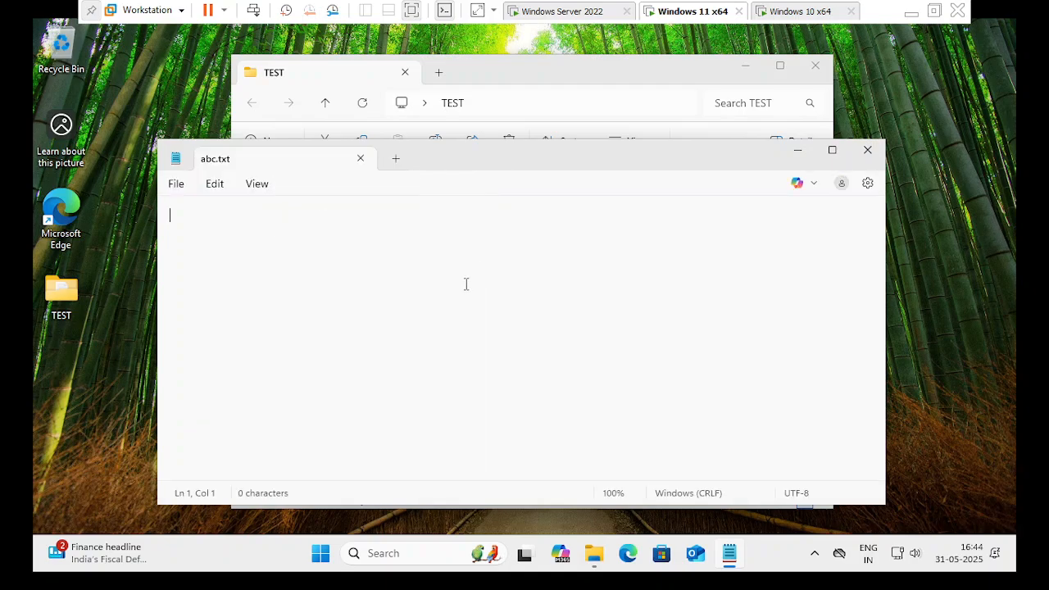
{"action": "type", "text": "abcdeifhgijklmn "}
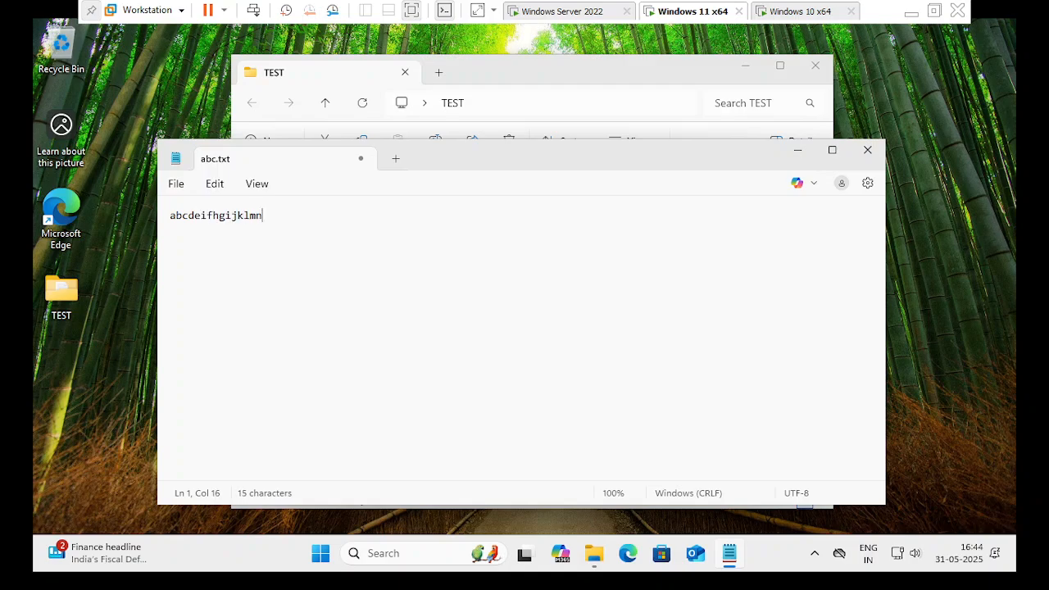
{"action": "type", "text": "cdef"}
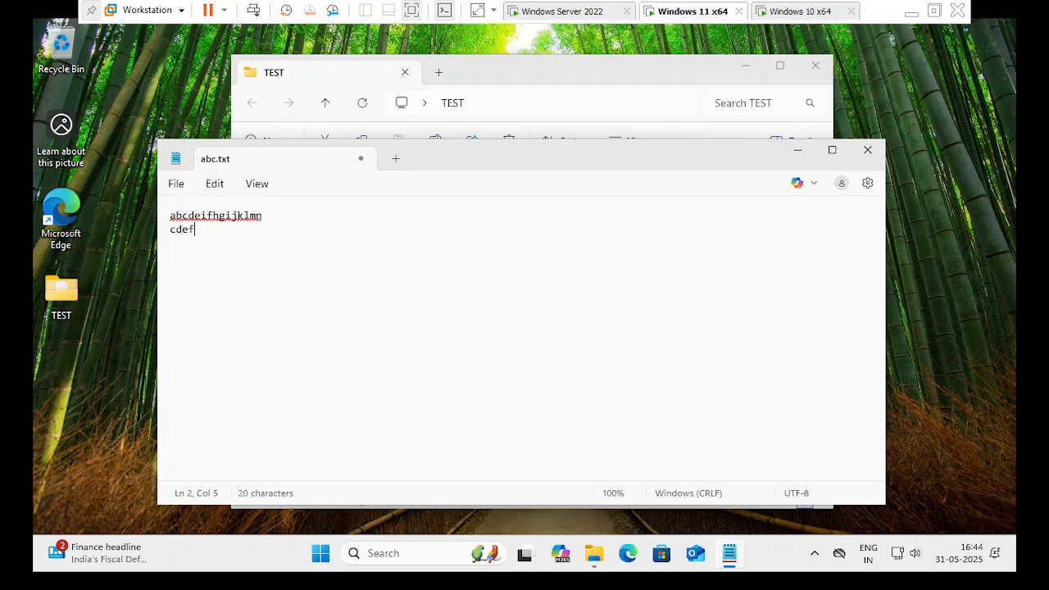
{"action": "type", "text": "hgiljk"}
{"action": "key", "text": "Return"}
{"action": "type", "text": "$$$%%^%&^&**(("}
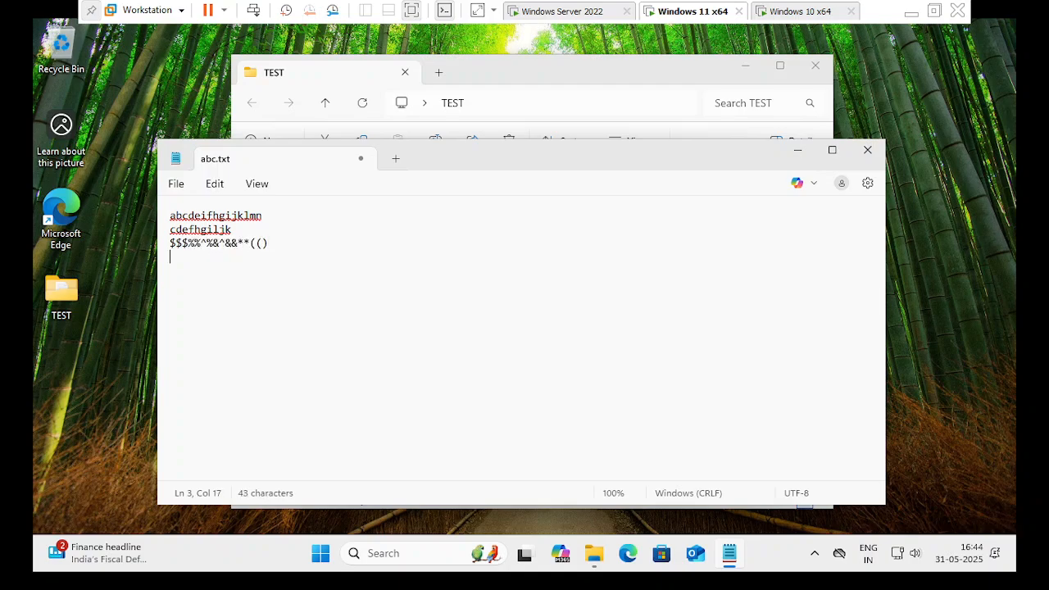
{"action": "left_click", "coordinate": [866, 150]}
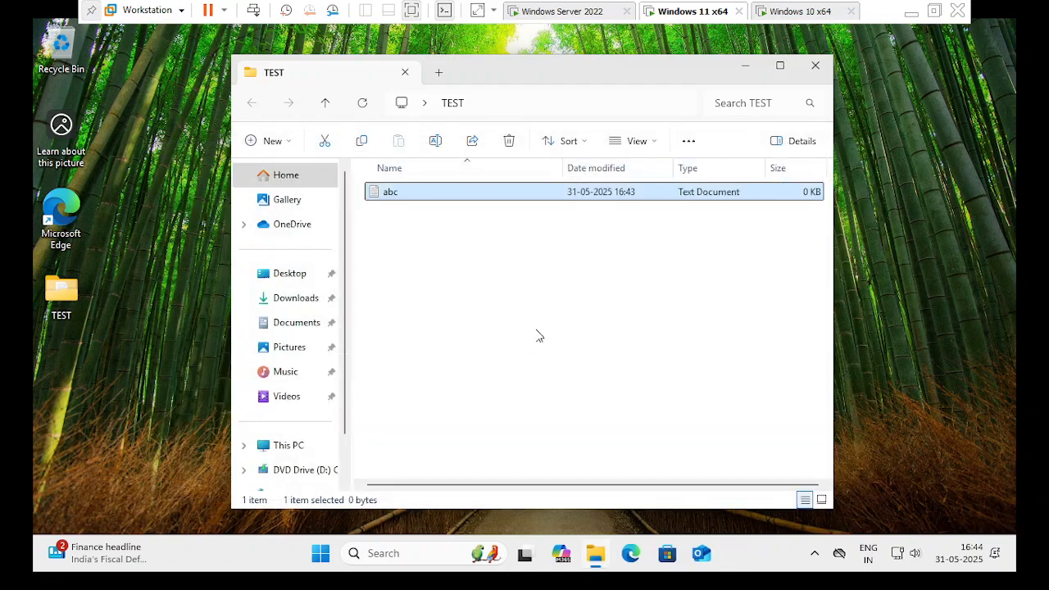
{"action": "left_click", "coordinate": [815, 66]}
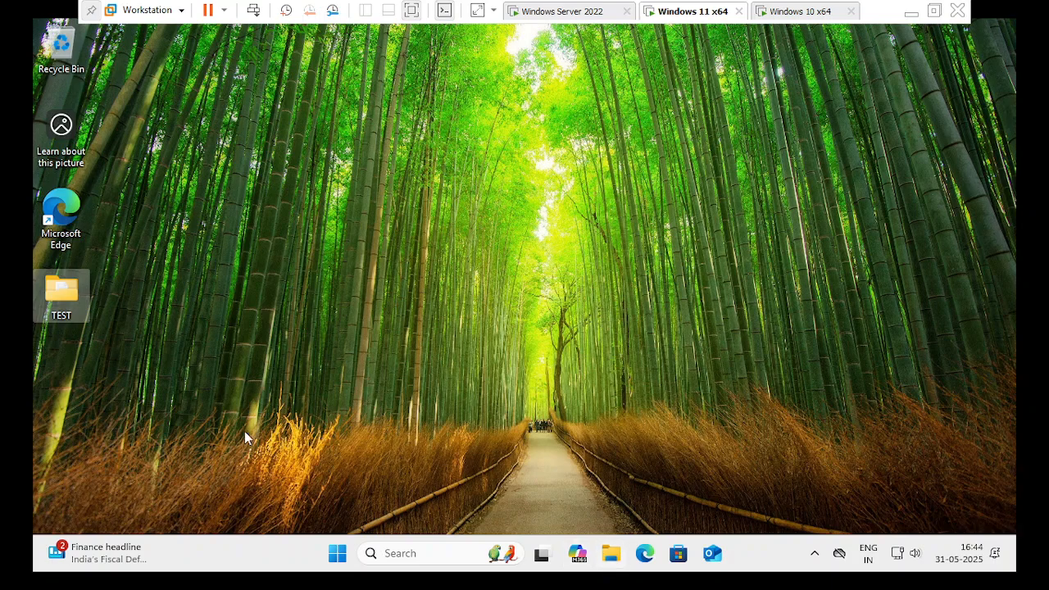
Move the TEST folder icon to the desktop centre and sign out of Windows 11.
{"action": "left_click_drag", "start_coordinate": [68, 302], "coordinate": [483, 187]}
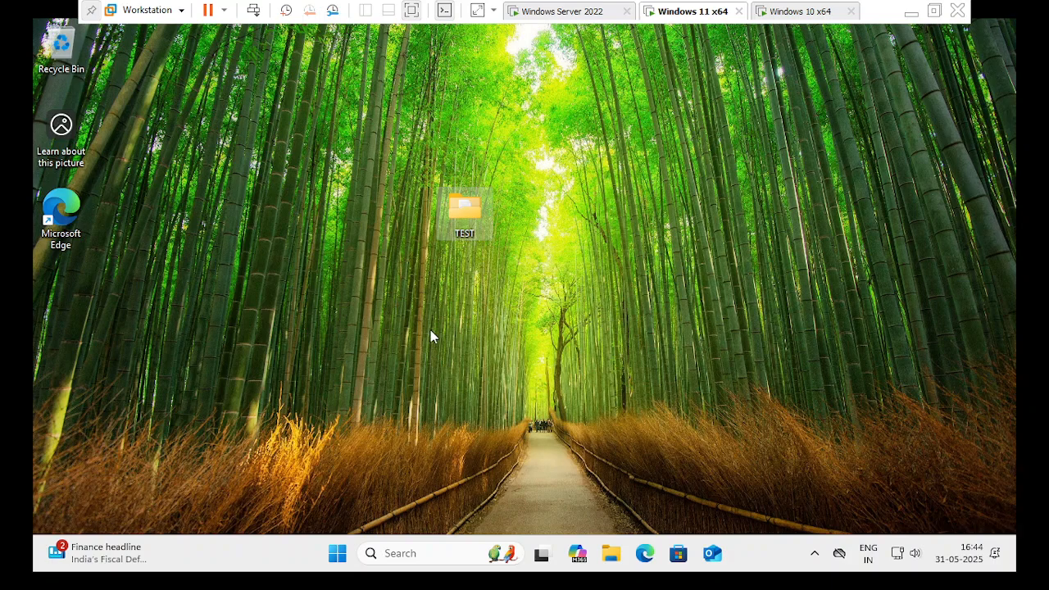
{"action": "left_click", "coordinate": [341, 554]}
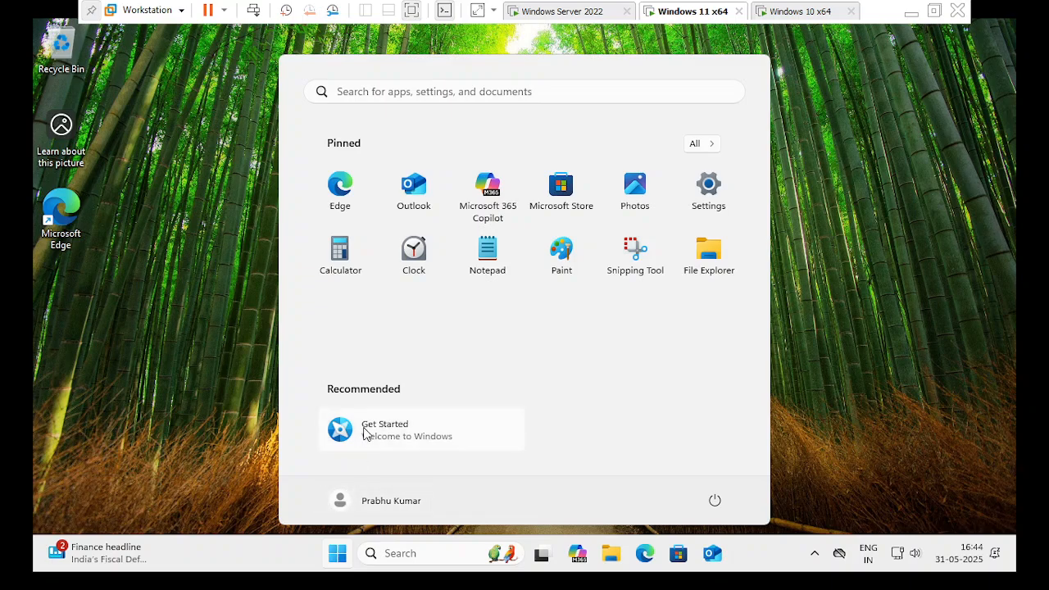
{"action": "left_click", "coordinate": [343, 502]}
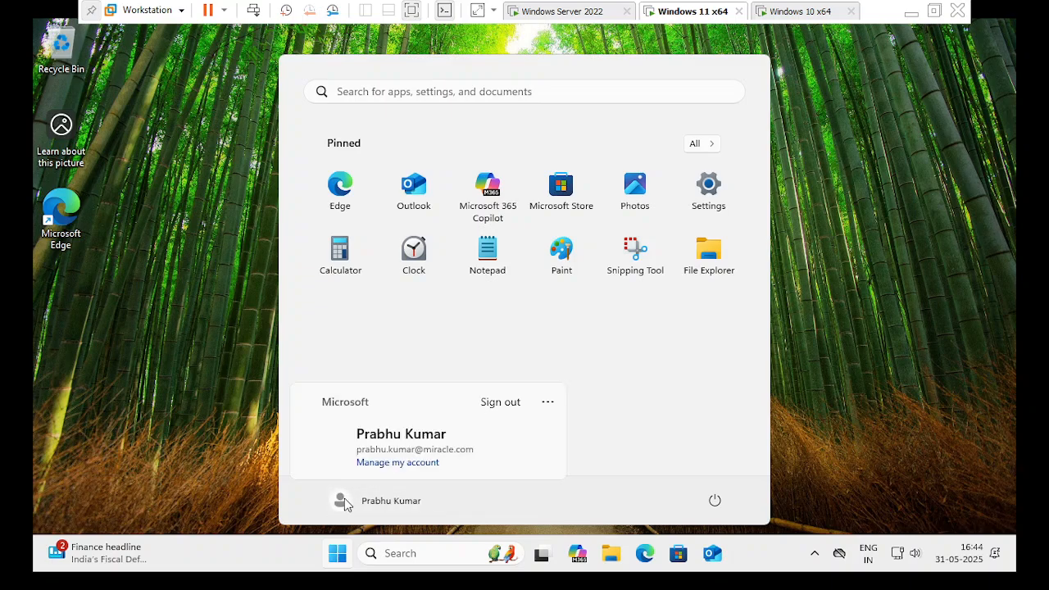
{"action": "left_click", "coordinate": [344, 502]}
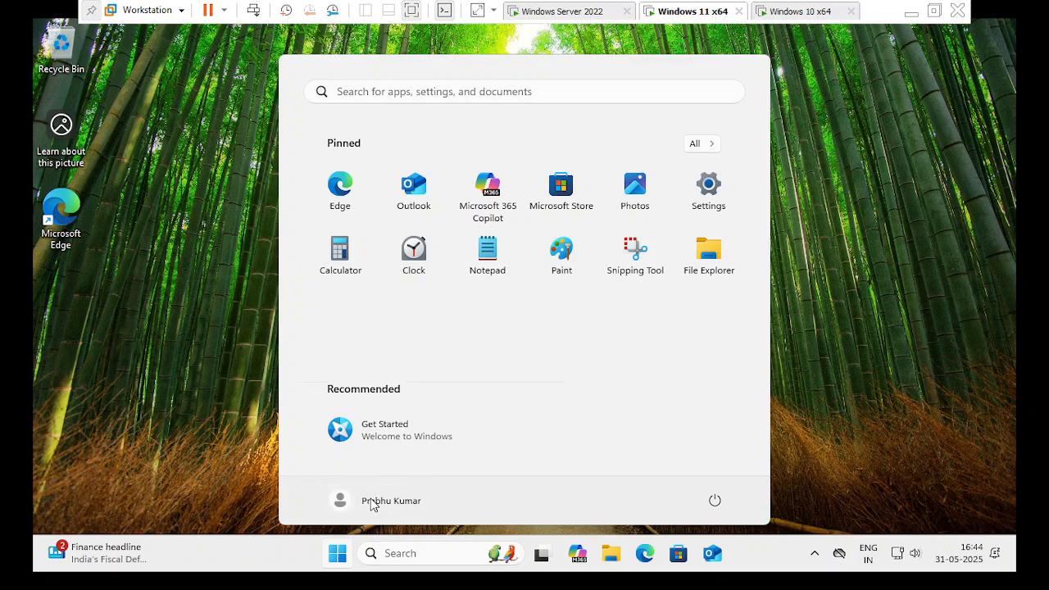
{"action": "left_click", "coordinate": [368, 501]}
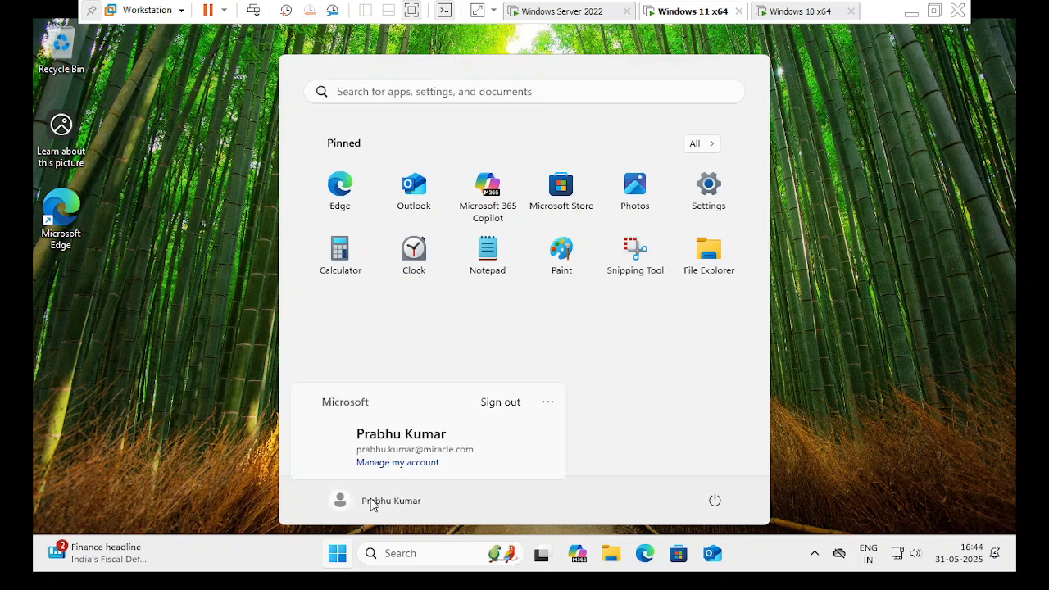
{"action": "left_click", "coordinate": [500, 402]}
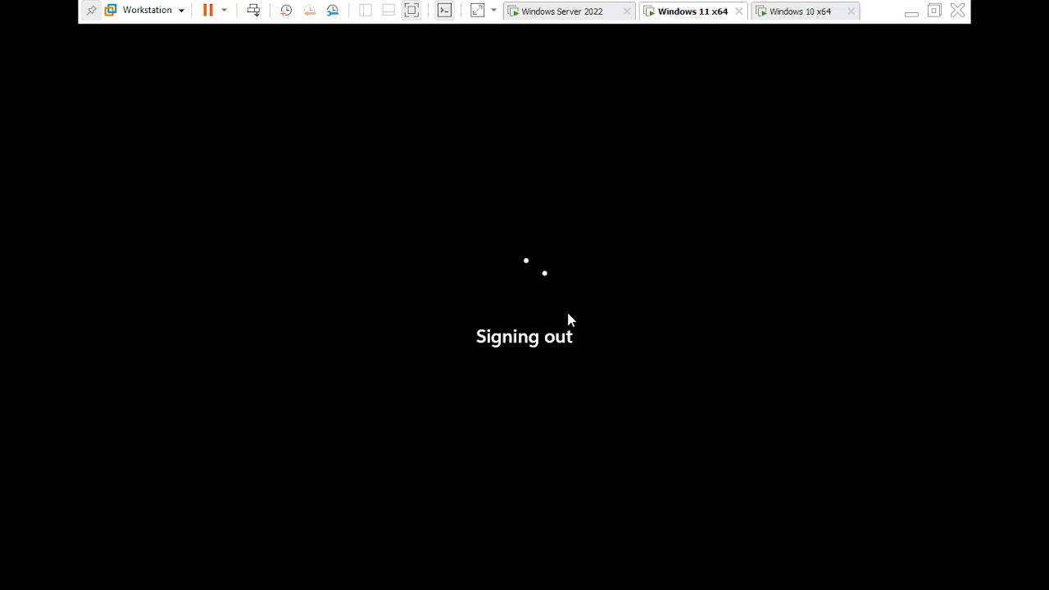
On the Windows 10 VM, sign in as another domain user with their username and password.
{"action": "left_click", "coordinate": [777, 10]}
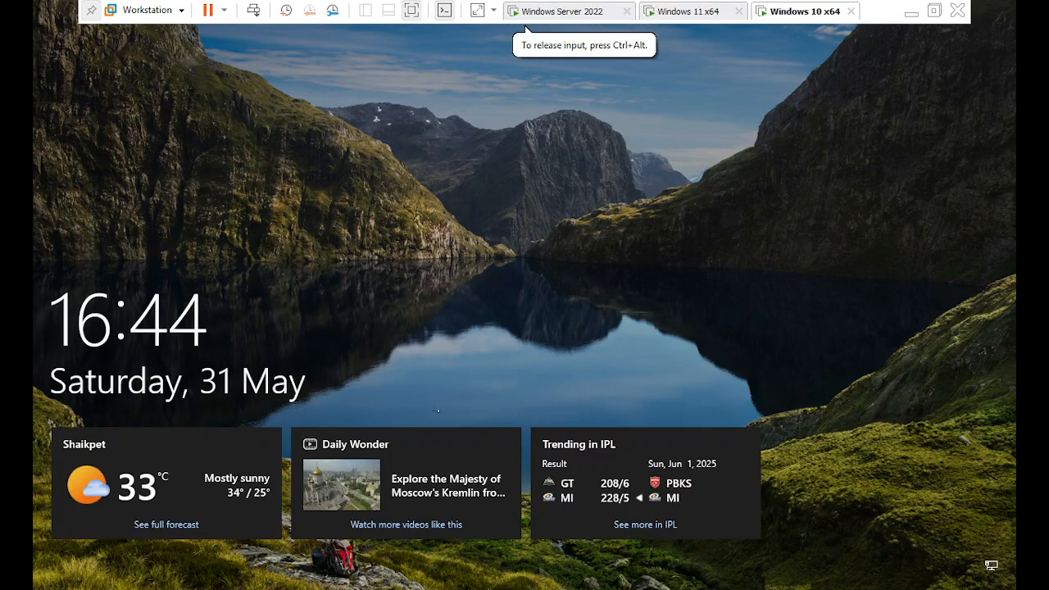
{"action": "left_click", "coordinate": [354, 312]}
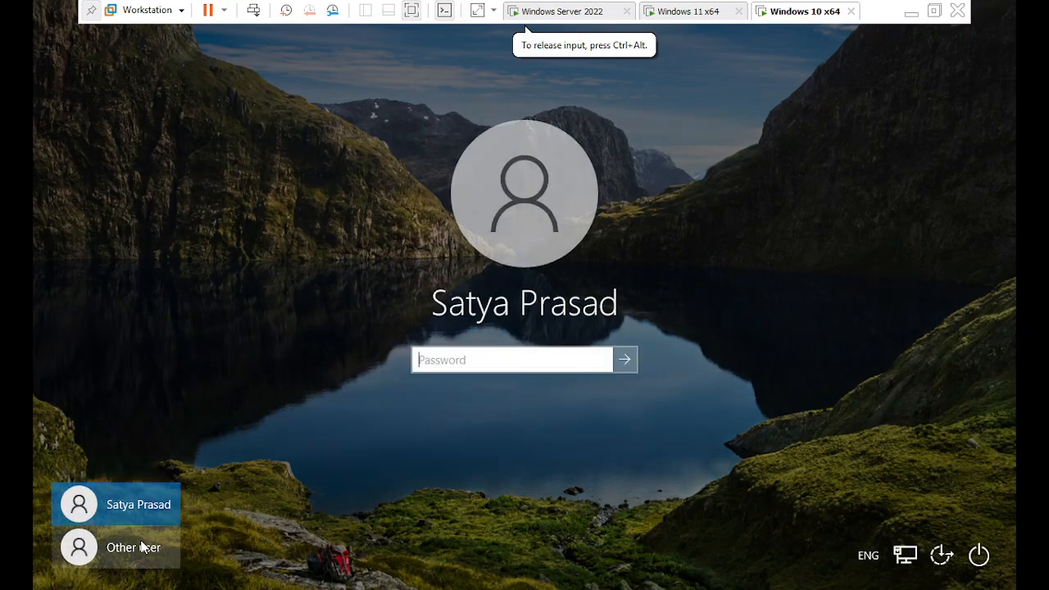
{"action": "left_click", "coordinate": [151, 545]}
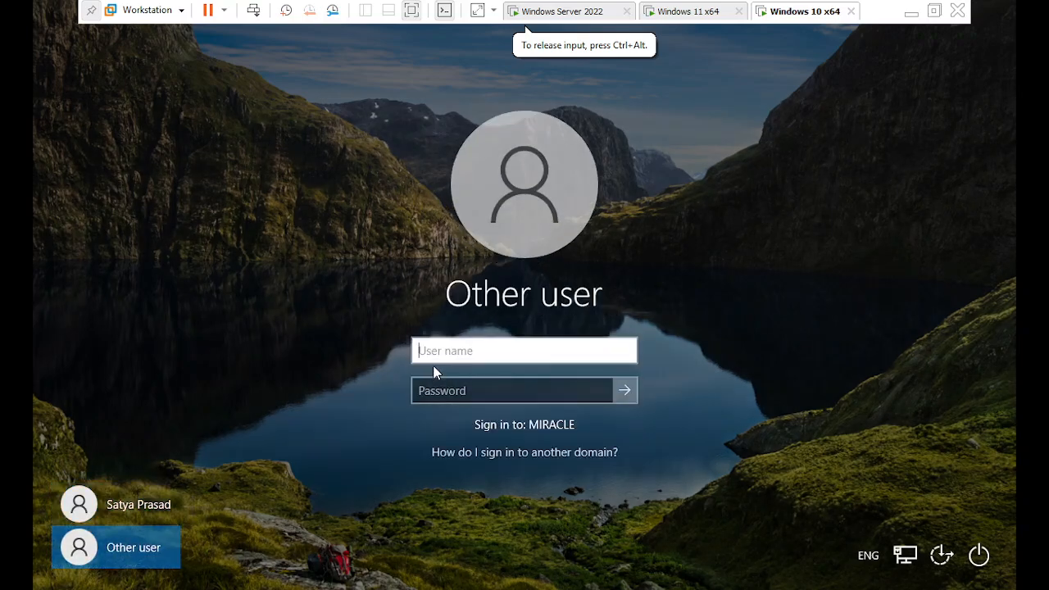
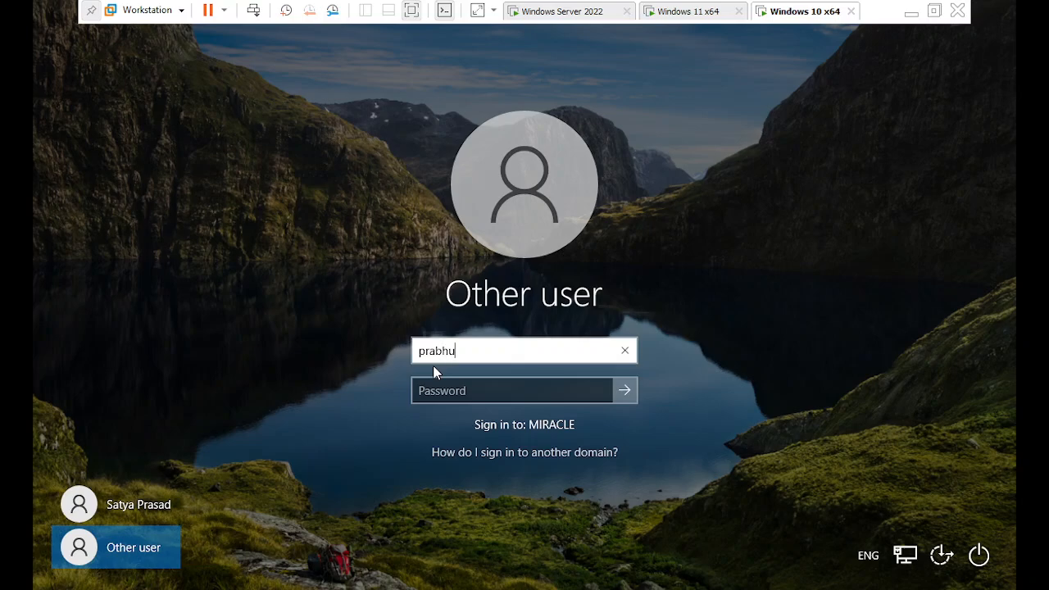
{"action": "key", "text": "Tab"}
{"action": "type", "text": "P"}
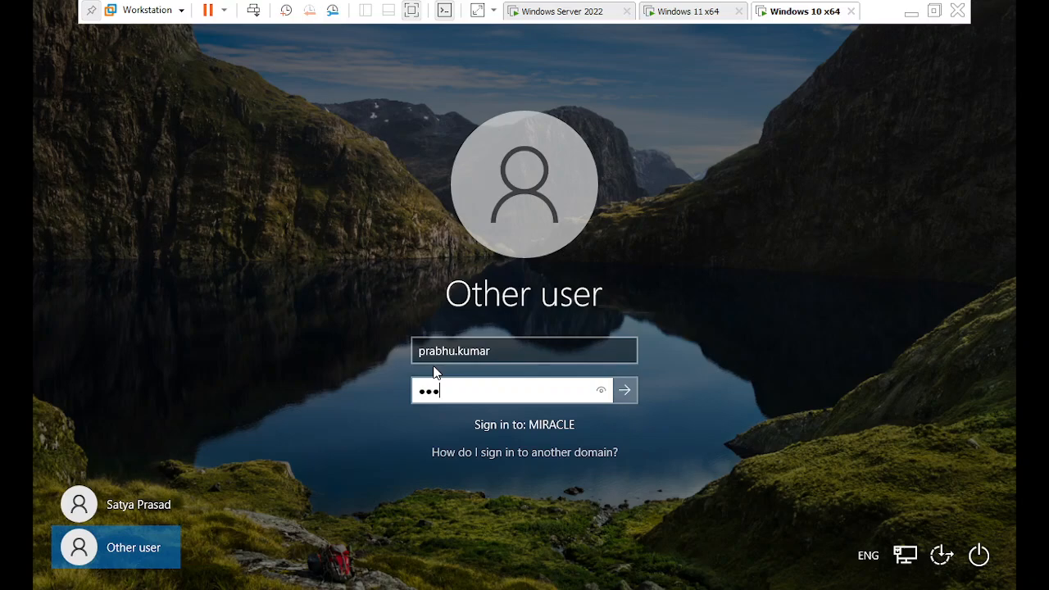
{"action": "key", "text": "Return"}
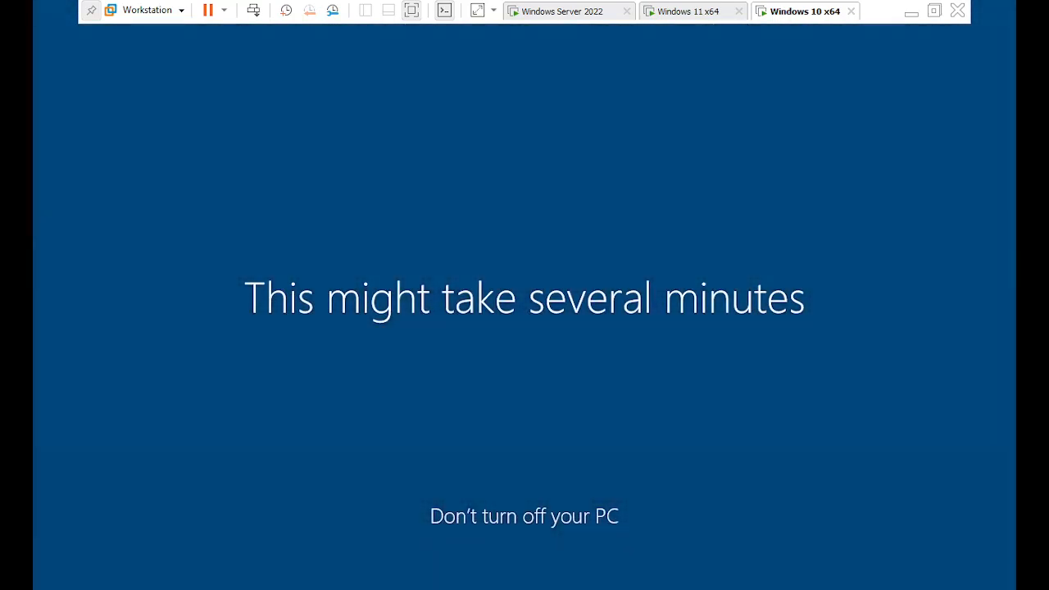
Wait for the Windows 10 first-sign-in setup, checking the other VMs meanwhile.
{"action": "left_click", "coordinate": [526, 30]}
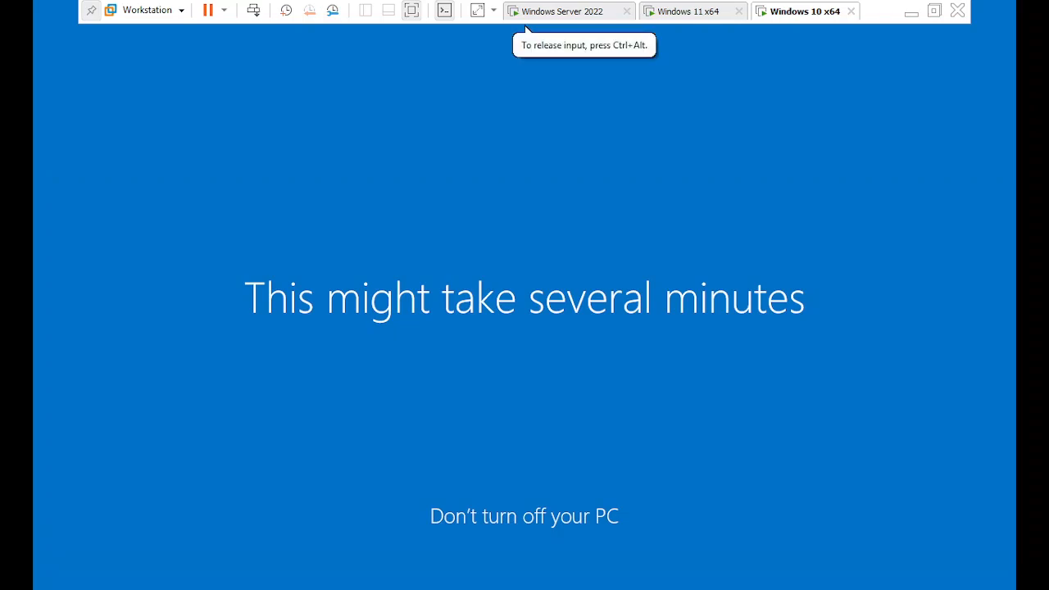
{"action": "left_click", "coordinate": [709, 10]}
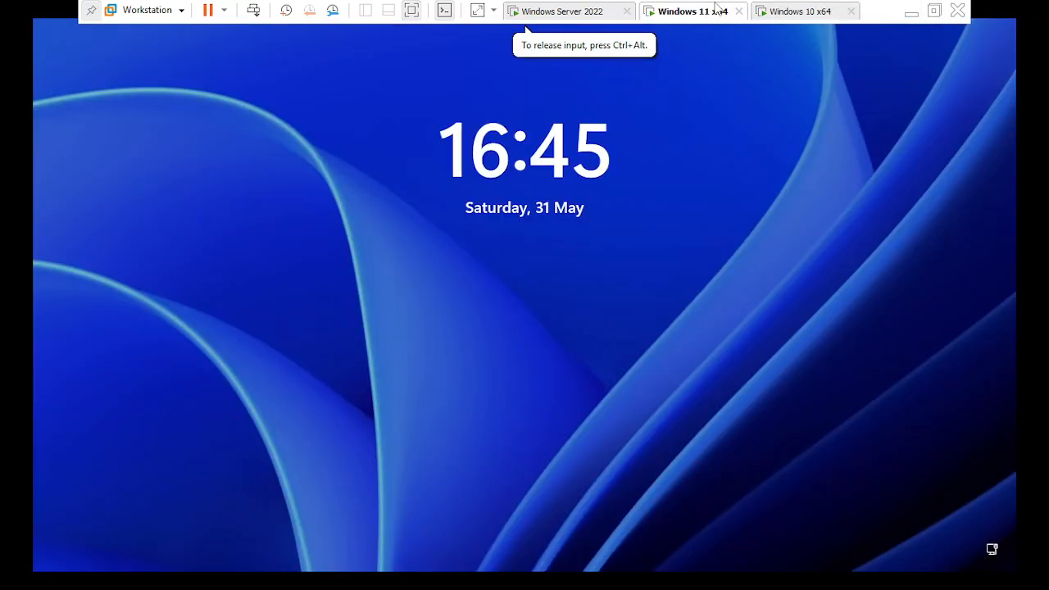
{"action": "left_click", "coordinate": [771, 13]}
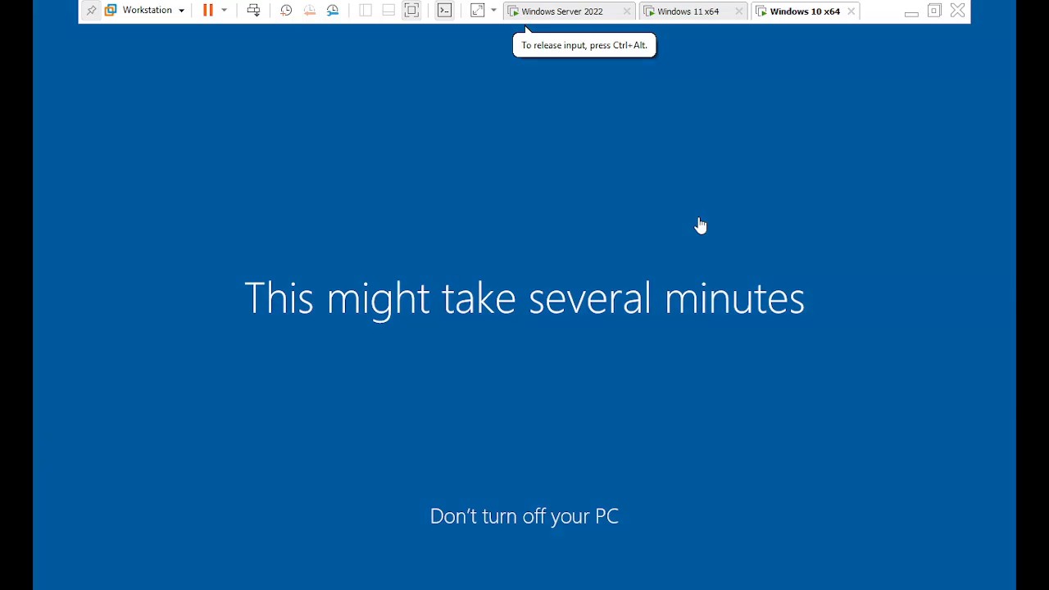
{"action": "left_click", "coordinate": [581, 12]}
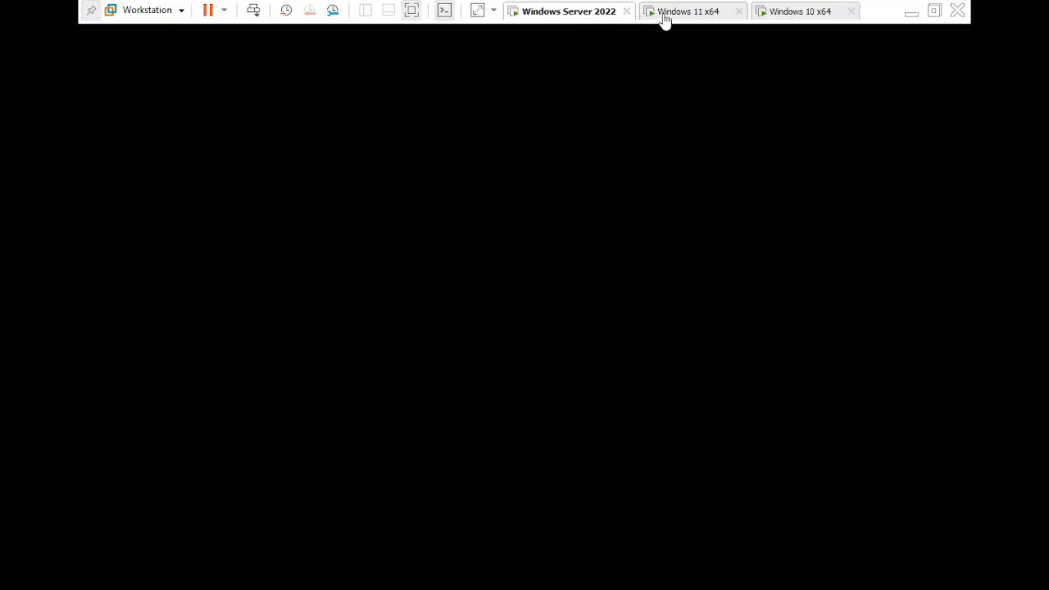
{"action": "left_click", "coordinate": [665, 14]}
{"action": "left_click", "coordinate": [758, 12]}
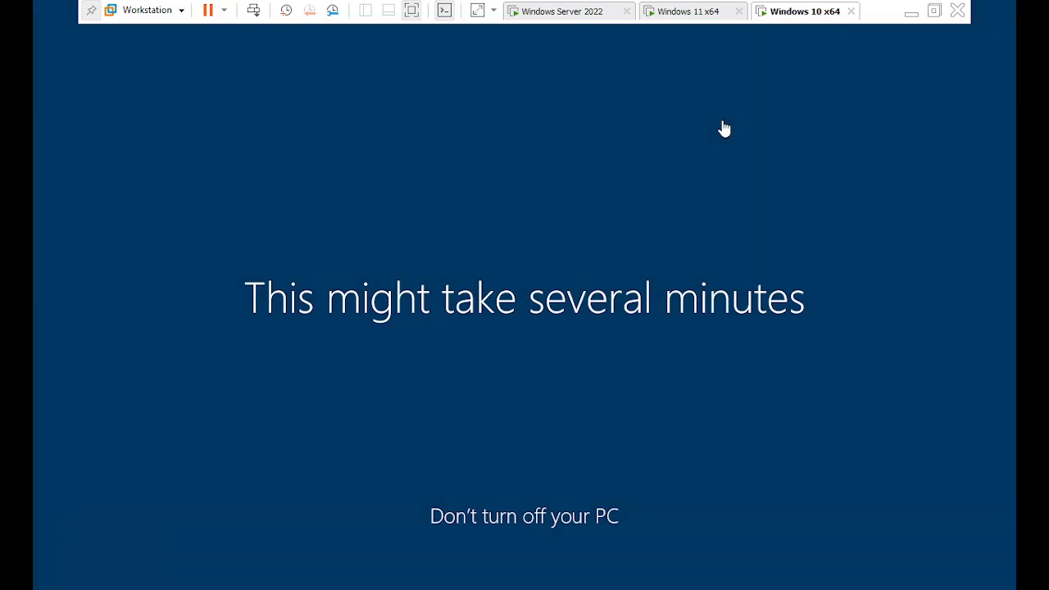
{"action": "left_click", "coordinate": [698, 13]}
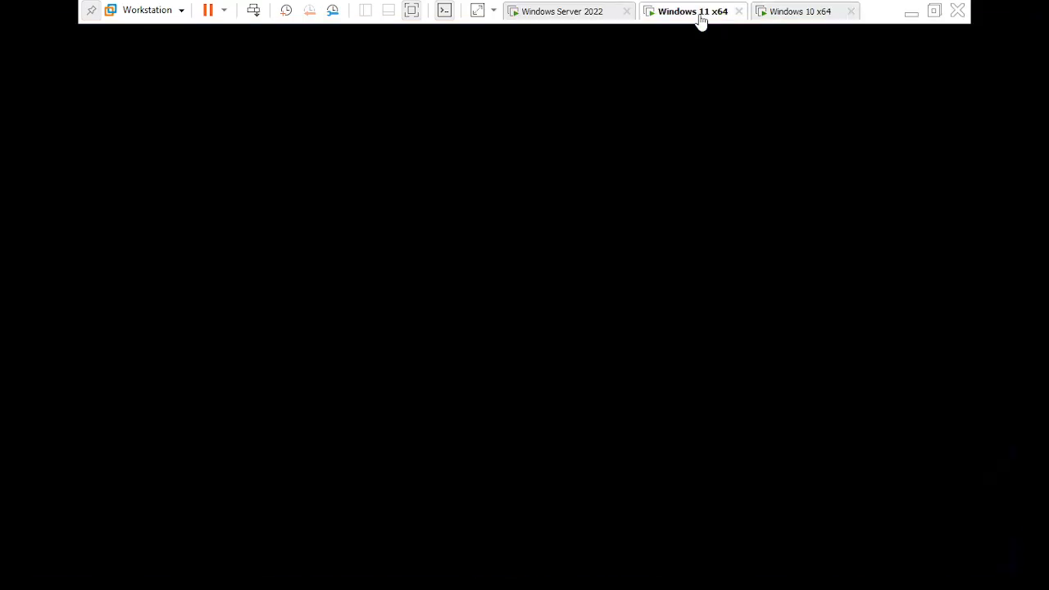
{"action": "left_click", "coordinate": [785, 18]}
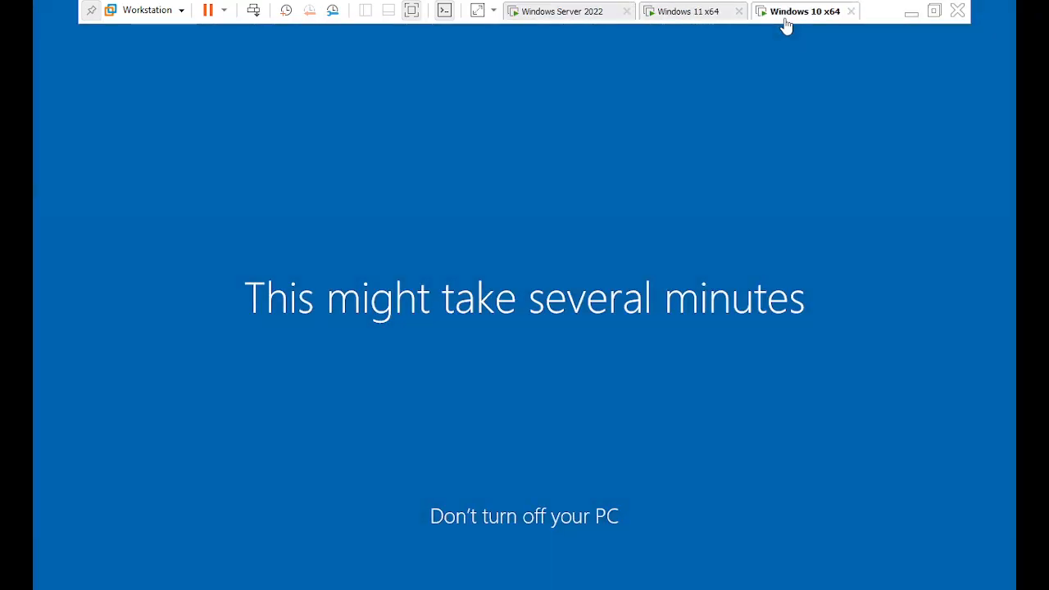
{"action": "left_click", "coordinate": [569, 20]}
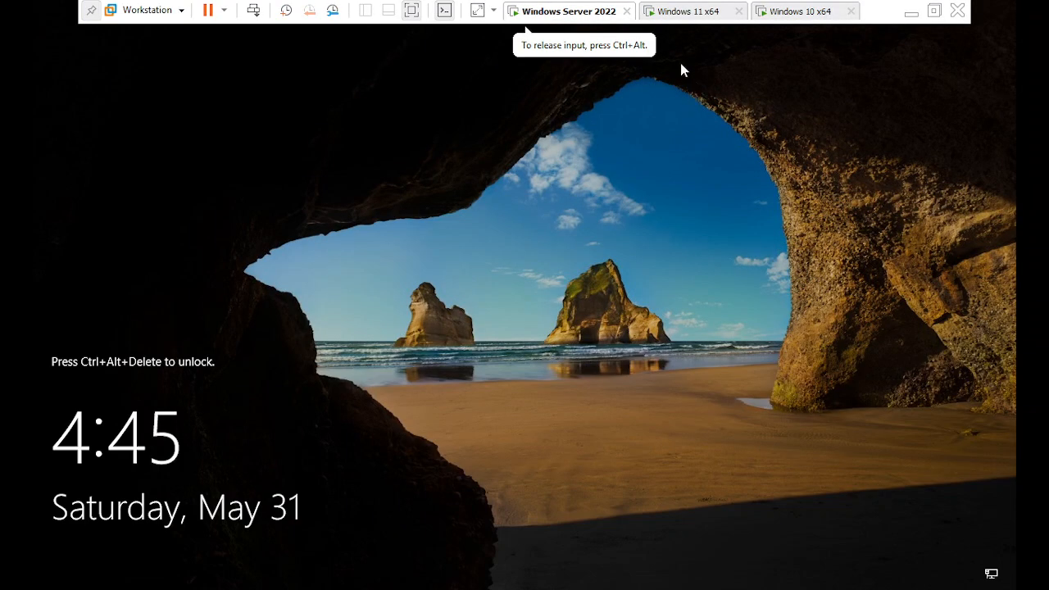
{"action": "left_click", "coordinate": [675, 18]}
{"action": "left_click", "coordinate": [768, 14]}
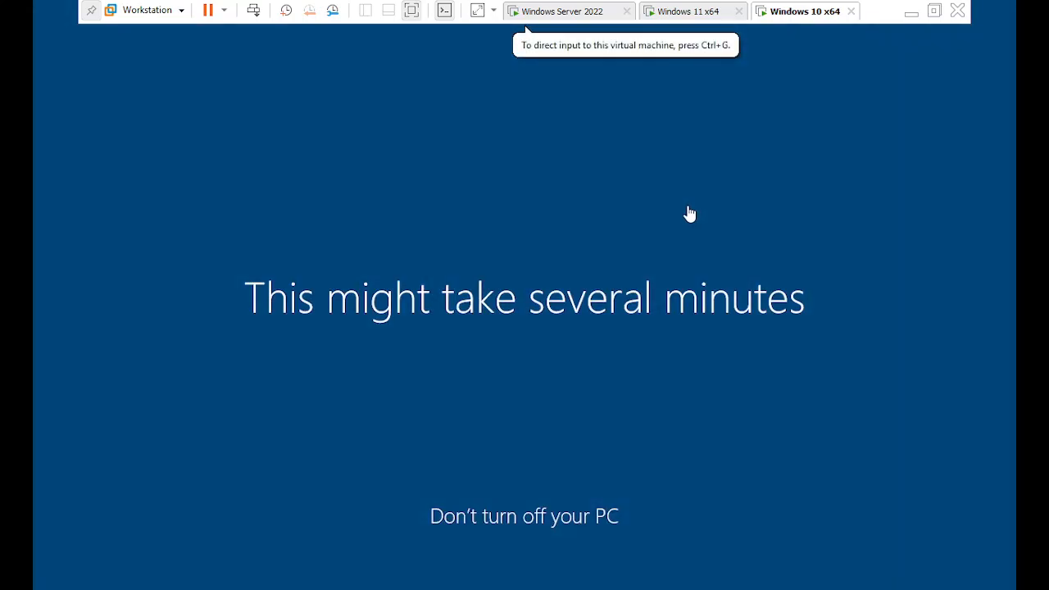
{"action": "left_click", "coordinate": [662, 19]}
{"action": "left_click", "coordinate": [593, 20]}
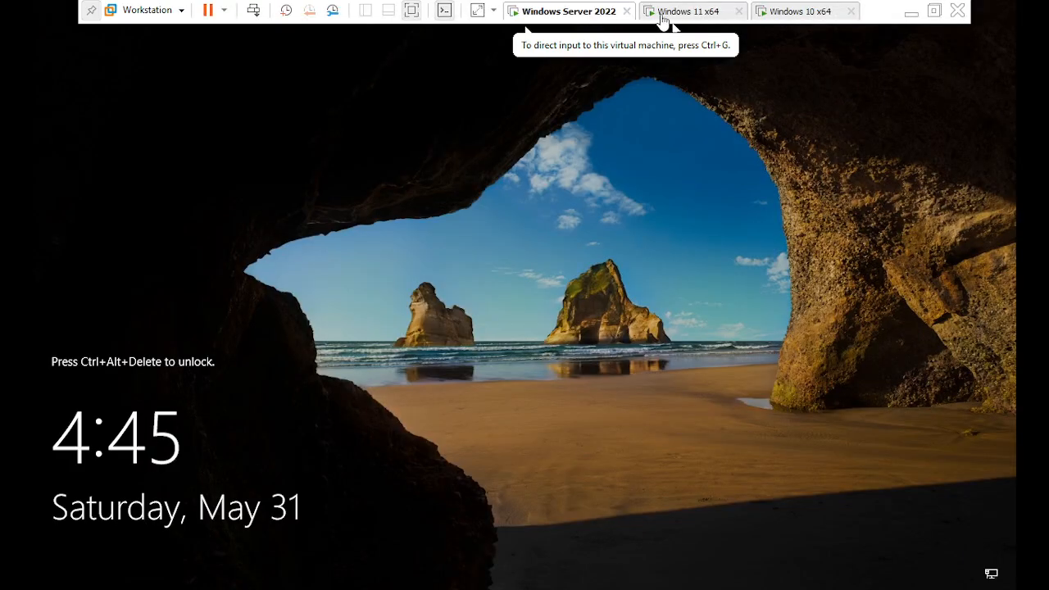
{"action": "left_click", "coordinate": [772, 18]}
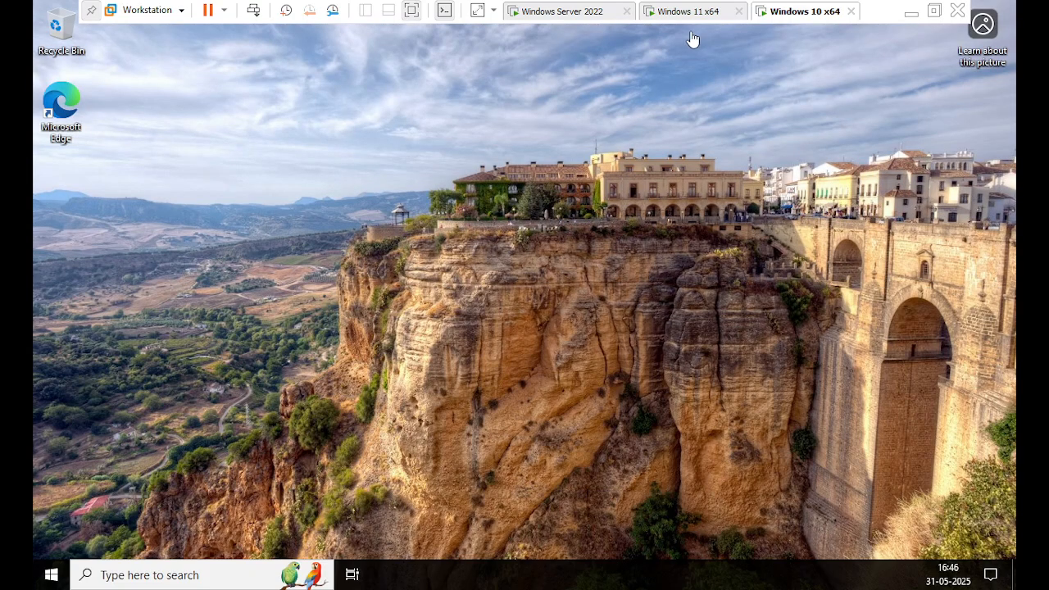
Glance at the Windows 11 lock screen, then return to the new user's Windows 10 desktop.
{"action": "left_click", "coordinate": [682, 253]}
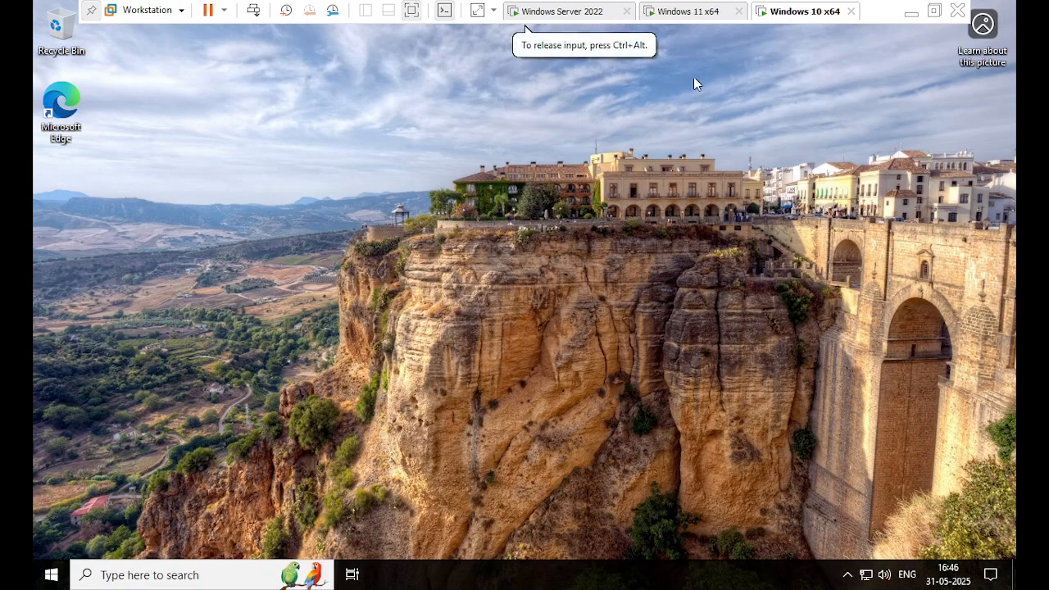
{"action": "left_click", "coordinate": [677, 9]}
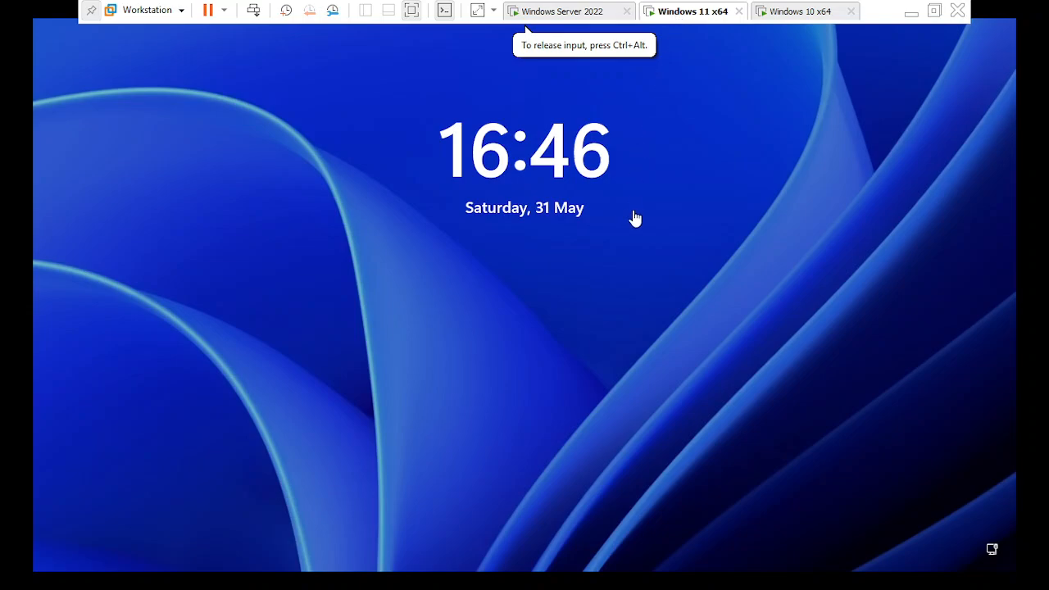
{"action": "left_click", "coordinate": [760, 13]}
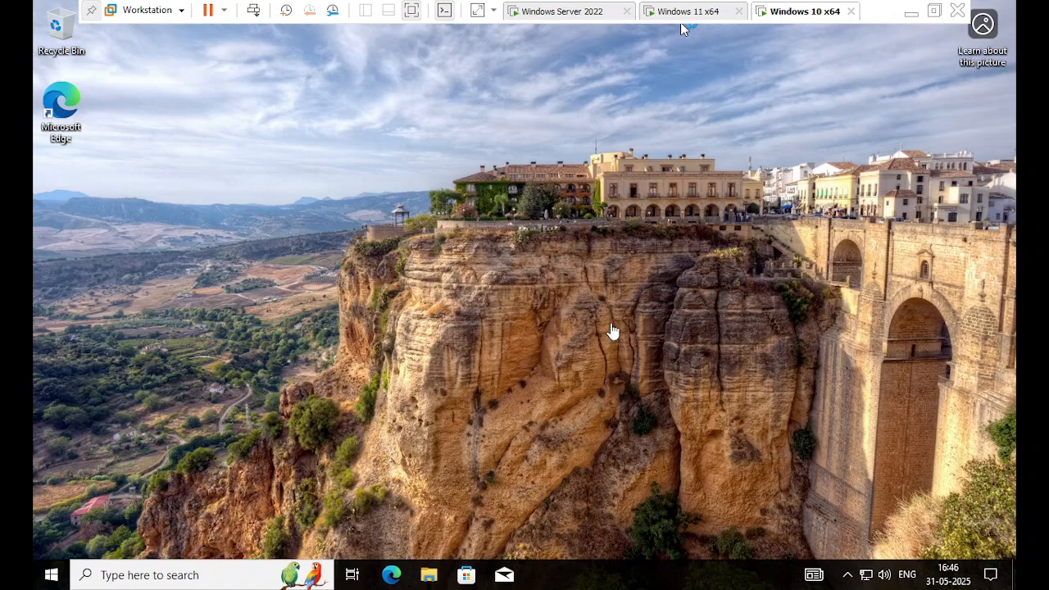
{"action": "left_click", "coordinate": [680, 22]}
Sign out of the Windows 10 session from the Start menu's account options.
{"action": "left_click", "coordinate": [695, 17]}
{"action": "left_click", "coordinate": [779, 15]}
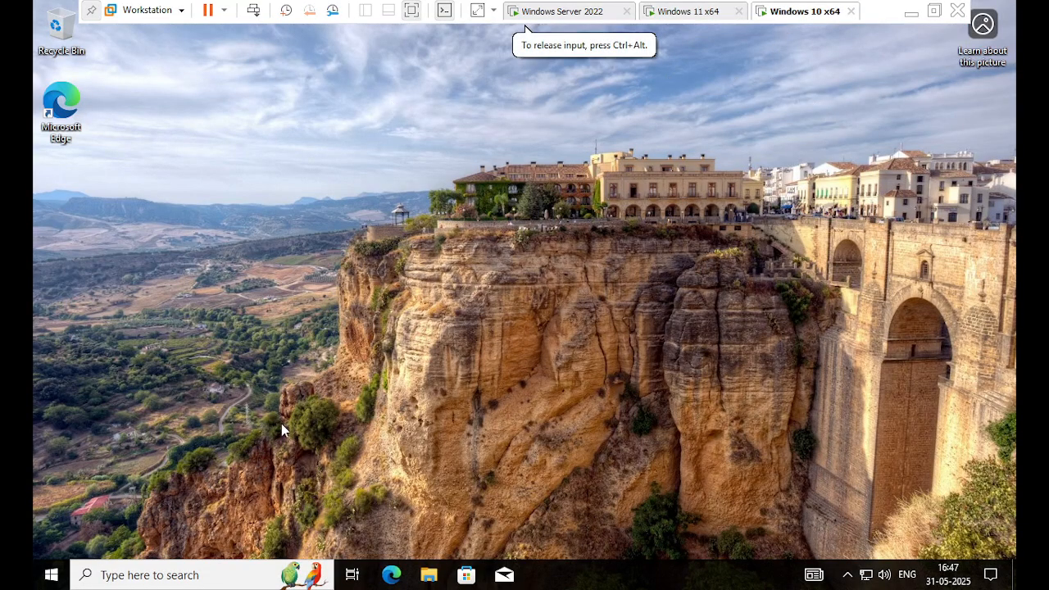
{"action": "left_click", "coordinate": [54, 575]}
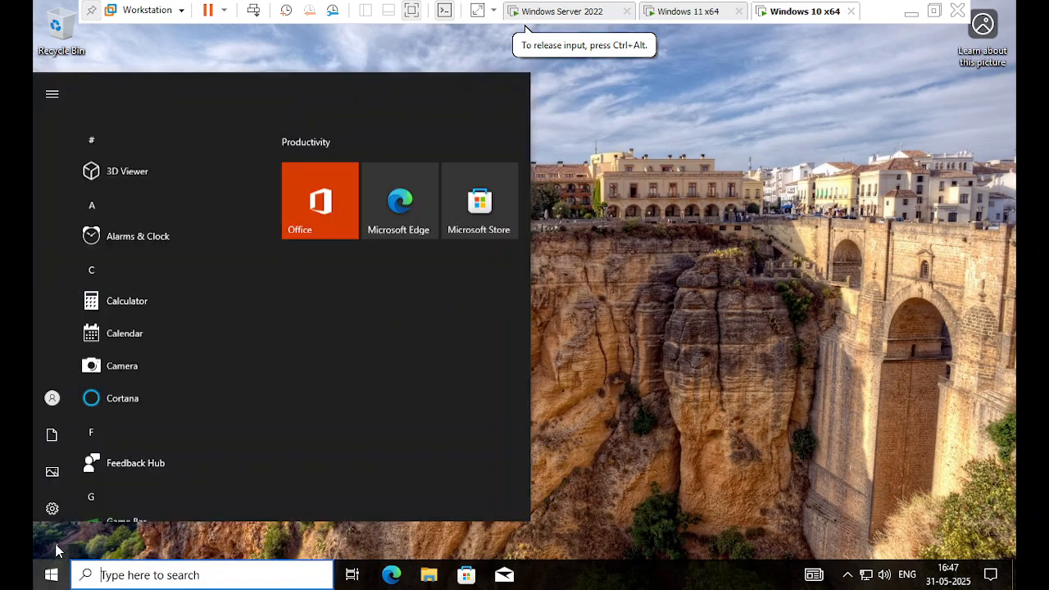
{"action": "left_click", "coordinate": [53, 395]}
{"action": "left_click", "coordinate": [96, 286]}
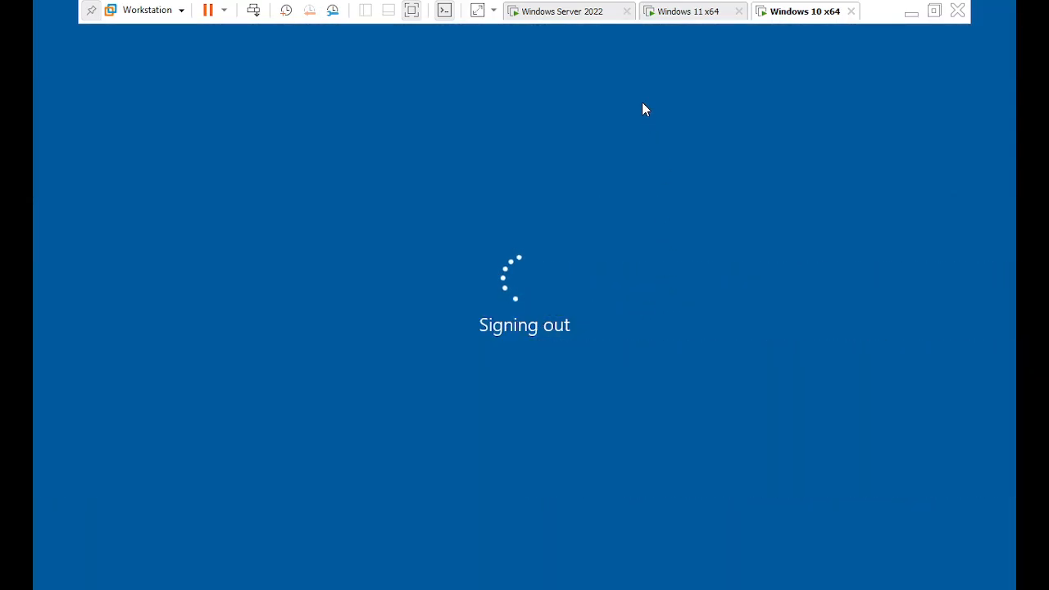
Switch over to the Windows 11 VM's lock screen.
{"action": "left_click", "coordinate": [690, 21]}
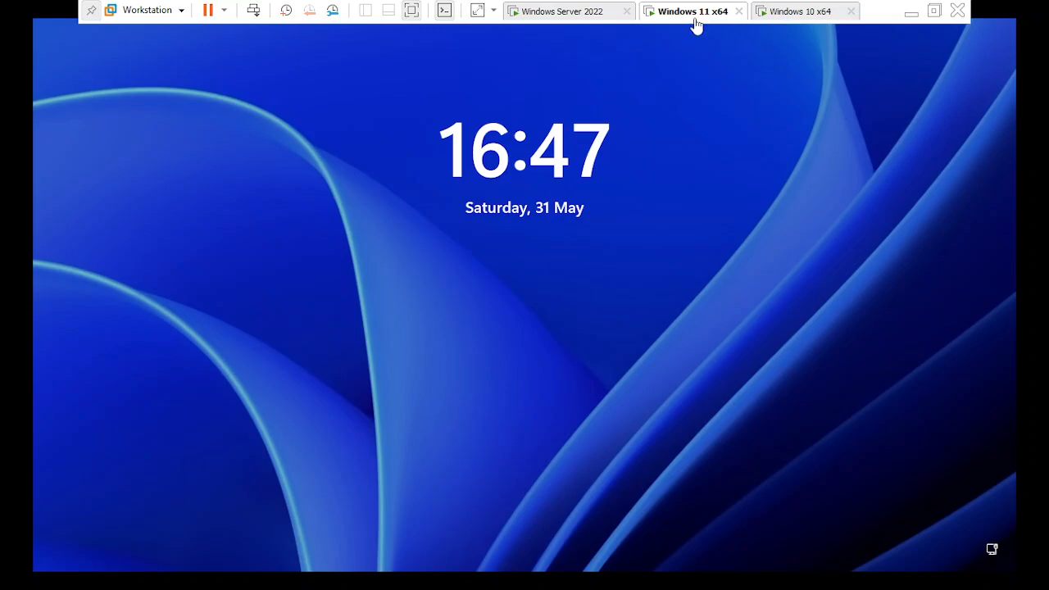
{"action": "left_click", "coordinate": [778, 113]}
{"action": "left_click", "coordinate": [785, 17]}
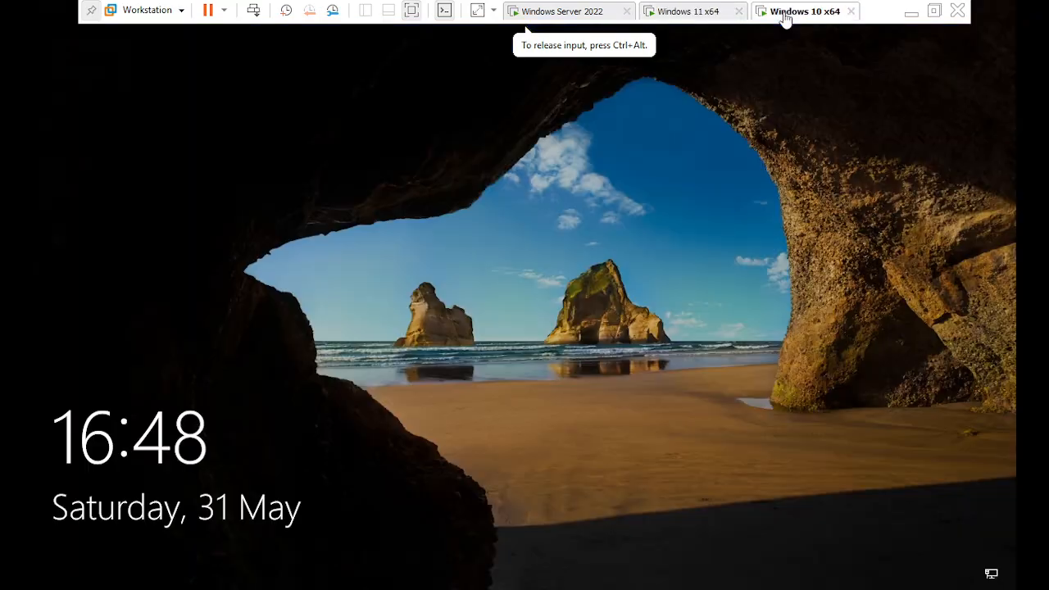
{"action": "left_click", "coordinate": [710, 17]}
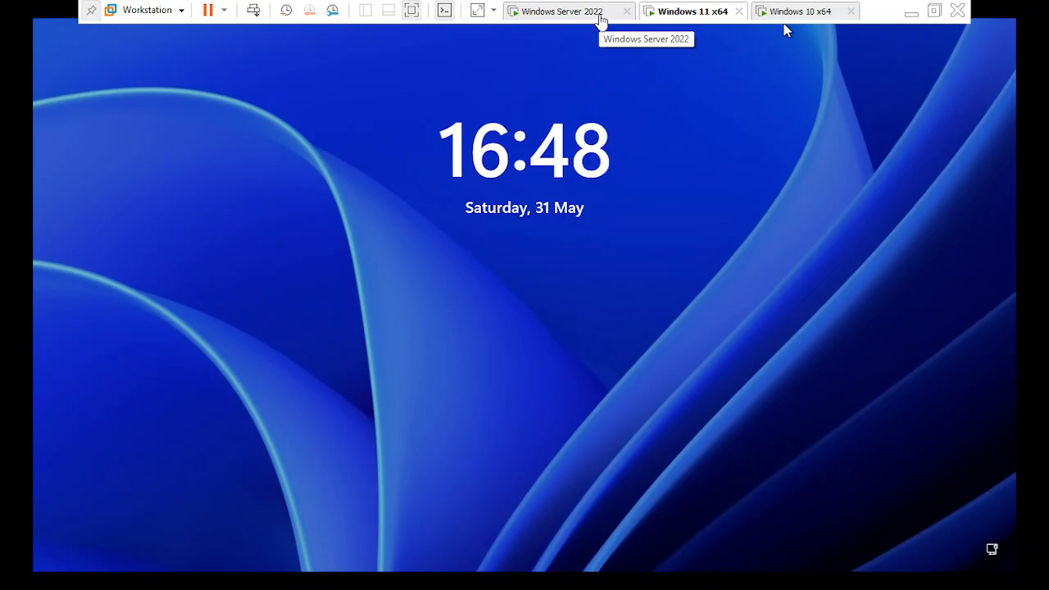
Switch to the Windows Server 2022 VM and sign in with the domain administrator password.
{"action": "left_click", "coordinate": [562, 13]}
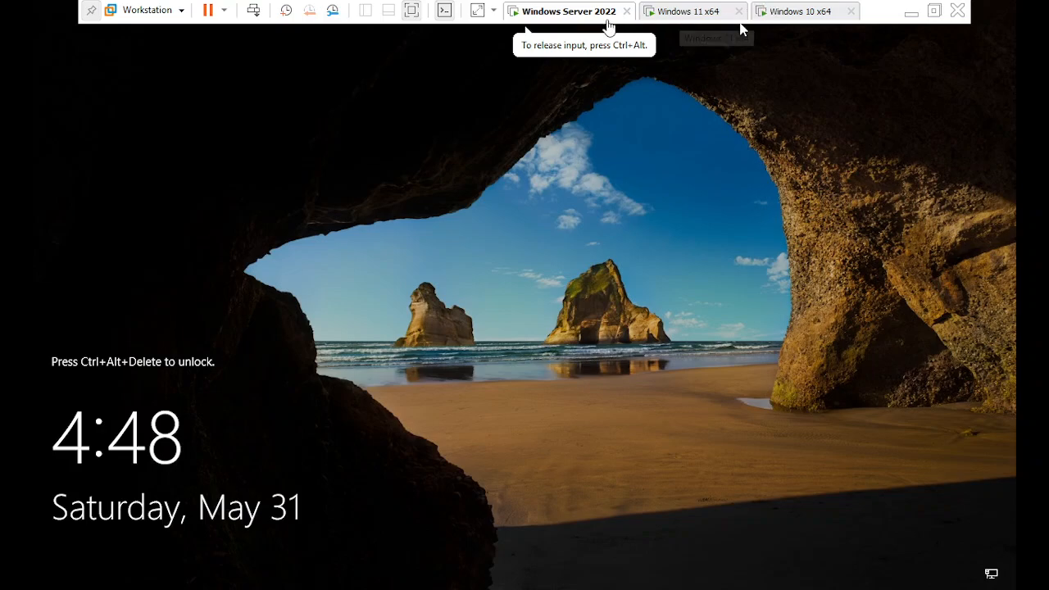
{"action": "left_click", "coordinate": [251, 20]}
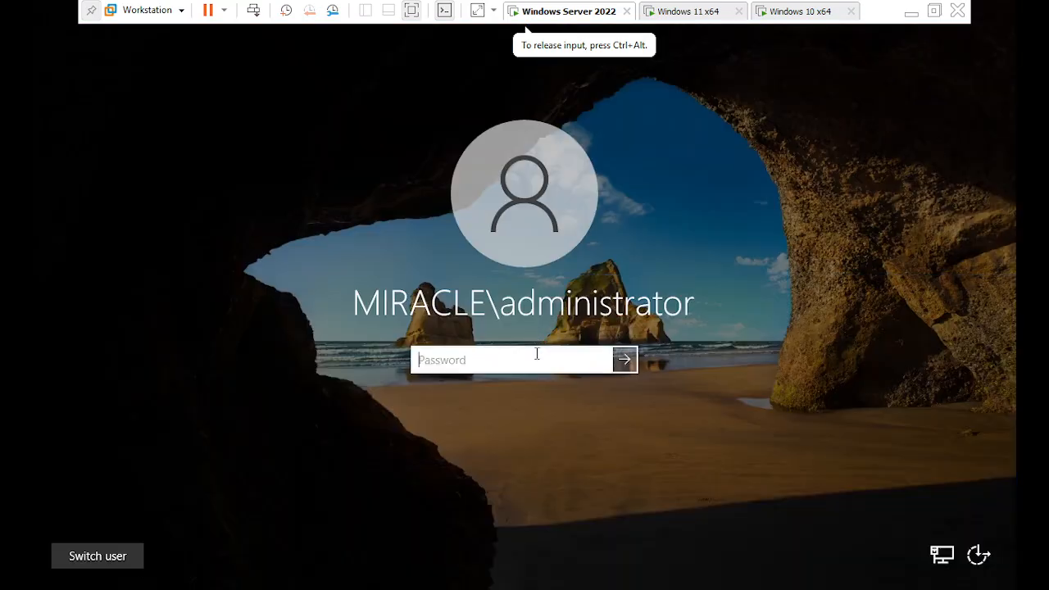
{"action": "type", "text": "•••••"}
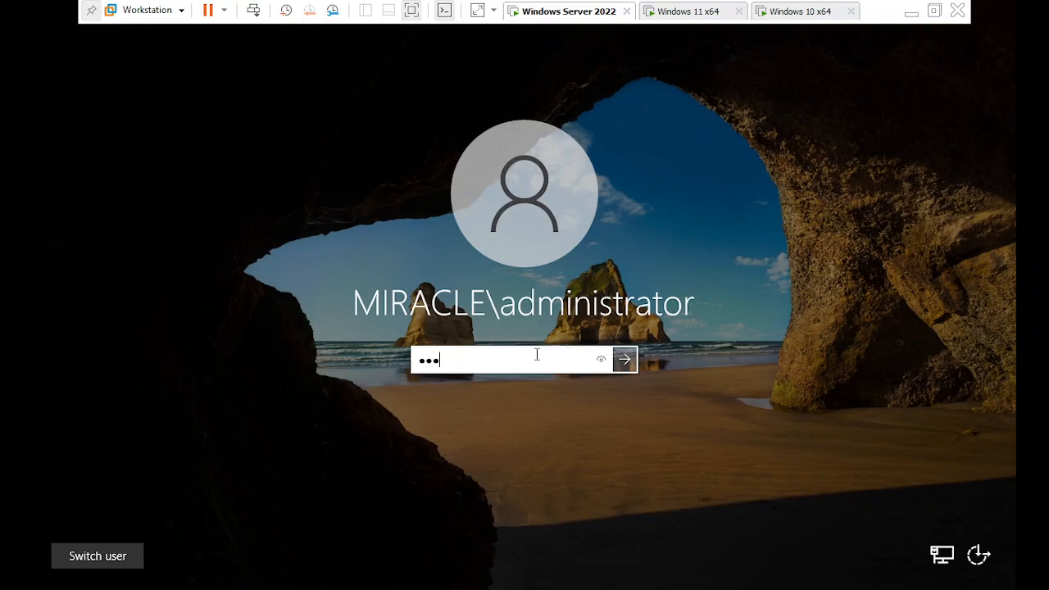
{"action": "type", "text": "••••••"}
{"action": "key", "text": "Return"}
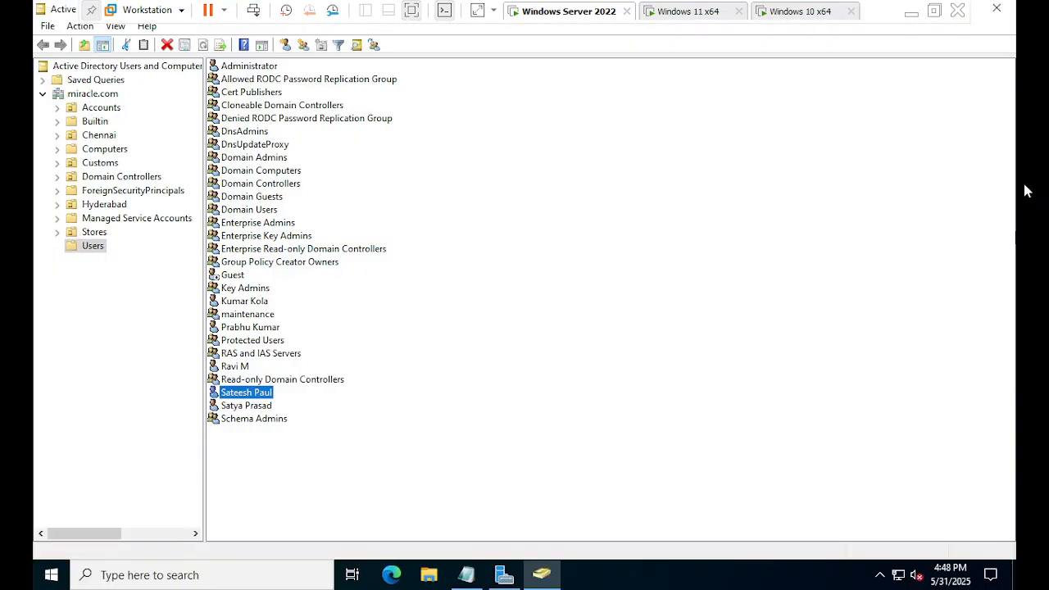
Bring Server Manager forward, go to File and Storage Services > Shares and open TASKS.
{"action": "left_click", "coordinate": [551, 577]}
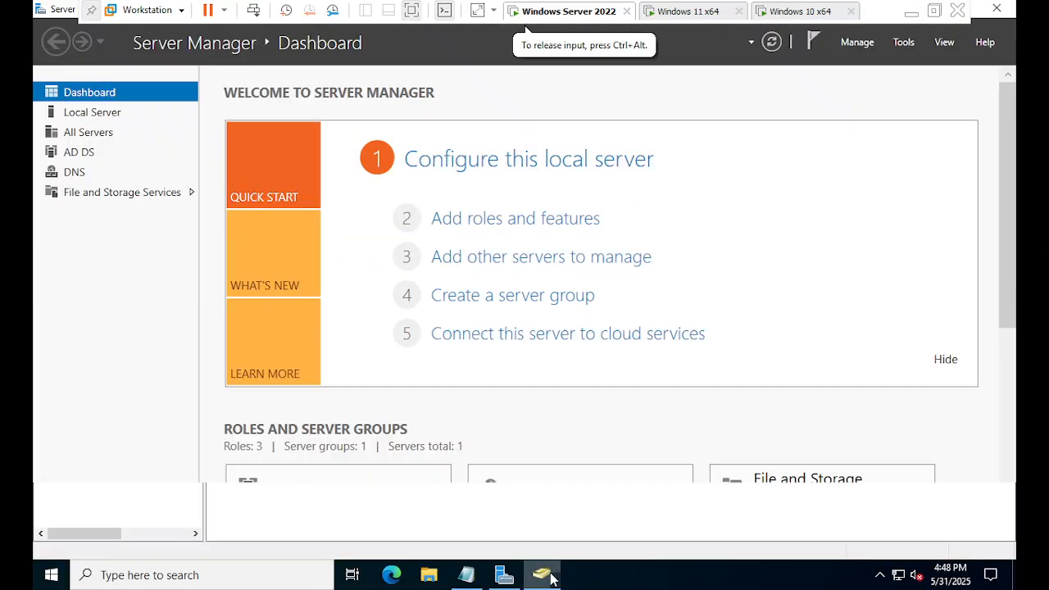
{"action": "left_click", "coordinate": [501, 575]}
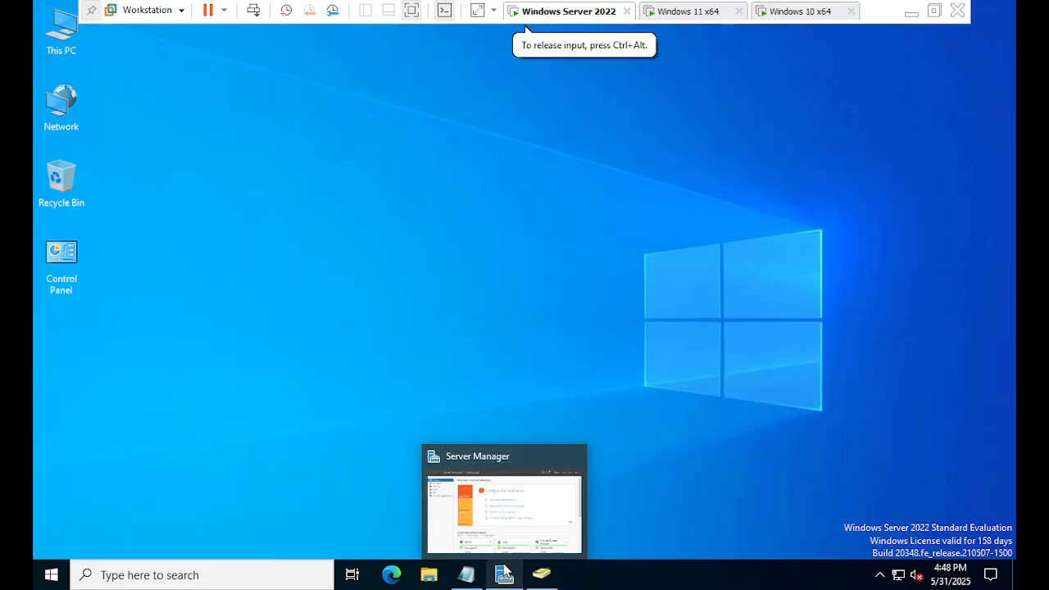
{"action": "left_click", "coordinate": [504, 574]}
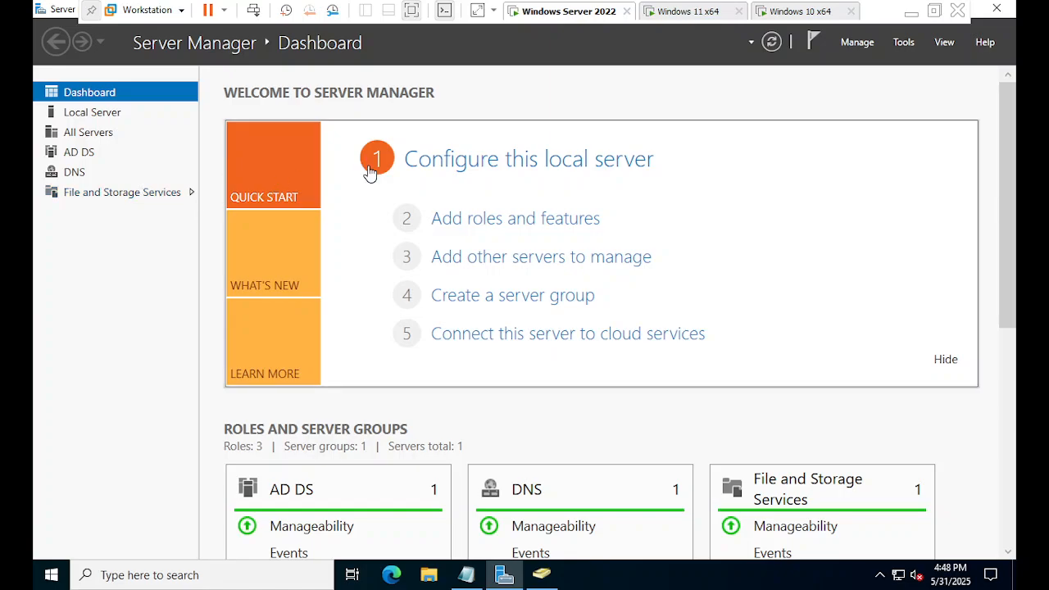
{"action": "left_click", "coordinate": [156, 195]}
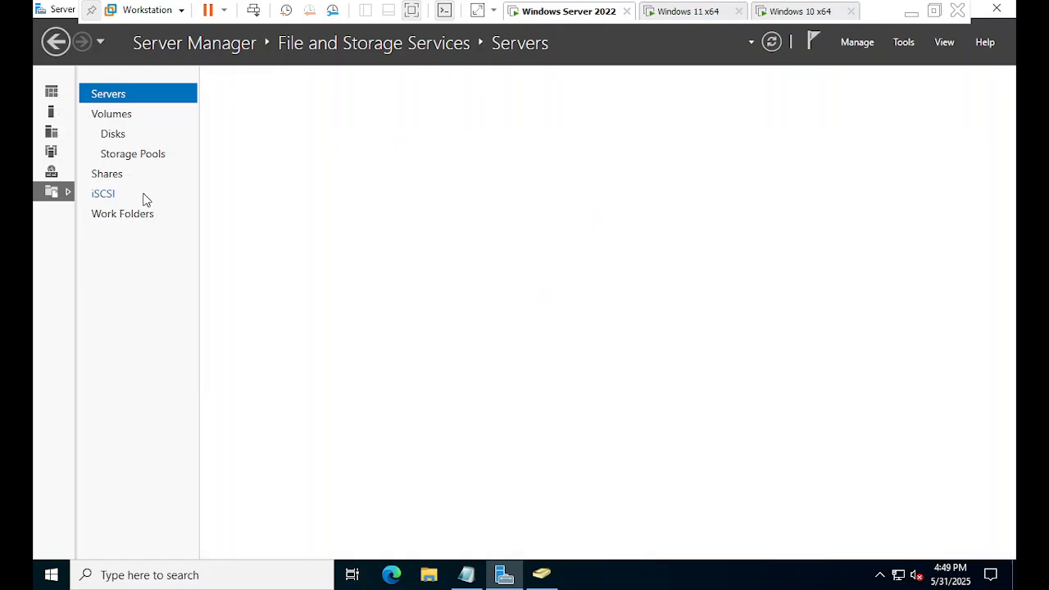
{"action": "left_click", "coordinate": [115, 178]}
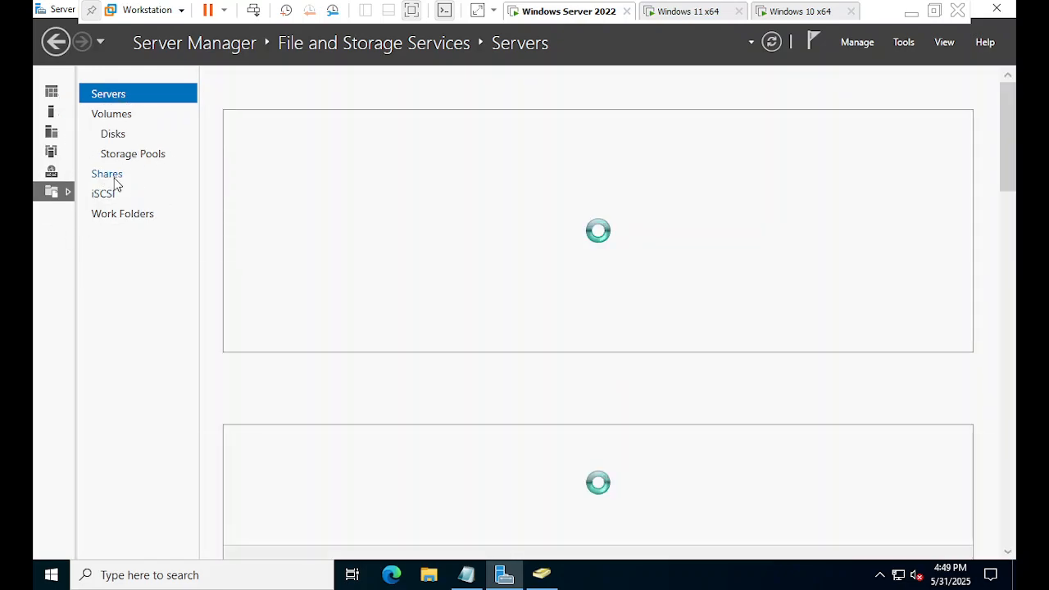
{"action": "left_click", "coordinate": [115, 178]}
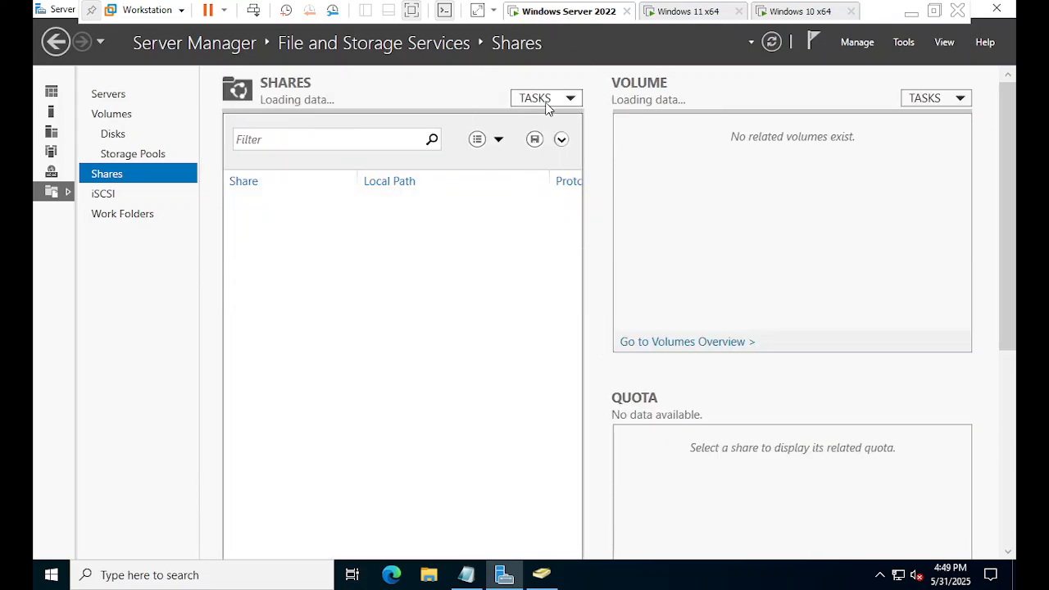
{"action": "left_click", "coordinate": [544, 100]}
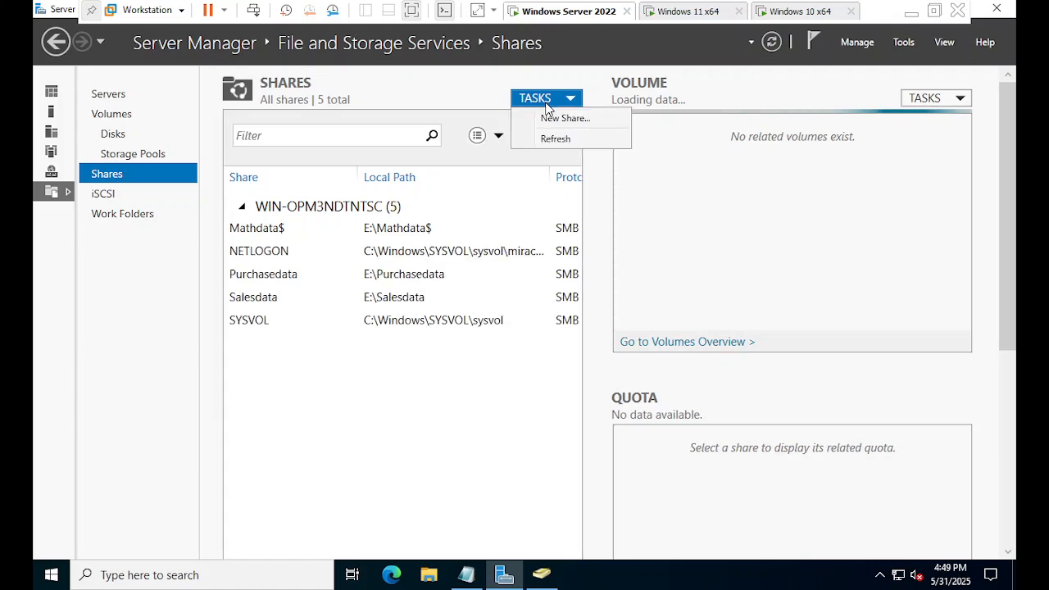
{"action": "left_click", "coordinate": [546, 102]}
{"action": "left_click", "coordinate": [546, 102]}
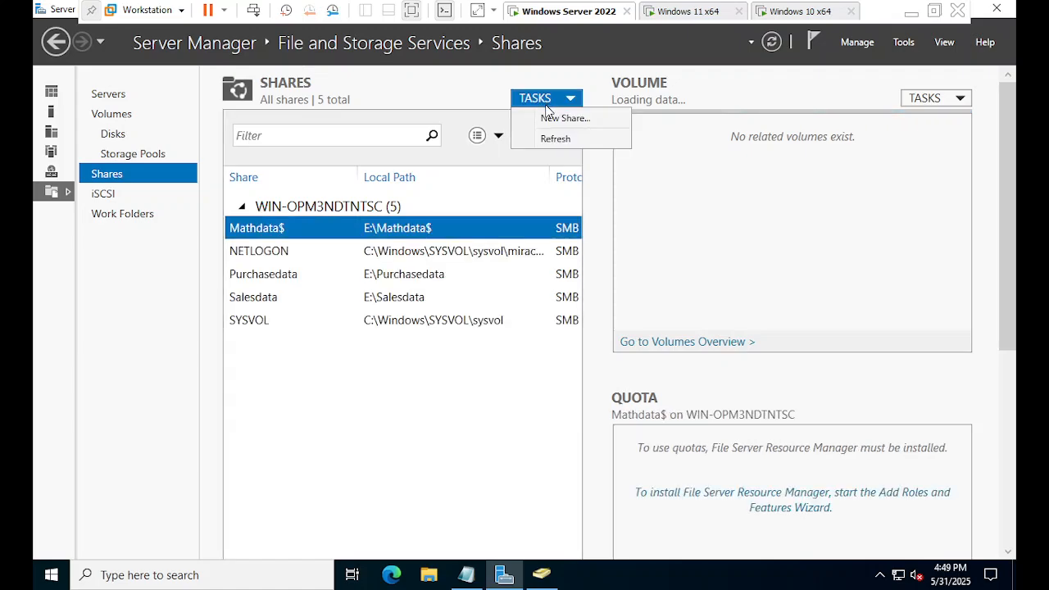
Start a New Share with the SMB Share – Quick profile and browse for a custom path.
{"action": "left_click", "coordinate": [549, 120]}
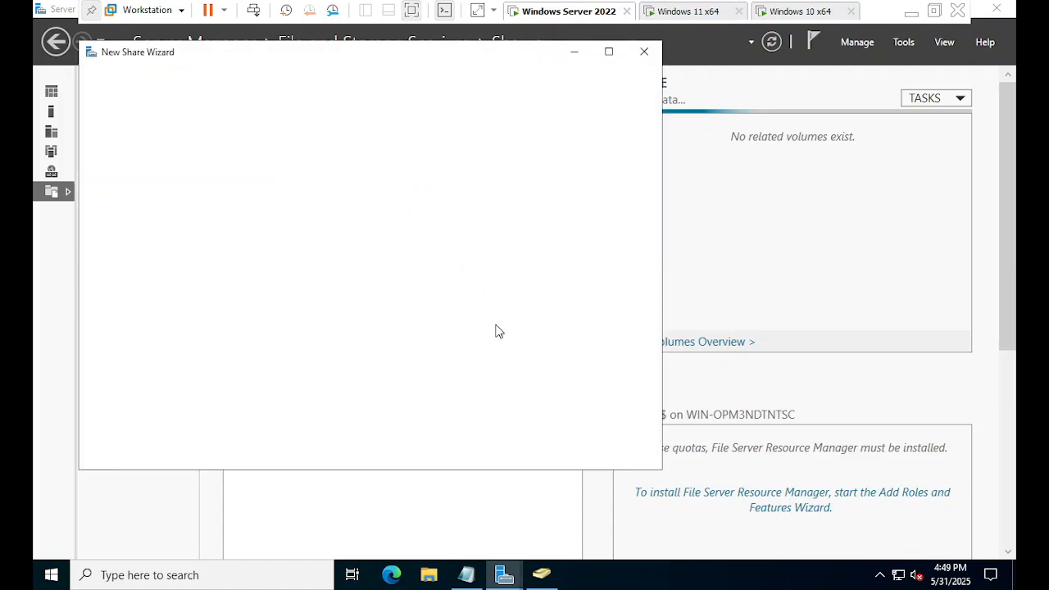
{"action": "left_click_drag", "start_coordinate": [290, 52], "coordinate": [380, 104]}
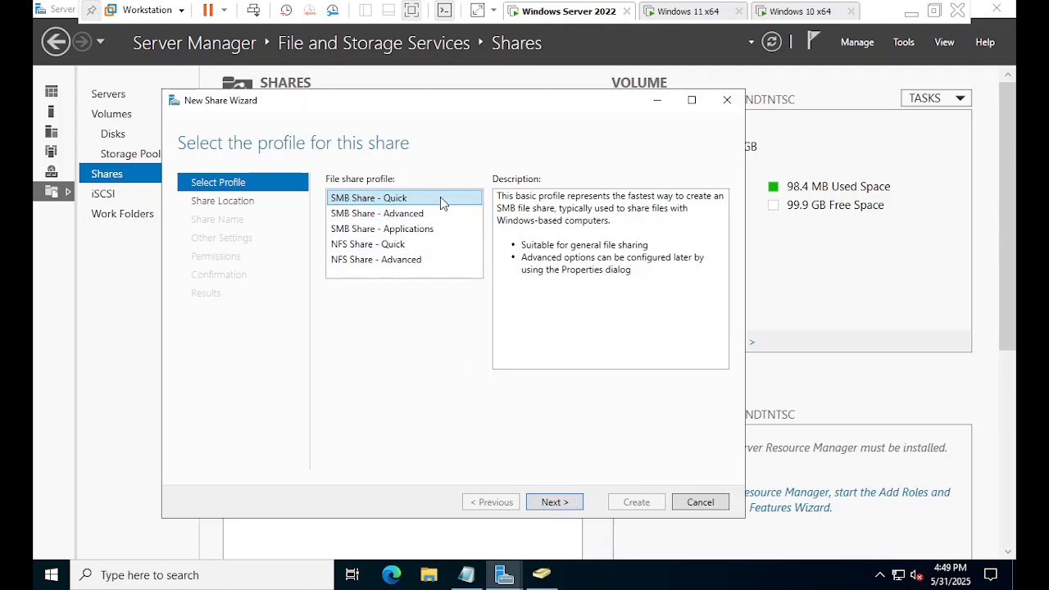
{"action": "left_click", "coordinate": [555, 505]}
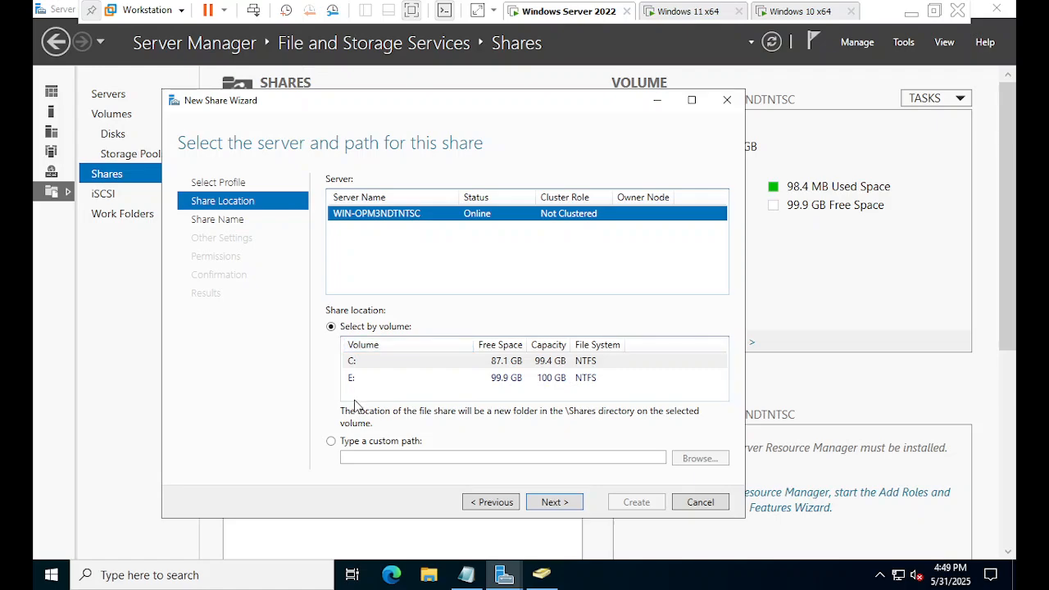
{"action": "key", "text": "ctrl"}
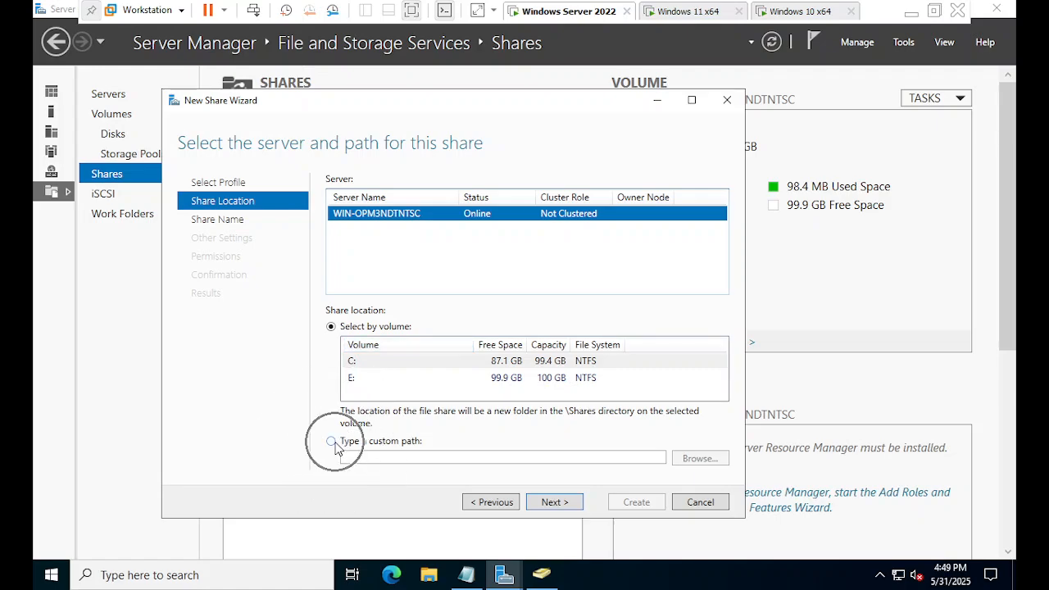
{"action": "left_click", "coordinate": [335, 447]}
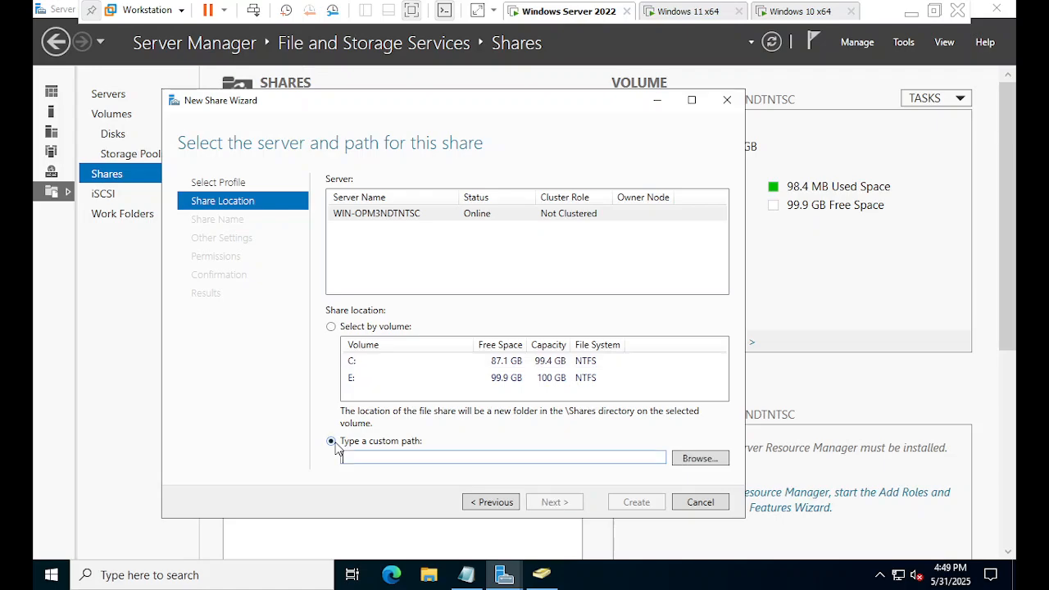
{"action": "left_click", "coordinate": [699, 458]}
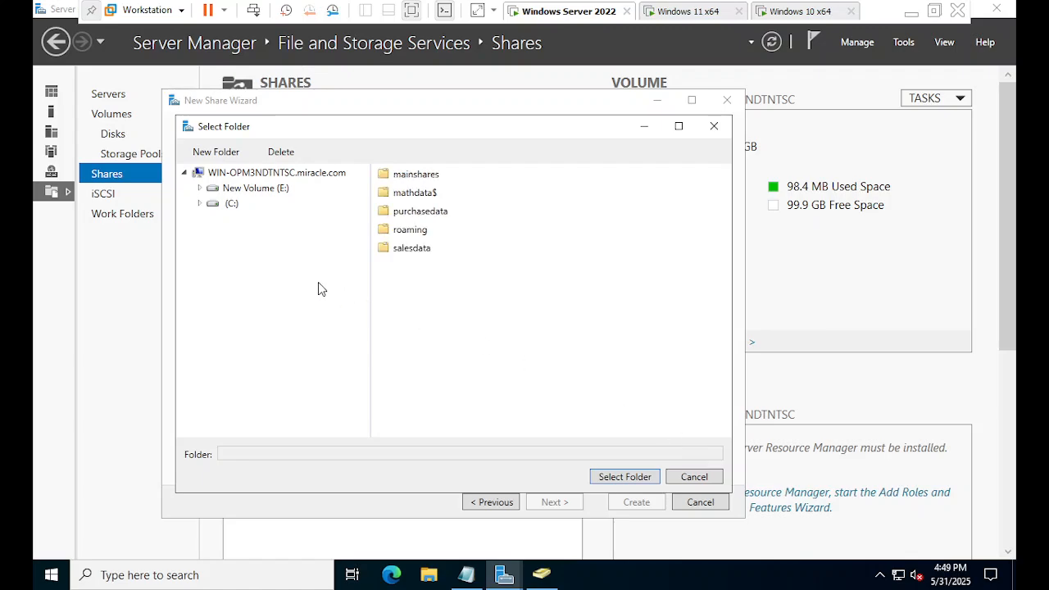
Create a roamprofile folder on drive E: and select it as the share location.
{"action": "left_click", "coordinate": [266, 192]}
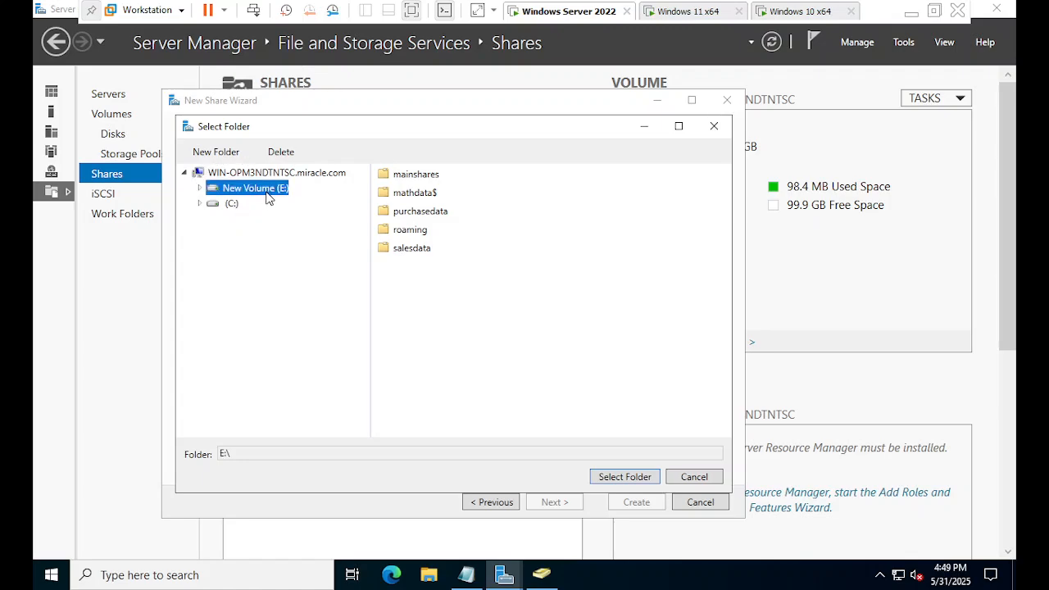
{"action": "left_click", "coordinate": [215, 152]}
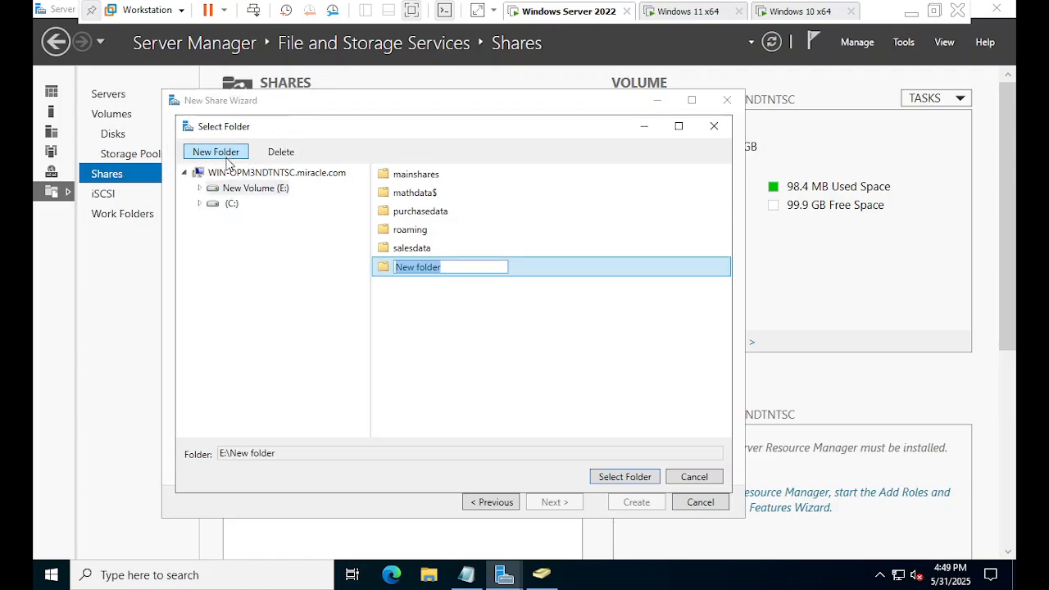
{"action": "key", "text": "Return"}
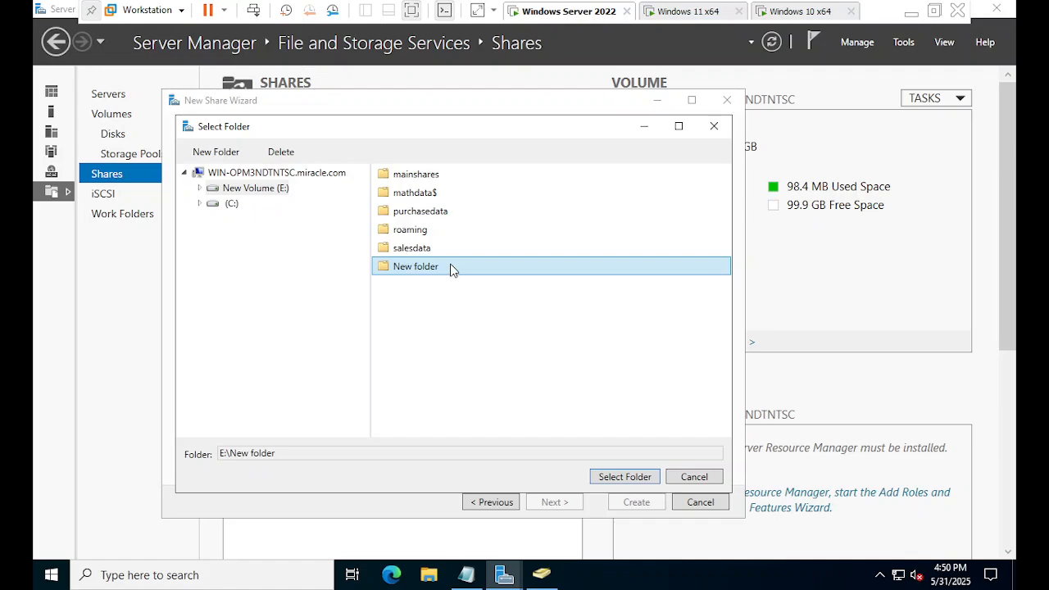
{"action": "left_click", "coordinate": [281, 153]}
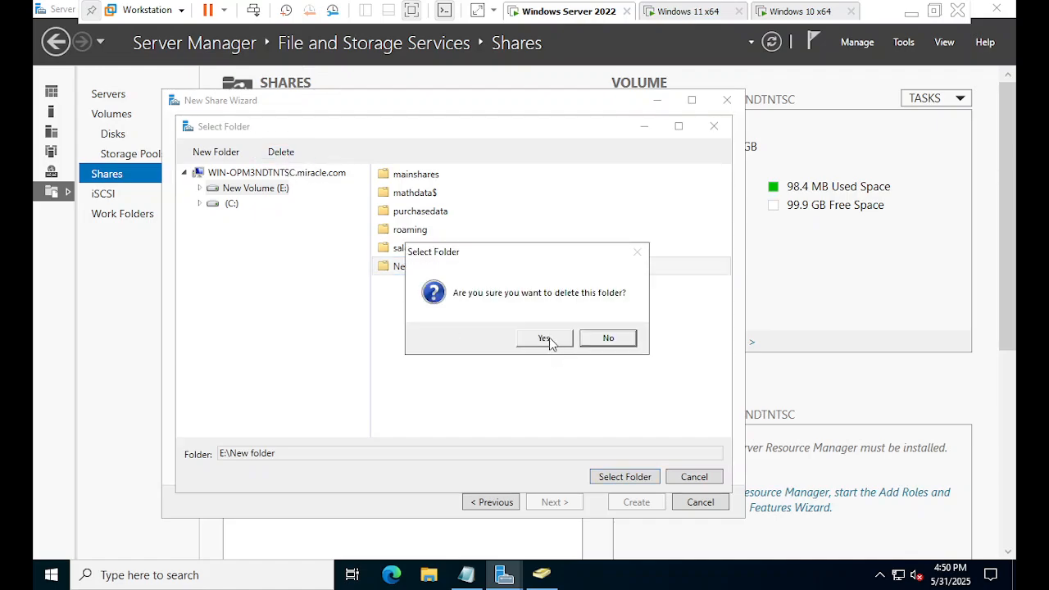
{"action": "left_click", "coordinate": [545, 338]}
{"action": "left_click", "coordinate": [221, 151]}
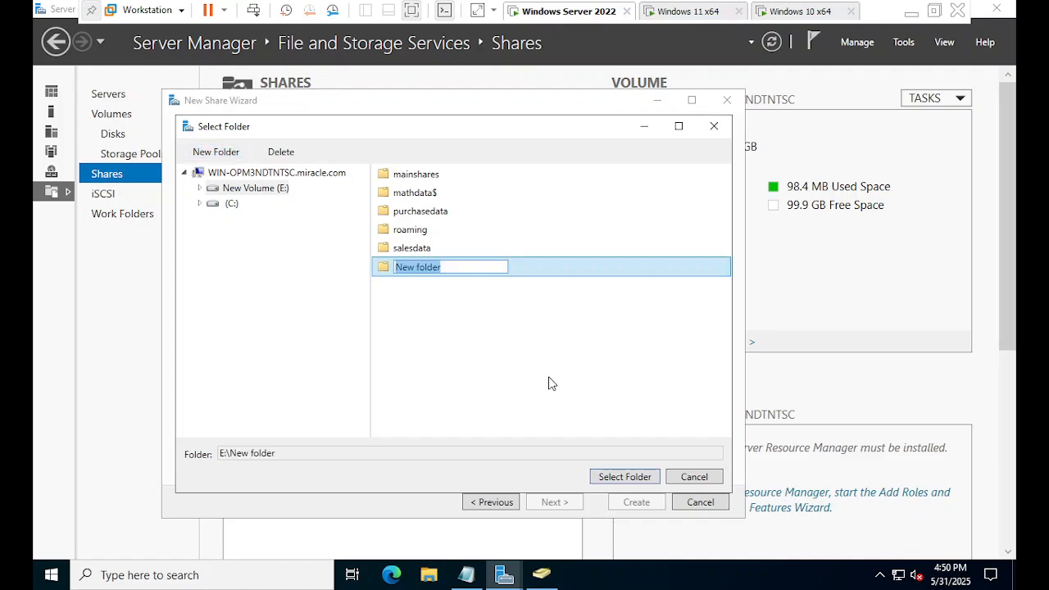
{"action": "type", "text": "R"}
{"action": "key", "text": "BackSpace"}
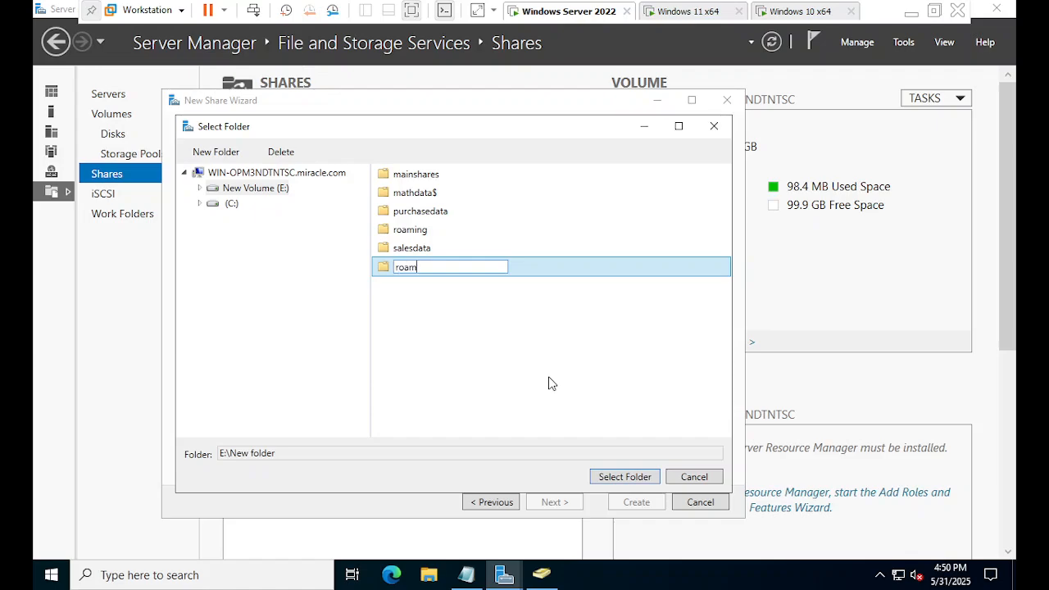
{"action": "type", "text": "roamprofile"}
{"action": "key", "text": "Return"}
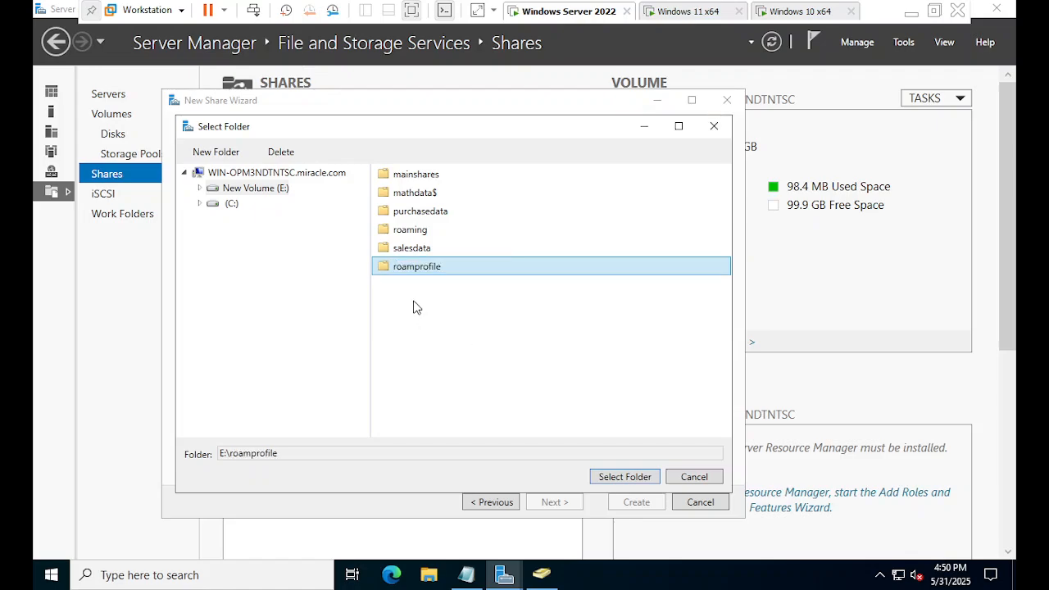
{"action": "left_click", "coordinate": [619, 477]}
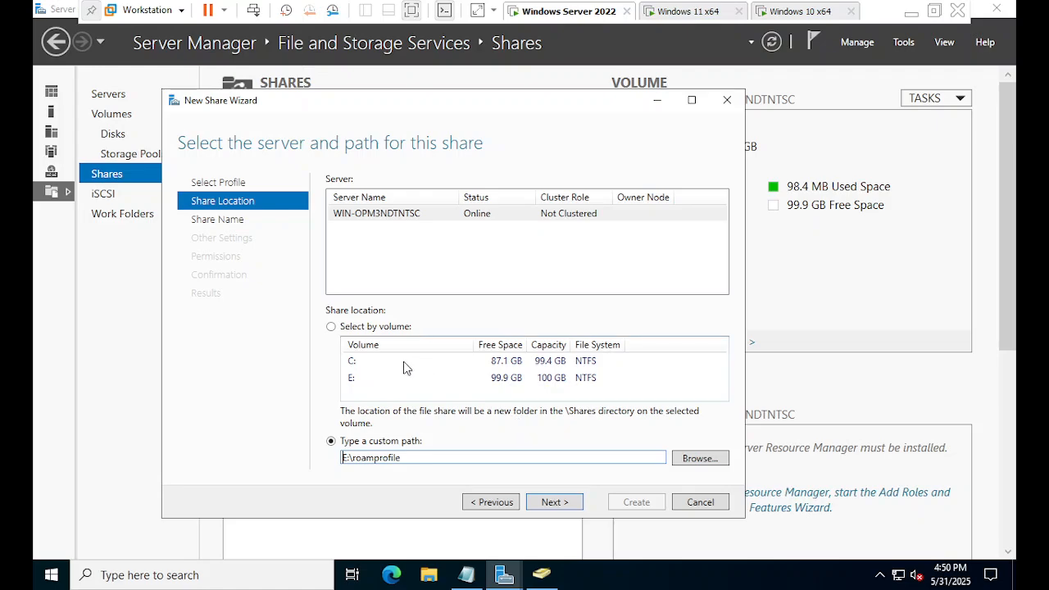
Give the share the description 'This is roaming profile fol' and advance to its other settings.
{"action": "left_click", "coordinate": [564, 503]}
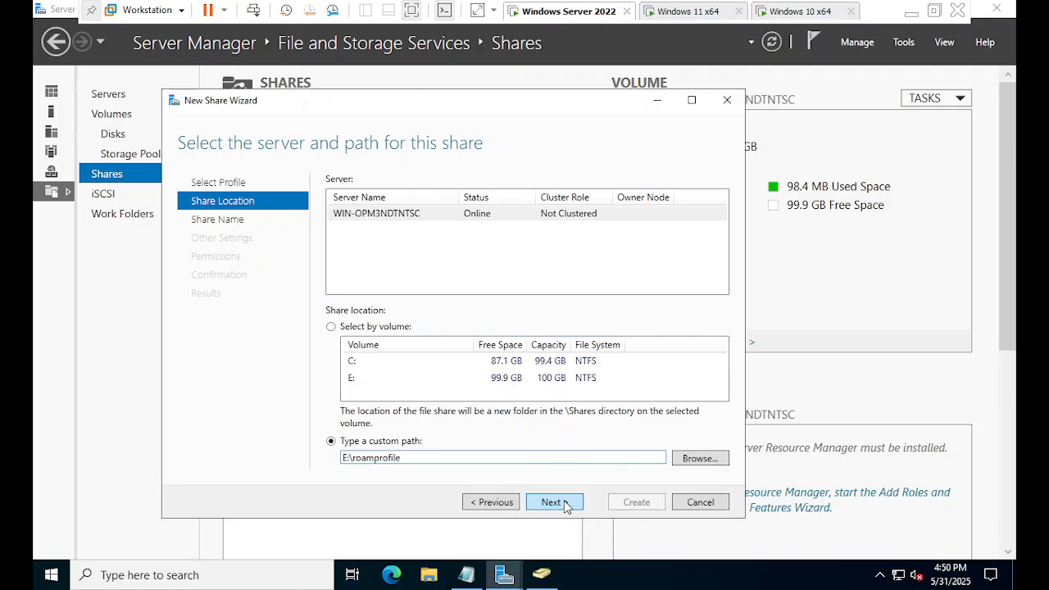
{"action": "left_click", "coordinate": [455, 216]}
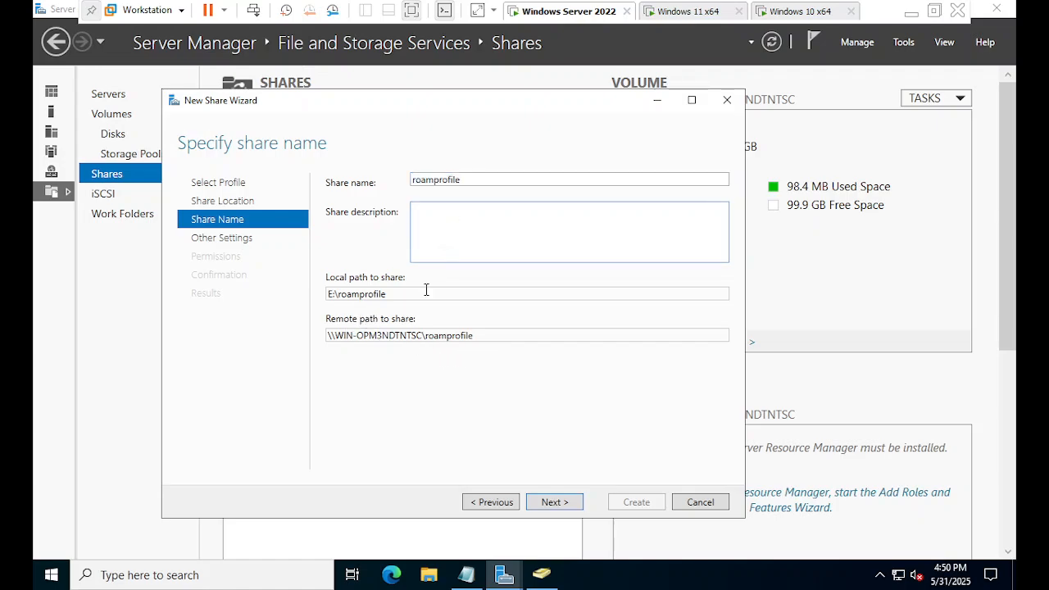
{"action": "left_click", "coordinate": [473, 234]}
{"action": "type", "text": "This is roaming profile folder"}
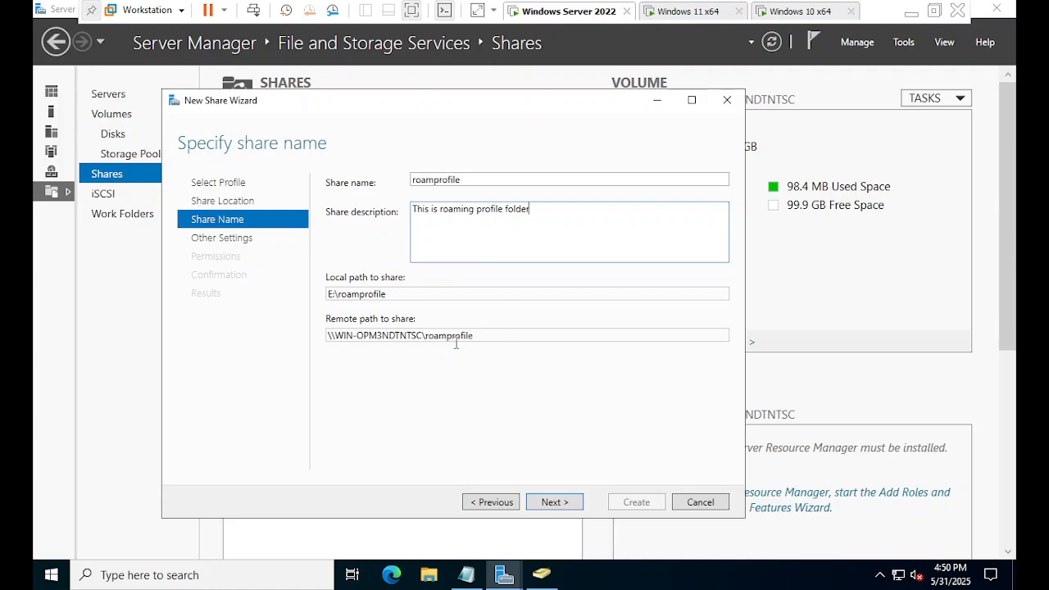
{"action": "key", "text": "ctrl"}
{"action": "key", "text": "ctrl"}
{"action": "key", "text": "ctrl"}
{"action": "key", "text": "ctrl"}
{"action": "left_click", "coordinate": [549, 502]}
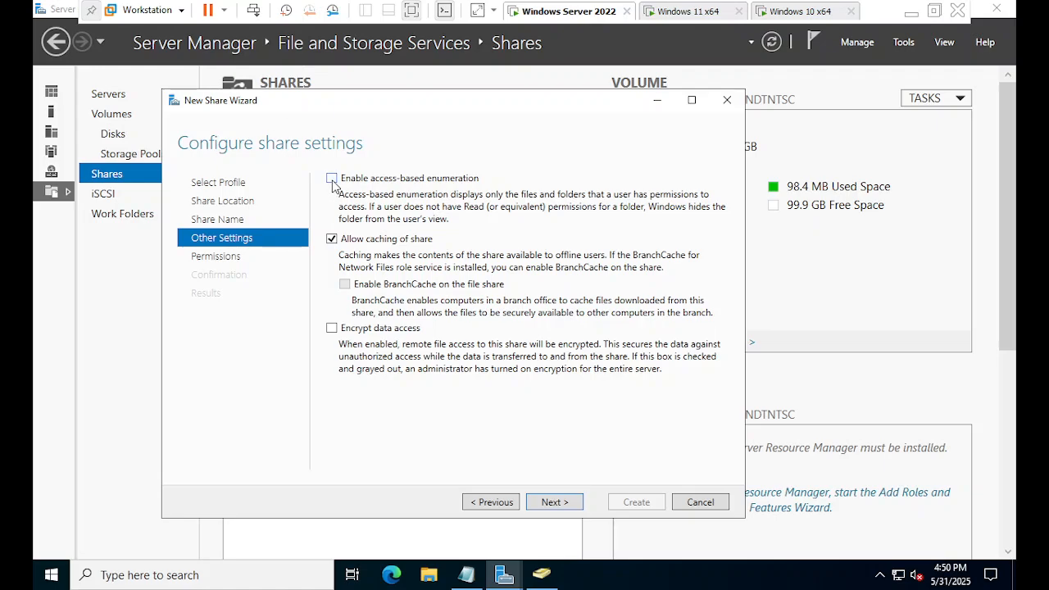
{"action": "key", "text": "ctrl"}
{"action": "key", "text": "ctrl"}
Customize roamprofile's permissions, disabling inheritance and converting inherited permissions to explicit entries.
{"action": "left_click", "coordinate": [556, 505]}
{"action": "left_click", "coordinate": [411, 378]}
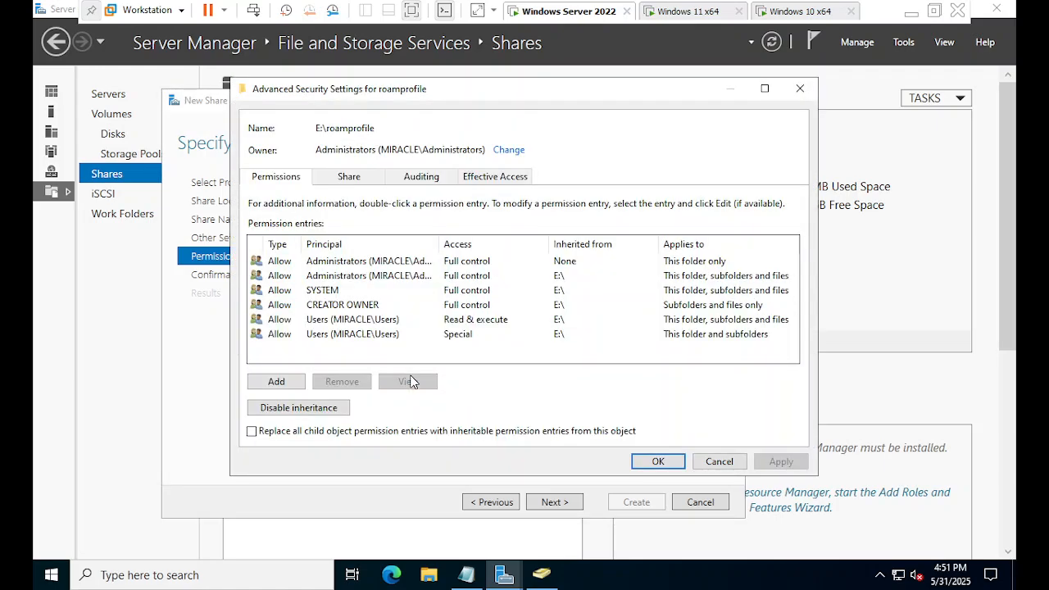
{"action": "left_click", "coordinate": [313, 412]}
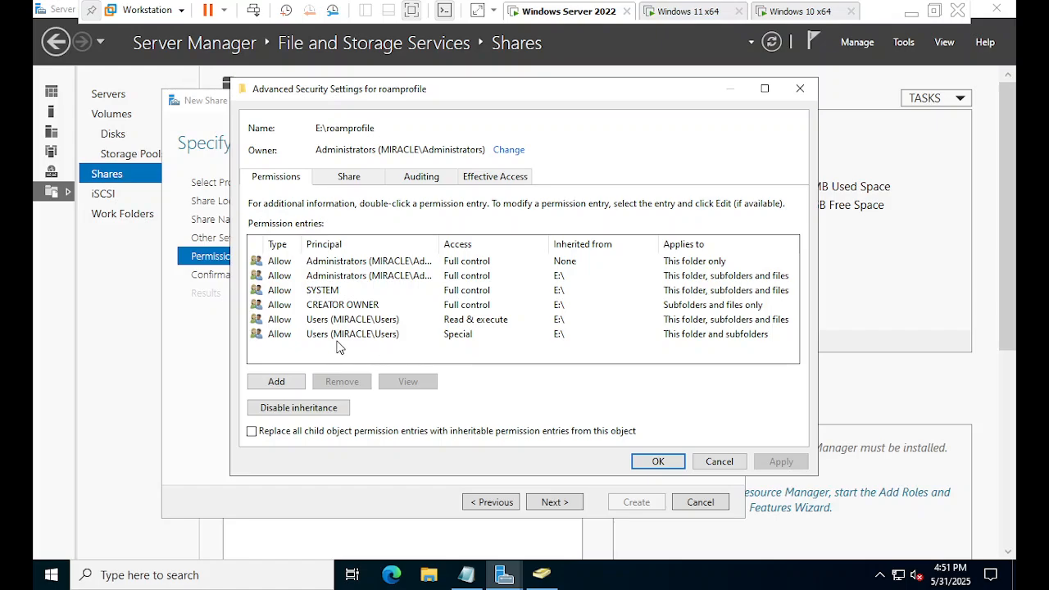
{"action": "left_click", "coordinate": [318, 414]}
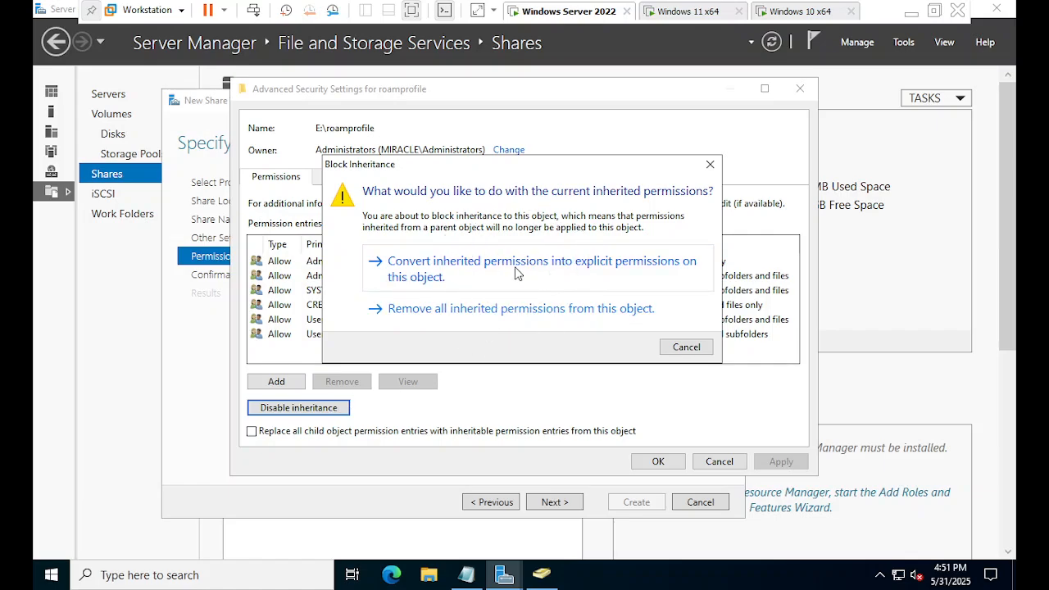
{"action": "left_click", "coordinate": [594, 276]}
{"action": "left_click", "coordinate": [516, 276]}
{"action": "left_click", "coordinate": [515, 277]}
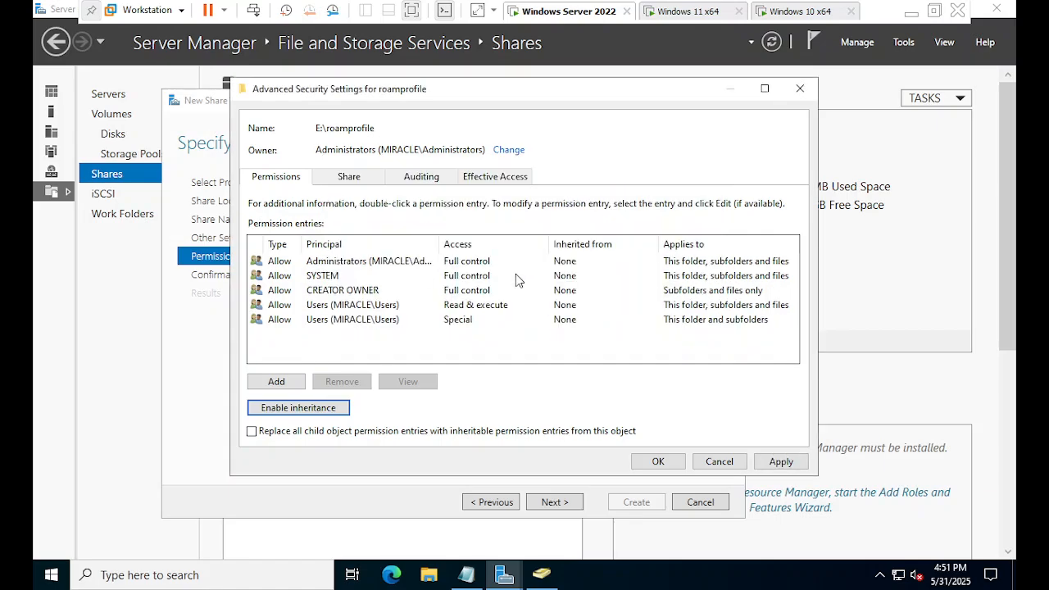
Remove both Users permission entries from E:\roamprofile.
{"action": "left_click", "coordinate": [279, 321]}
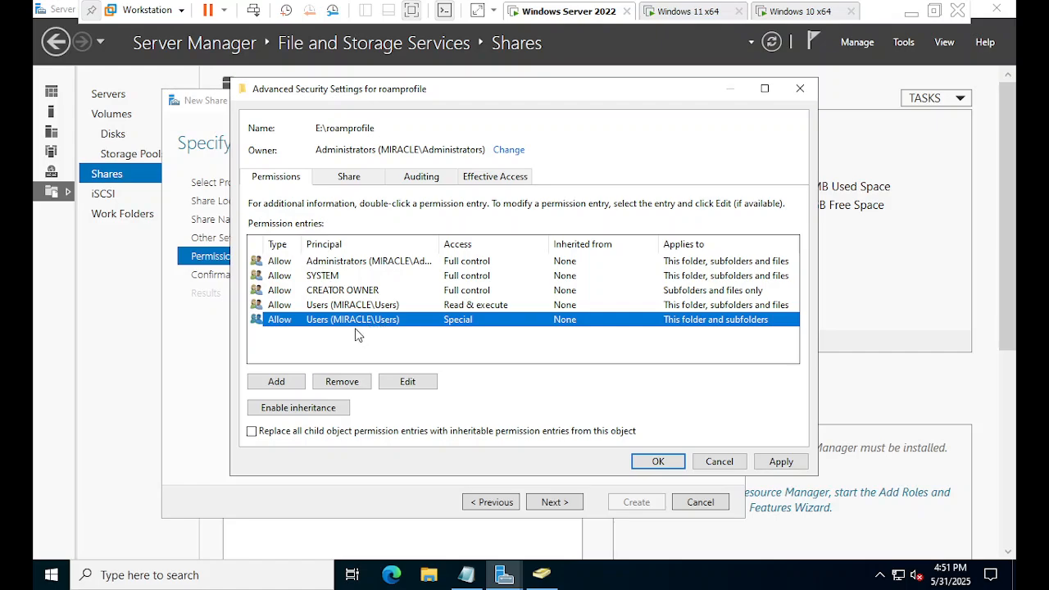
{"action": "left_click", "coordinate": [355, 384]}
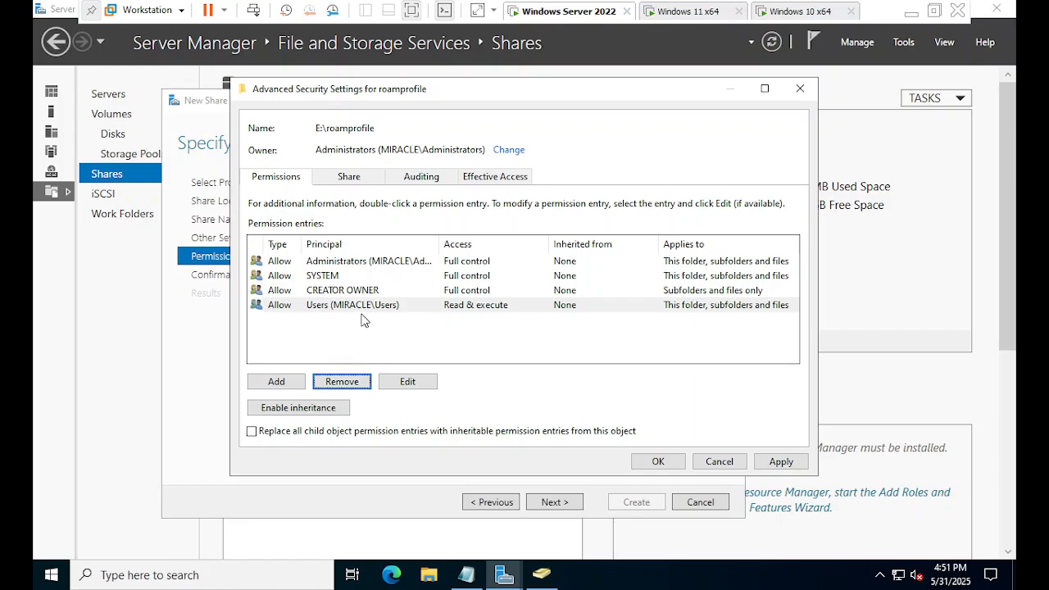
{"action": "left_click", "coordinate": [355, 384]}
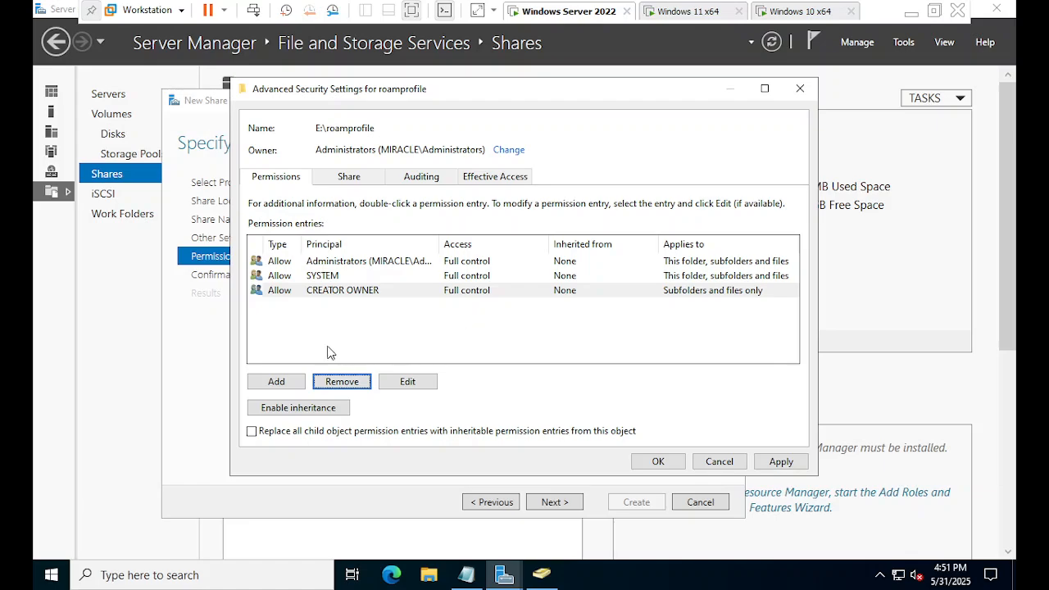
Add a permission entry on roamprofile with the matching domain user account as principal.
{"action": "left_click", "coordinate": [279, 386]}
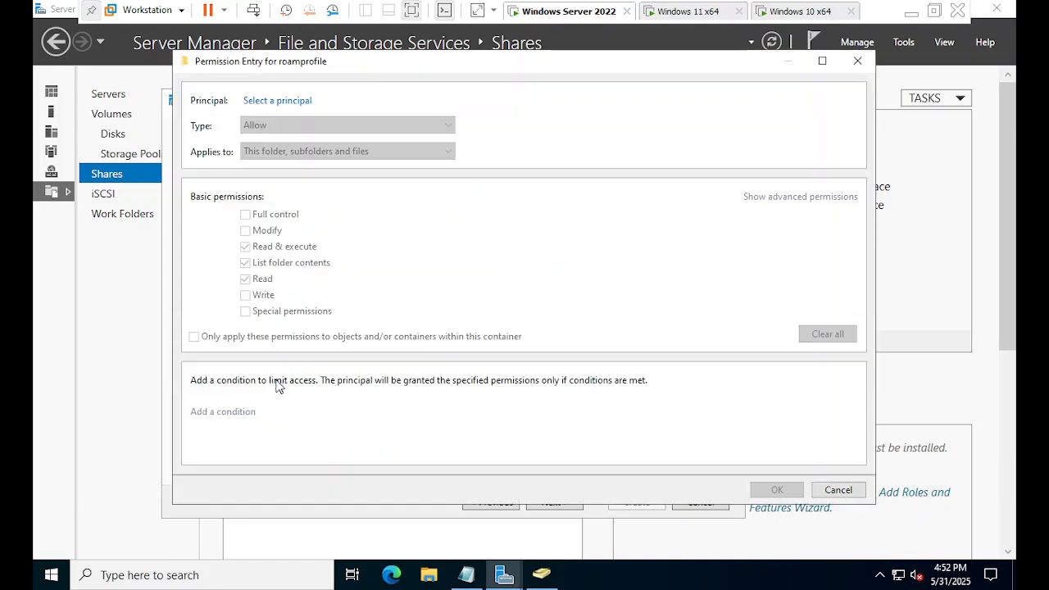
{"action": "left_click", "coordinate": [282, 101]}
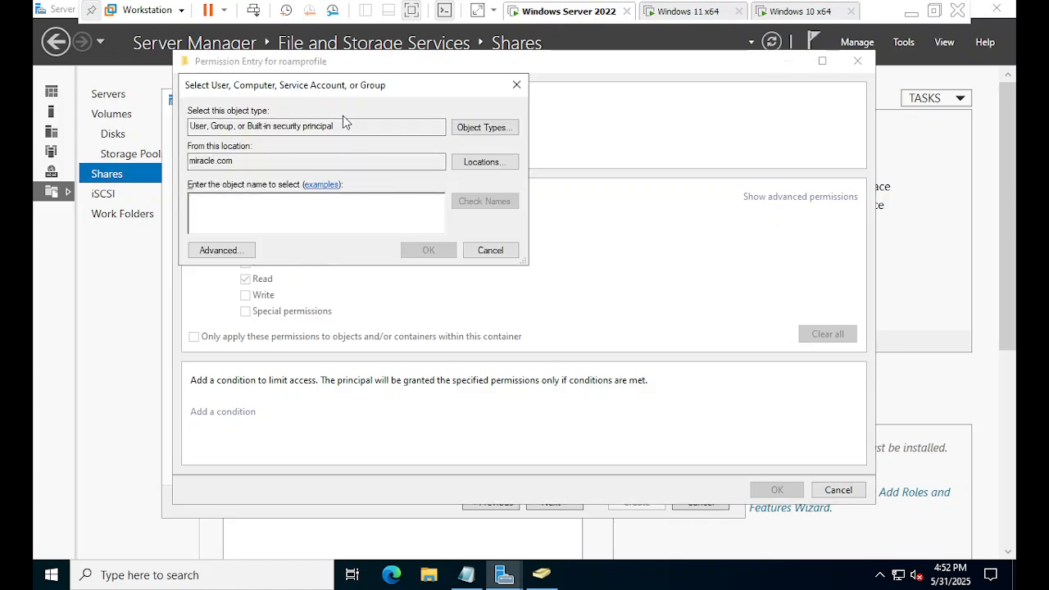
{"action": "left_click_drag", "start_coordinate": [347, 87], "coordinate": [431, 128]}
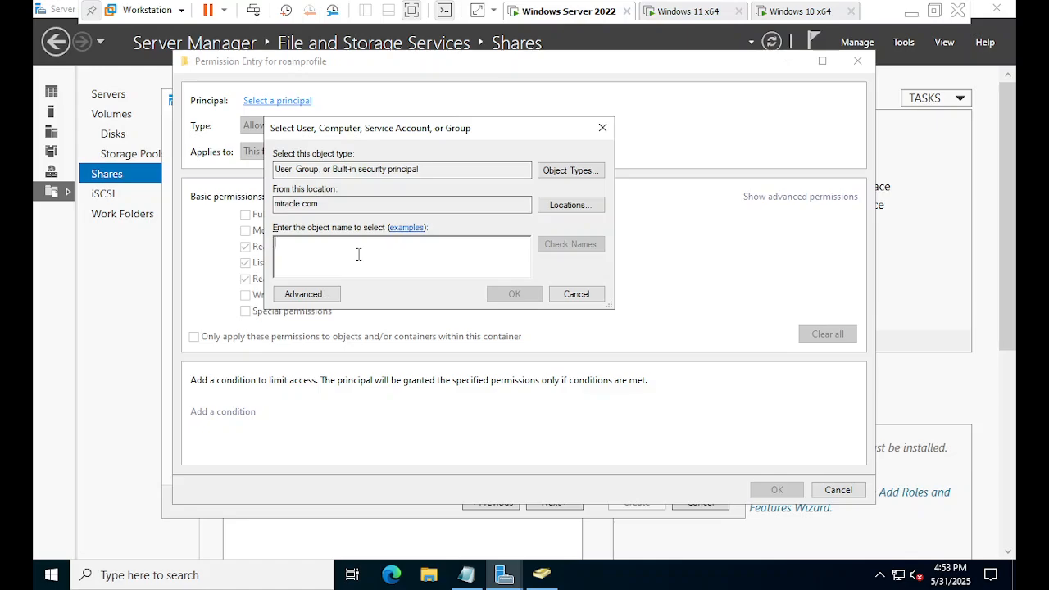
{"action": "type", "text": "satya"}
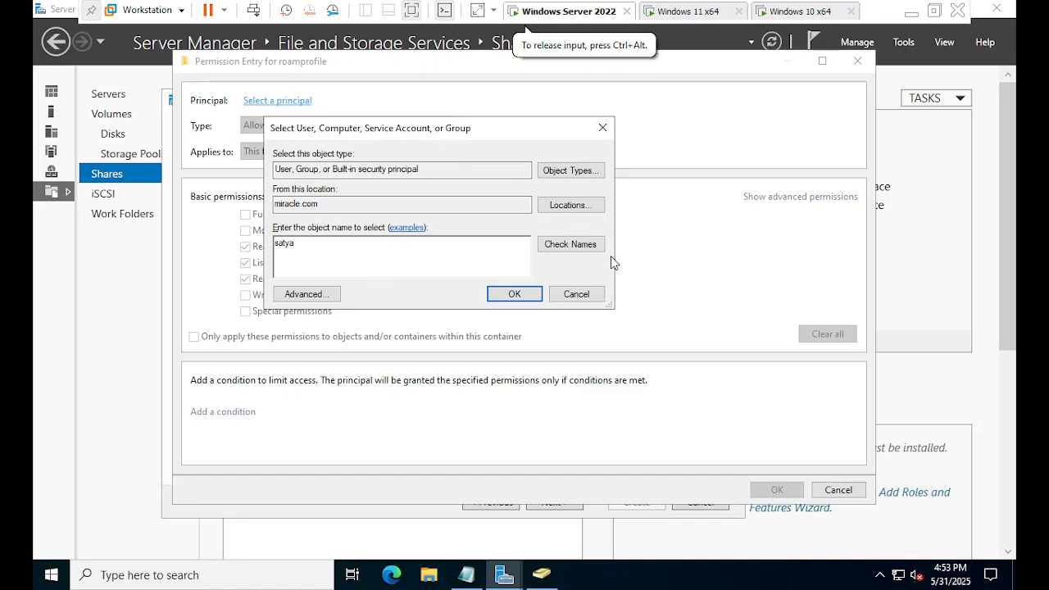
{"action": "left_click", "coordinate": [568, 250]}
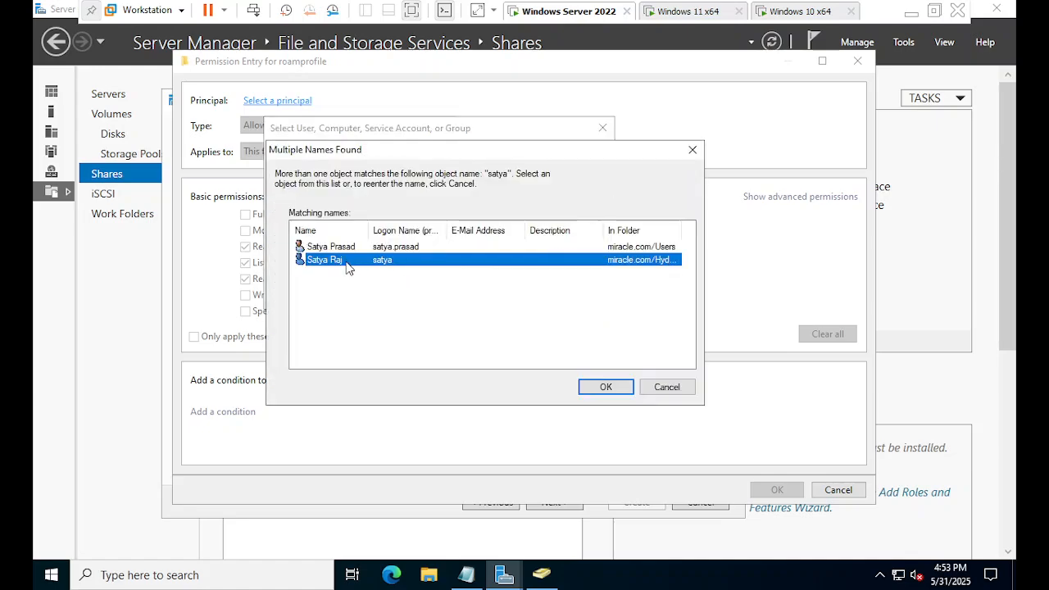
{"action": "left_click", "coordinate": [354, 247]}
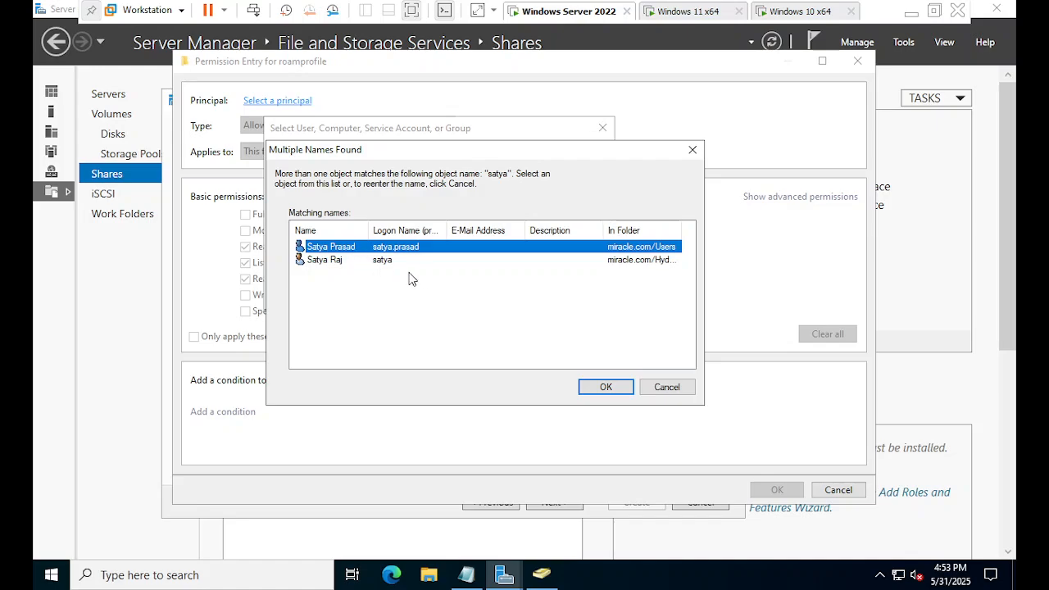
{"action": "left_click", "coordinate": [607, 388]}
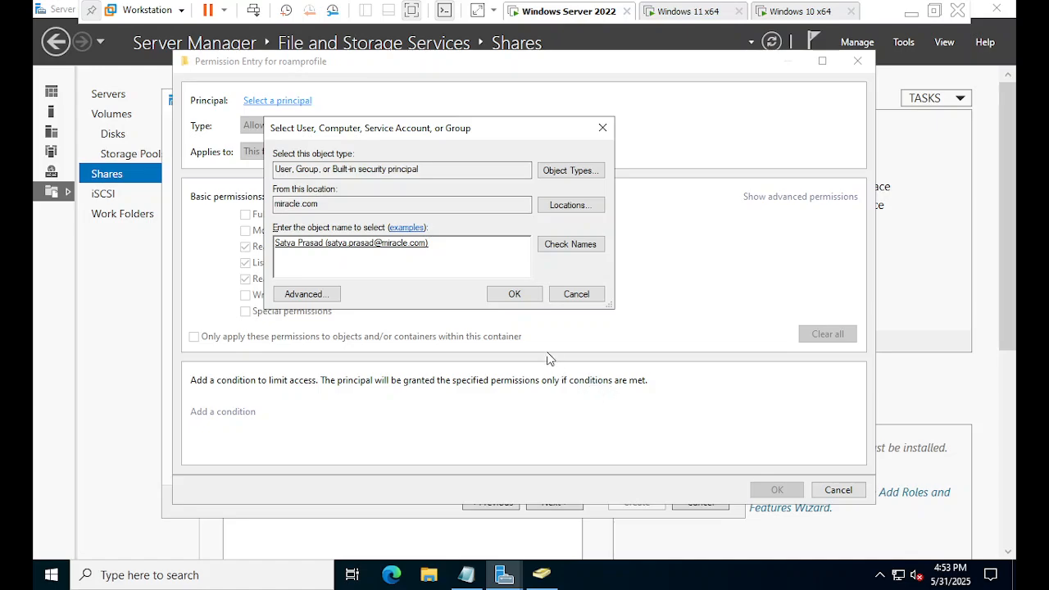
{"action": "left_click", "coordinate": [515, 295]}
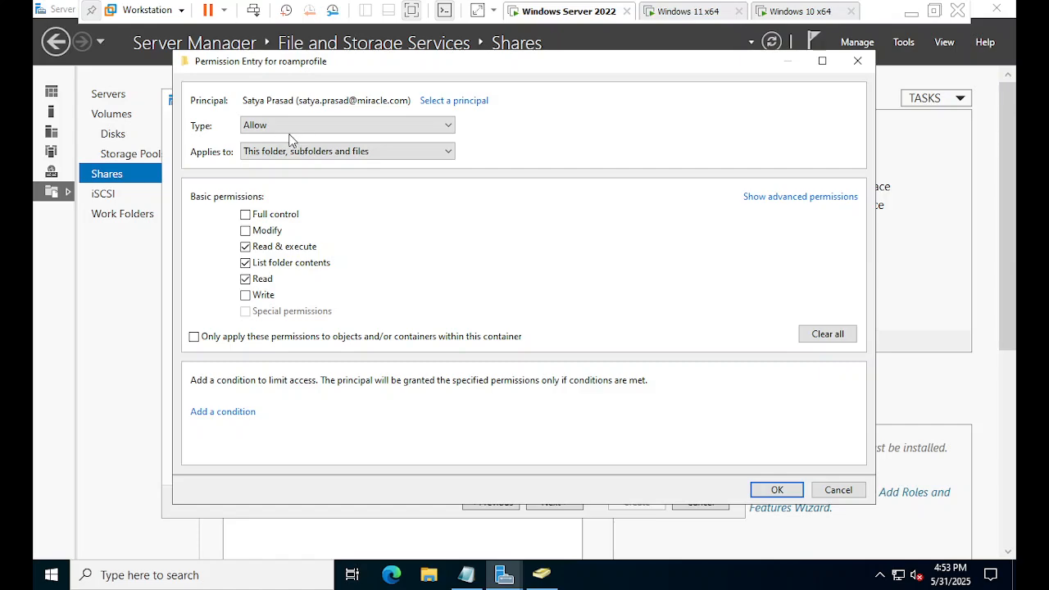
Limit the entry to This folder only and allow the Create folders / append data permission.
{"action": "left_click", "coordinate": [295, 154]}
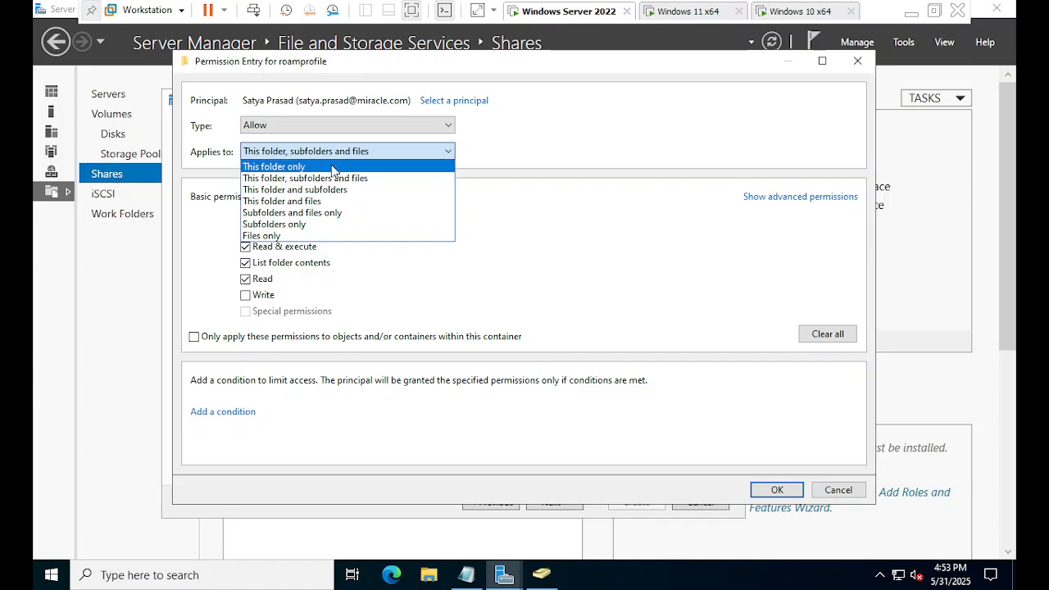
{"action": "left_click", "coordinate": [334, 167]}
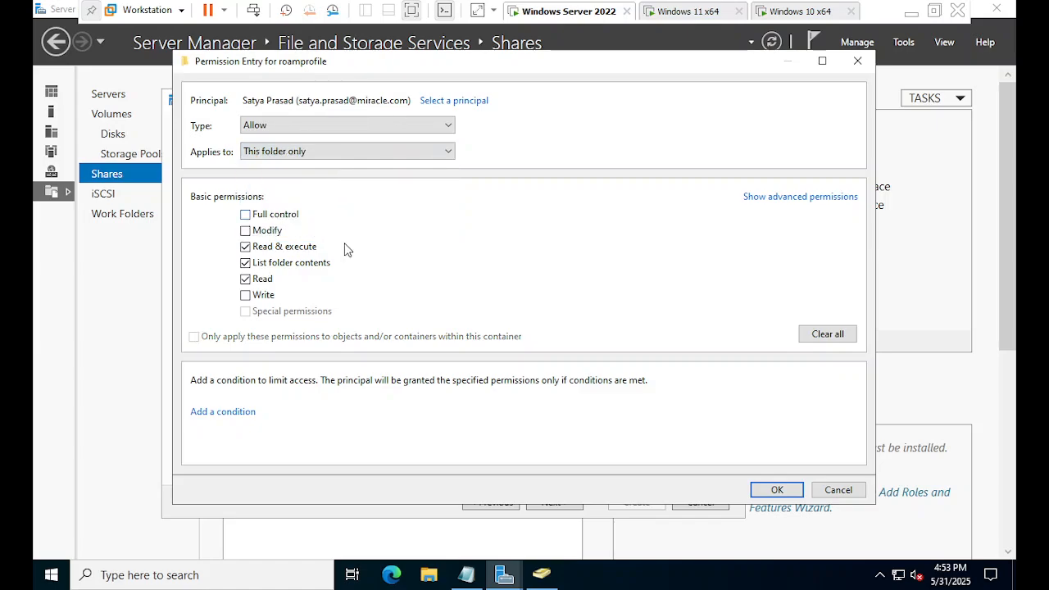
{"action": "left_click", "coordinate": [803, 203]}
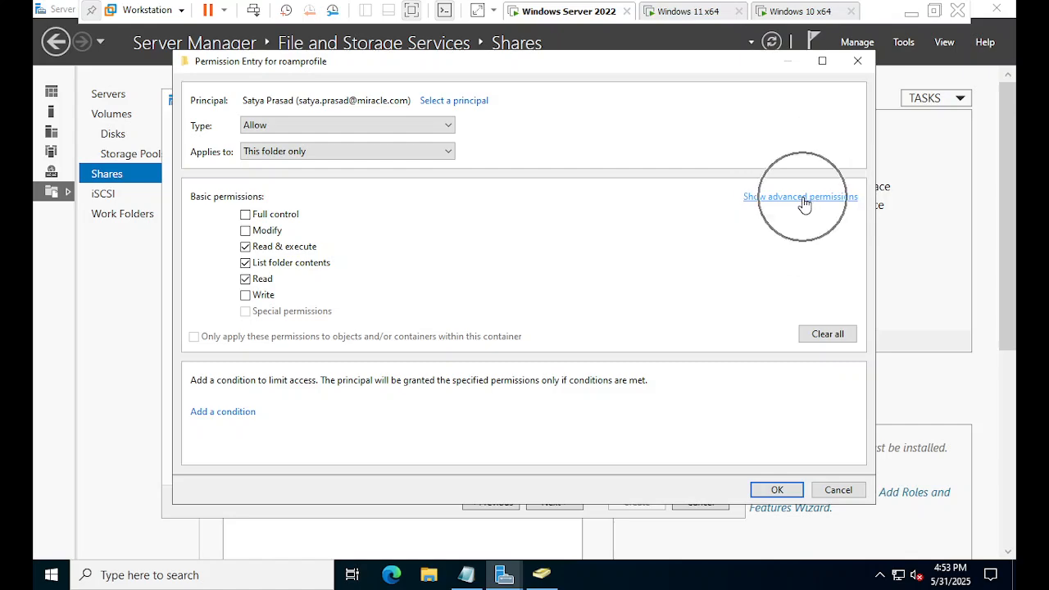
{"action": "left_click", "coordinate": [804, 203]}
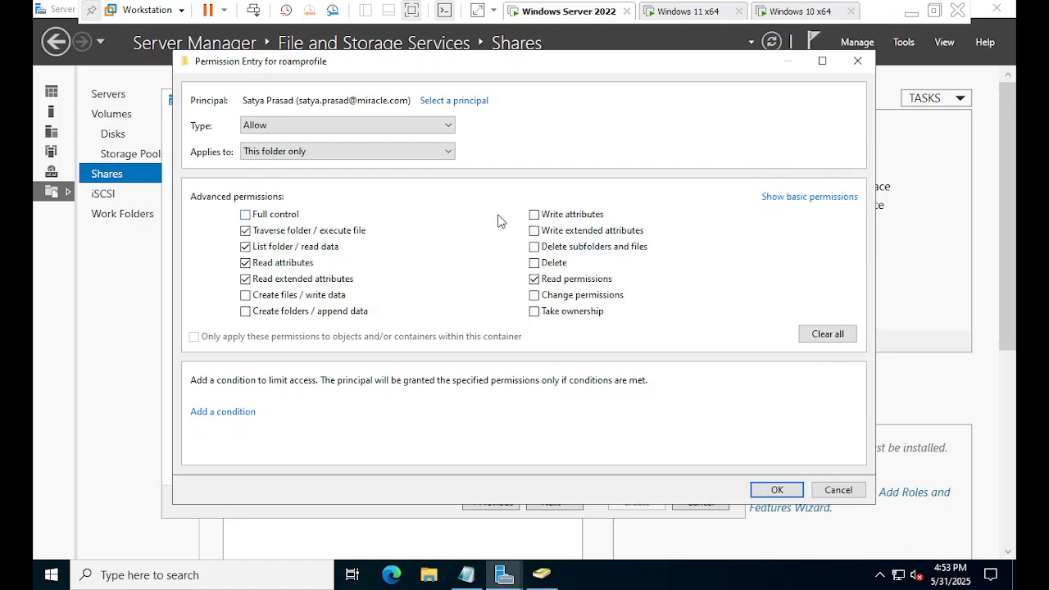
{"action": "left_click", "coordinate": [292, 243]}
{"action": "key", "text": "ctrl"}
{"action": "key", "text": "ctrl"}
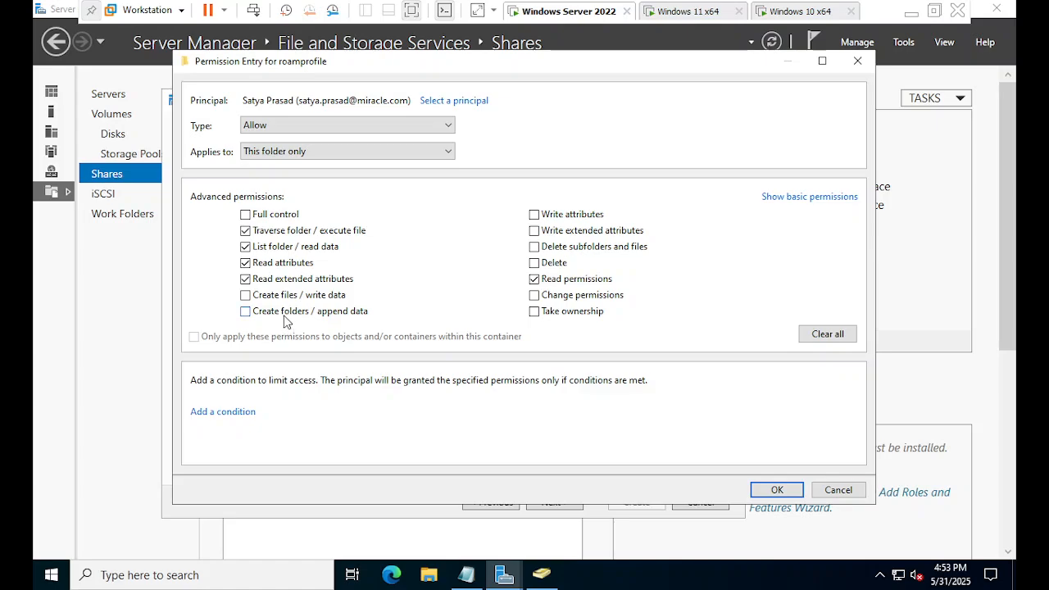
{"action": "key", "text": "ctrl"}
{"action": "key", "text": "ctrl"}
{"action": "left_click", "coordinate": [245, 316]}
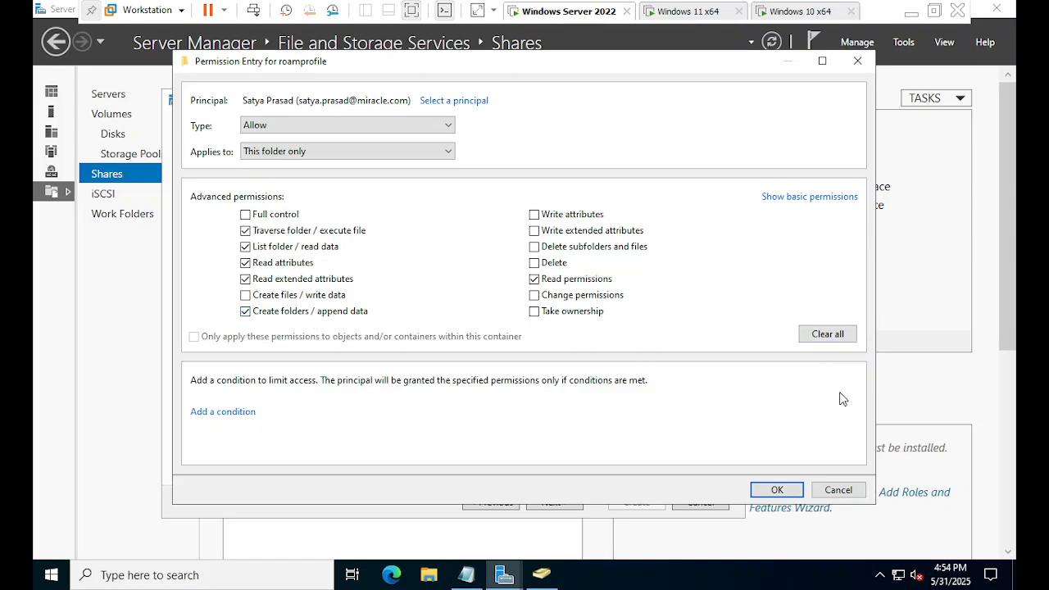
Save the entry and apply roamprofile's folder permissions, returning to the share wizard.
{"action": "left_click", "coordinate": [776, 490]}
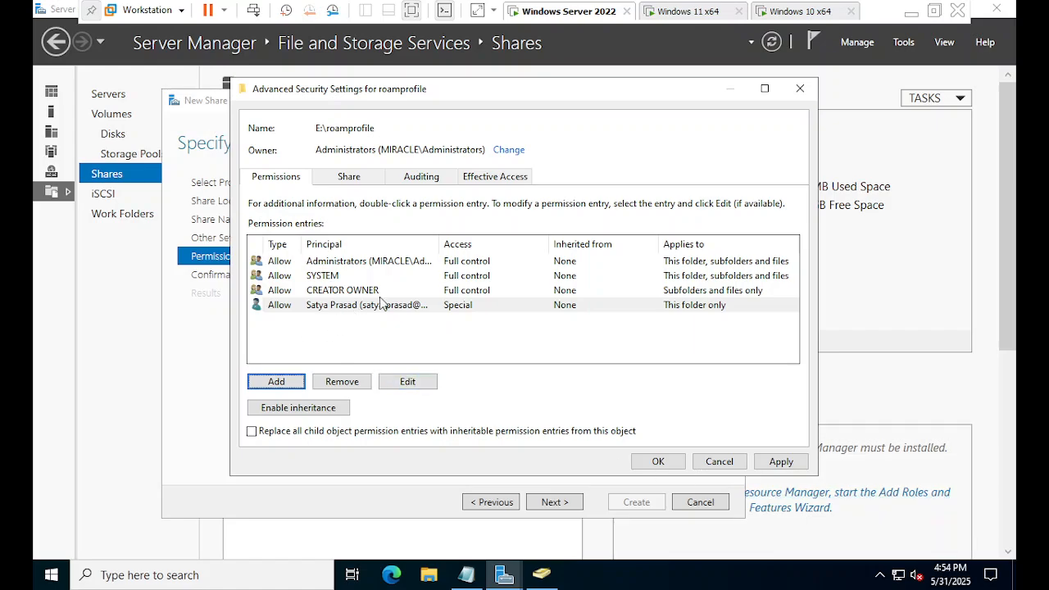
{"action": "left_click", "coordinate": [780, 461]}
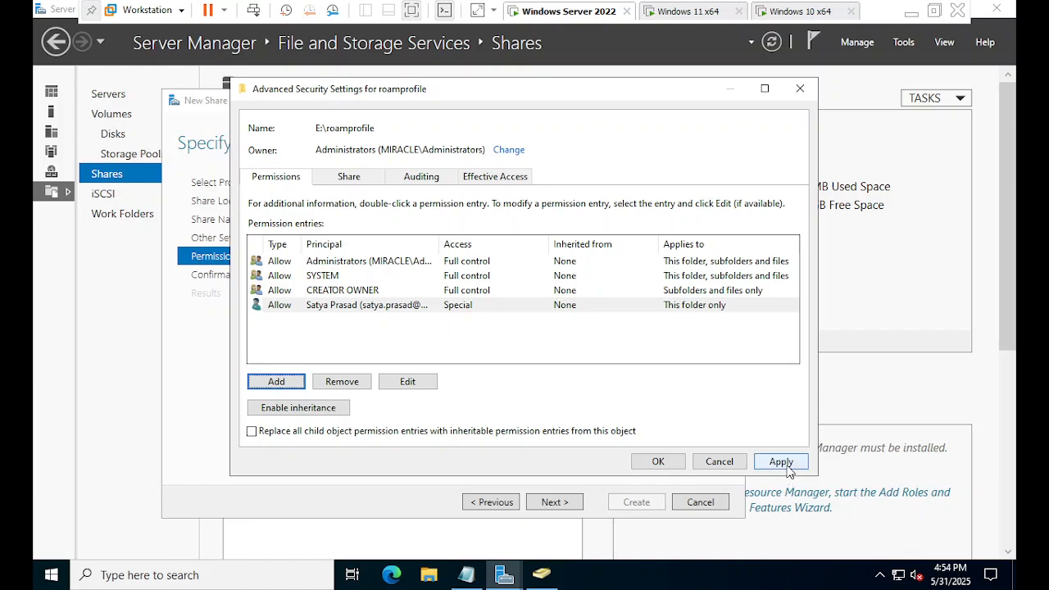
{"action": "left_click", "coordinate": [658, 461]}
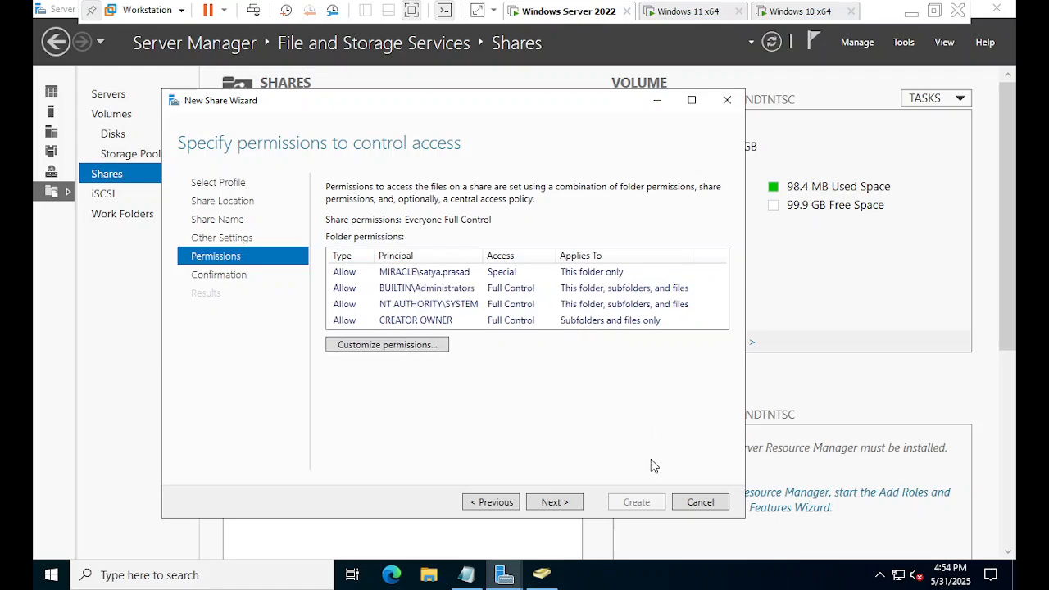
Confirm and create the roamprofile share, close the wizard, and switch to Active Directory Users and Computers.
{"action": "left_click", "coordinate": [558, 502]}
{"action": "left_click", "coordinate": [638, 505]}
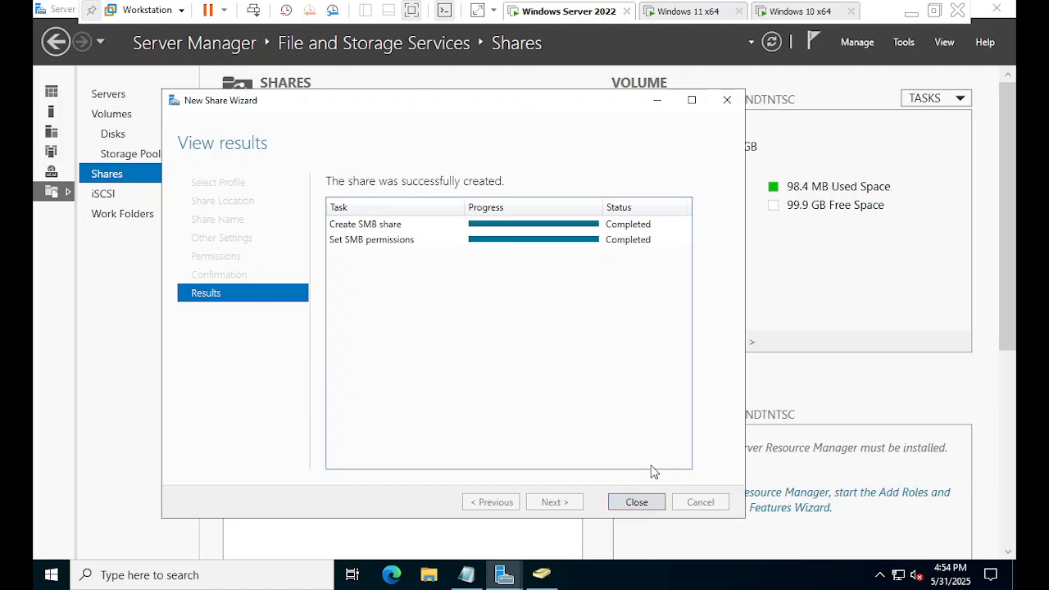
{"action": "left_click", "coordinate": [655, 504]}
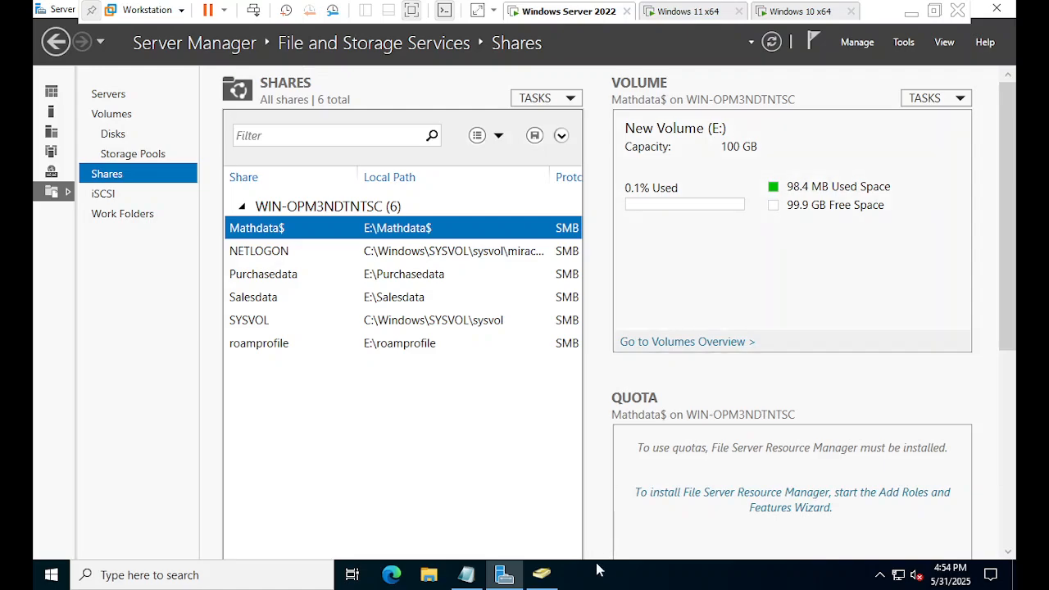
{"action": "left_click", "coordinate": [542, 575]}
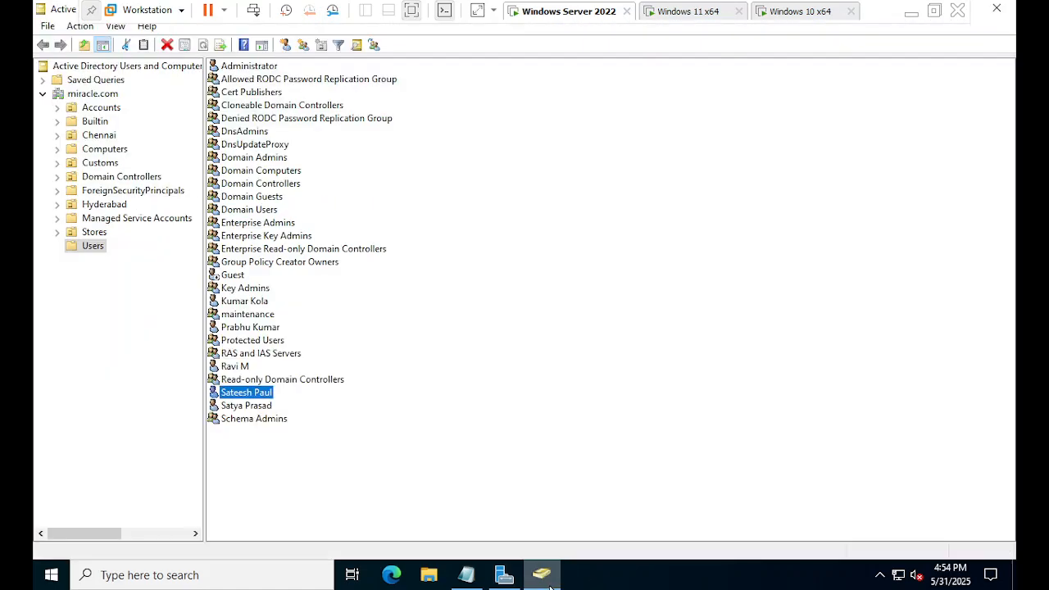
Open File Explorer and browse New Volume (E:) to the roamprofile folder.
{"action": "left_click", "coordinate": [438, 580]}
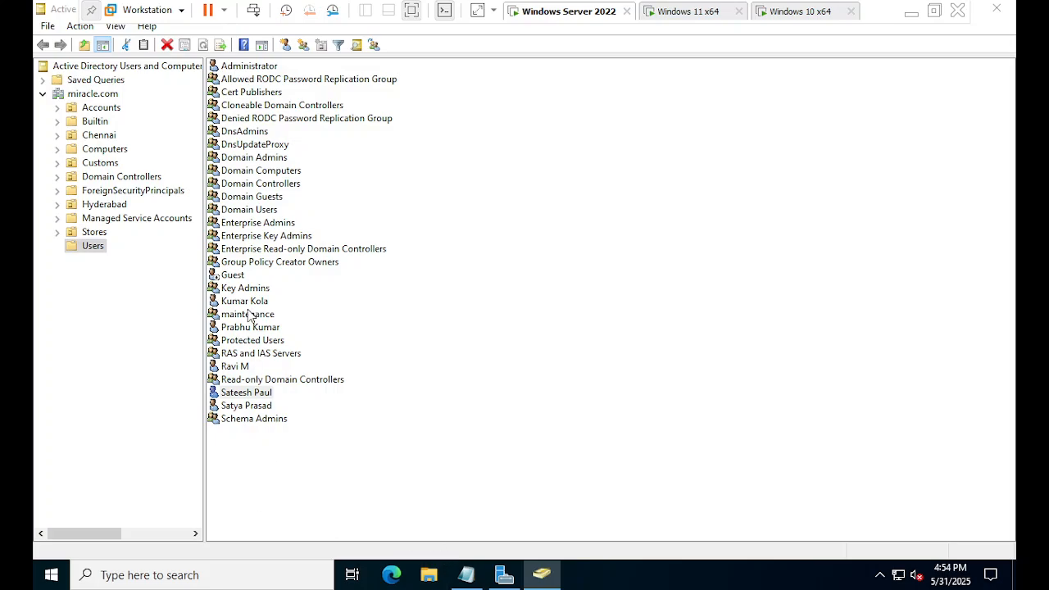
{"action": "left_click", "coordinate": [429, 576]}
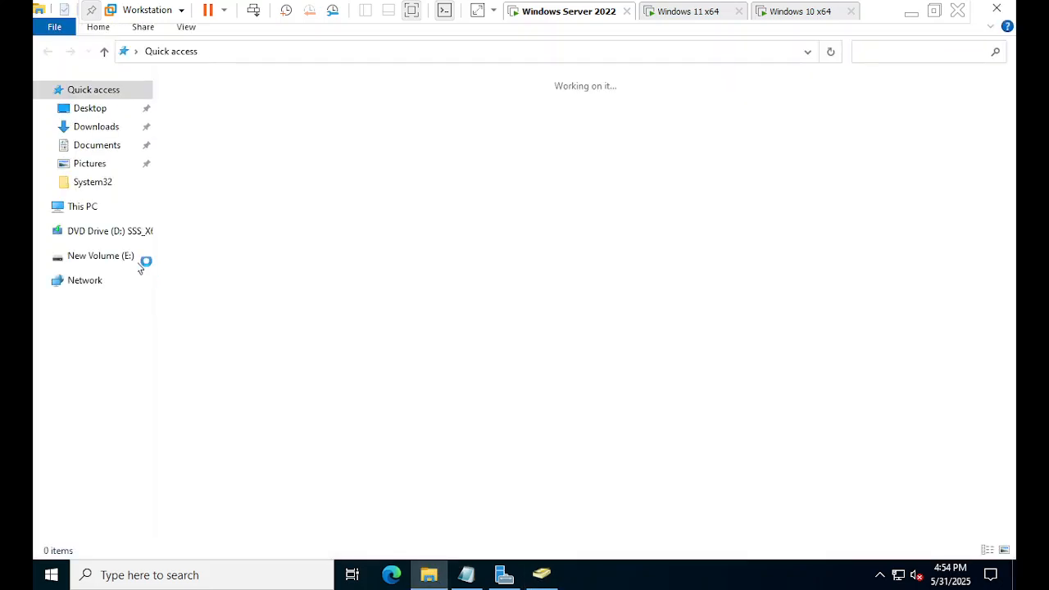
{"action": "left_click", "coordinate": [102, 214]}
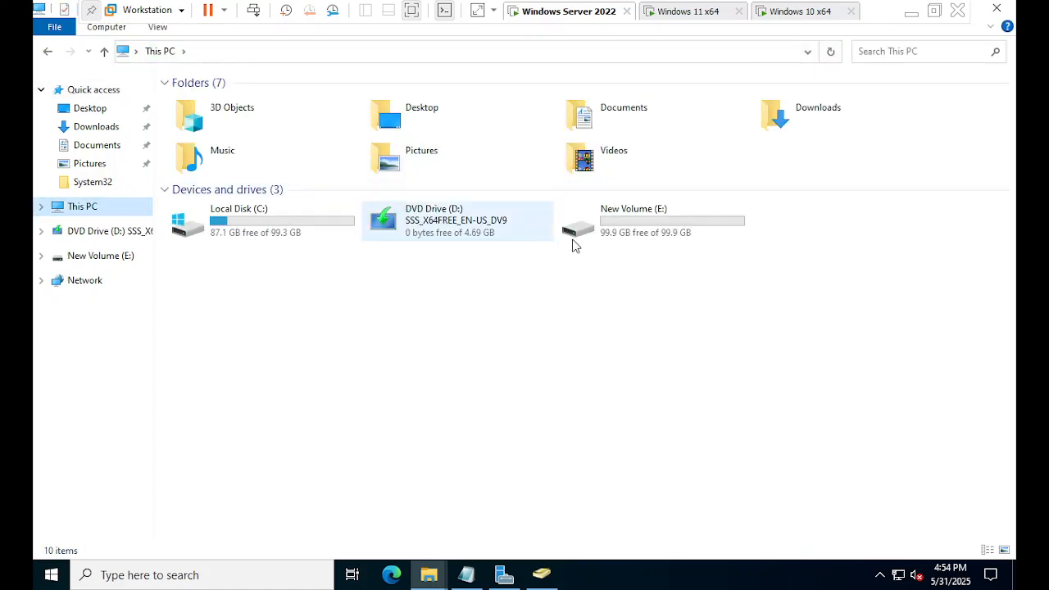
{"action": "double_click", "coordinate": [598, 238]}
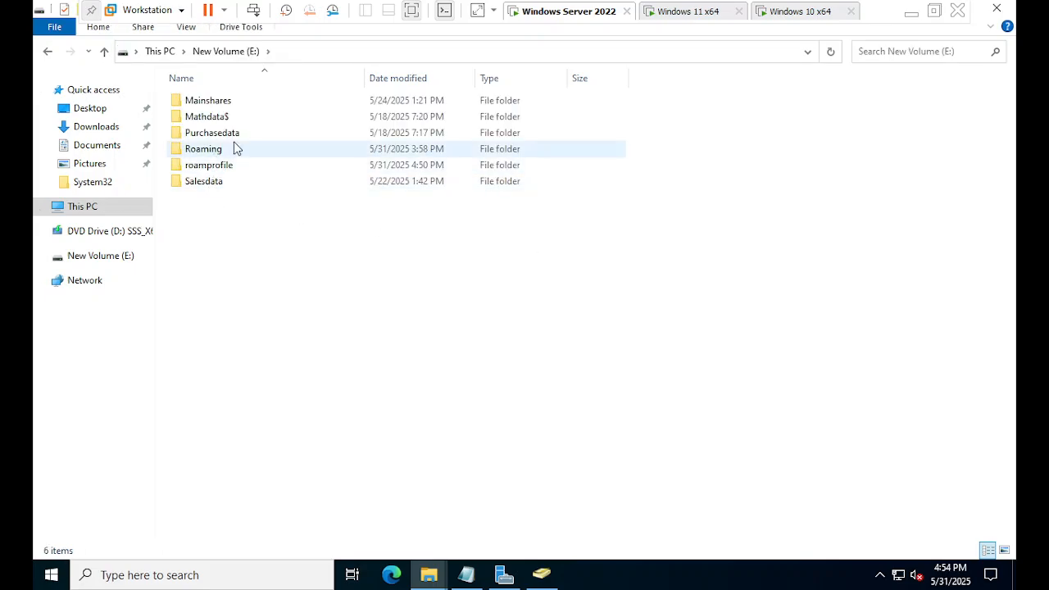
{"action": "left_click", "coordinate": [233, 169]}
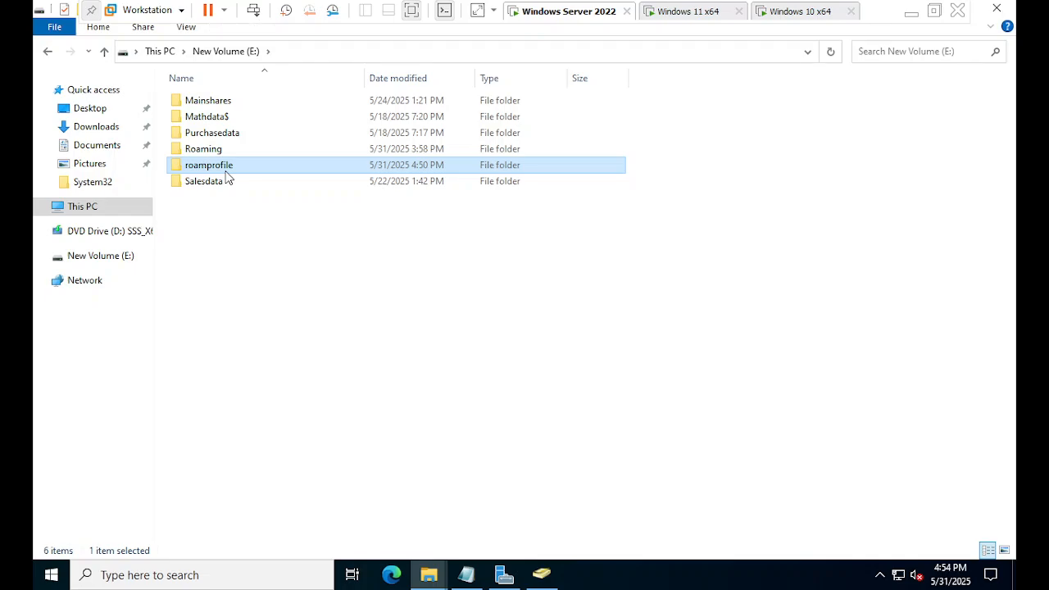
{"action": "double_click", "coordinate": [235, 169]}
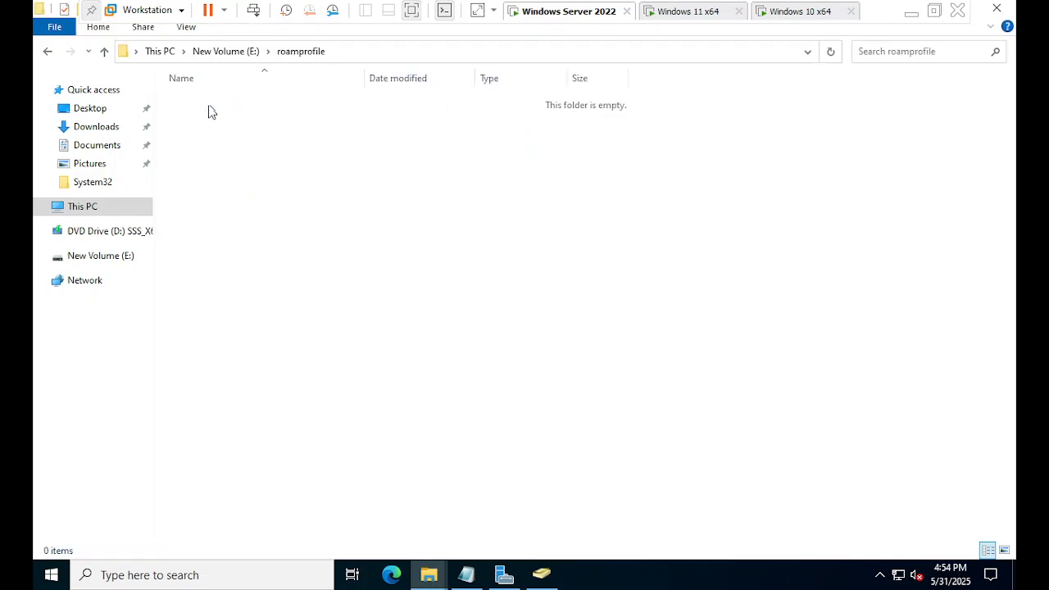
{"action": "left_click", "coordinate": [244, 57]}
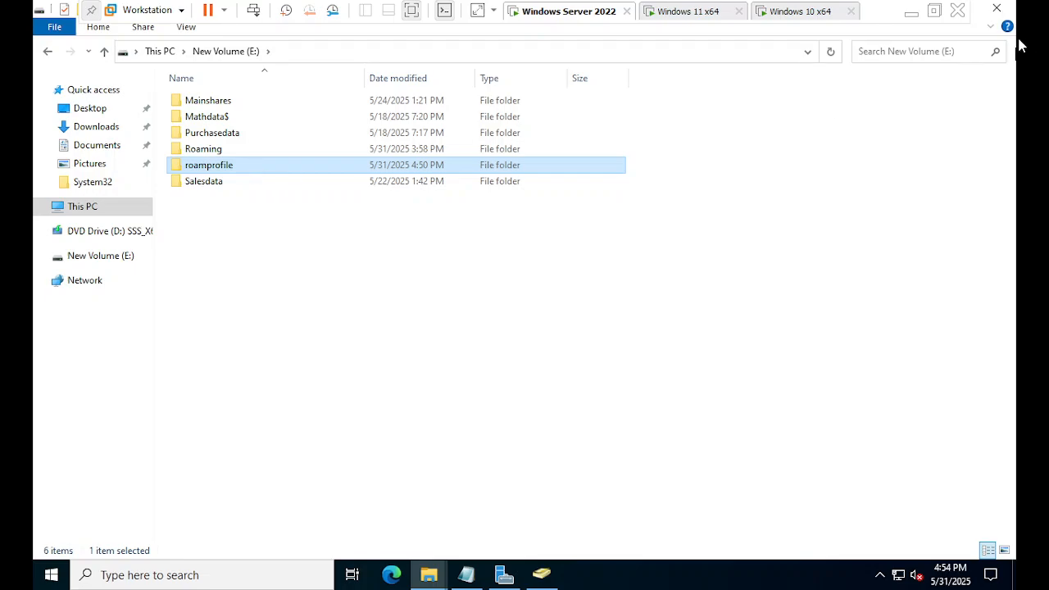
Check roamprofile's Sharing properties, select its network path, then return to Server Manager's Shares.
{"action": "right_click", "coordinate": [311, 172]}
{"action": "left_click", "coordinate": [360, 425]}
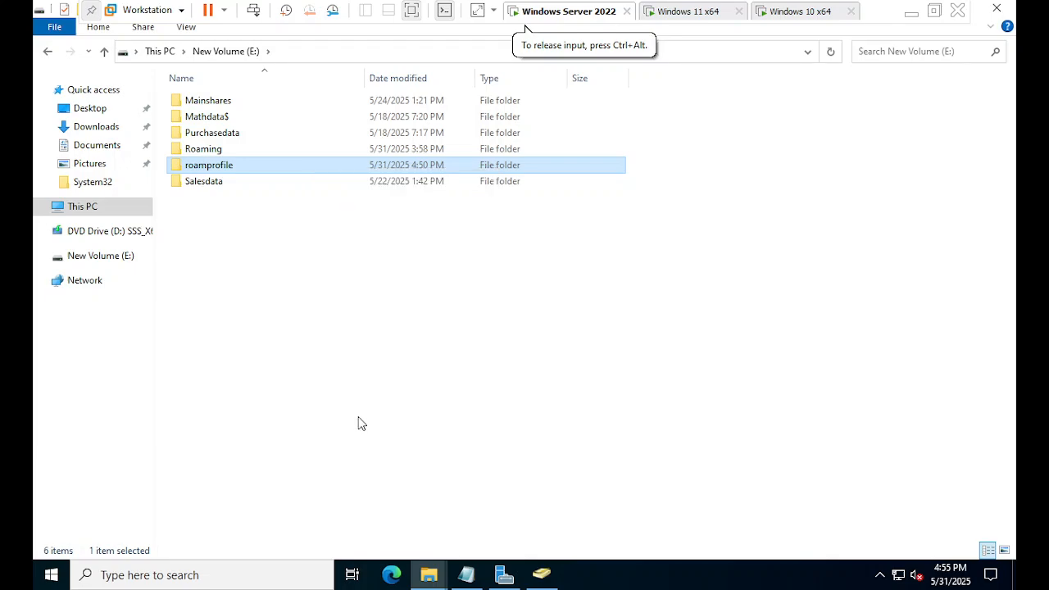
{"action": "left_click", "coordinate": [378, 206]}
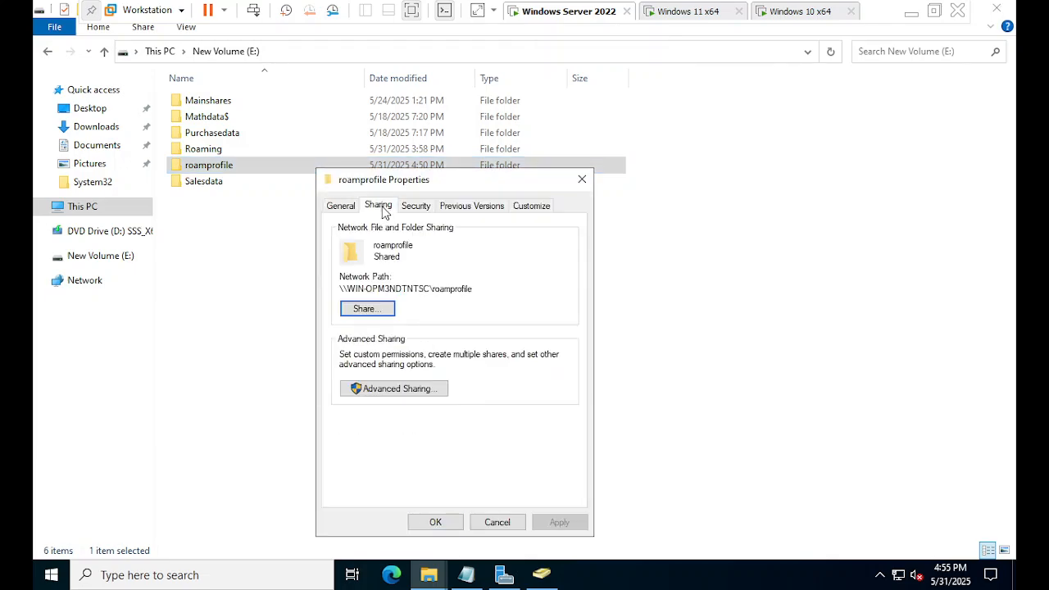
{"action": "left_click_drag", "start_coordinate": [489, 288], "coordinate": [337, 291]}
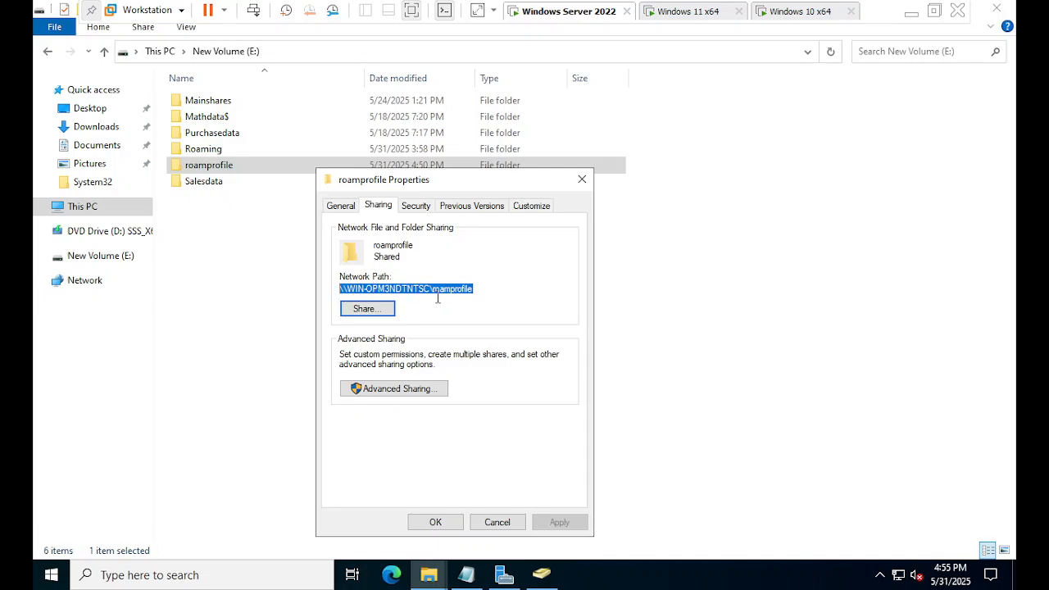
{"action": "left_click", "coordinate": [504, 576]}
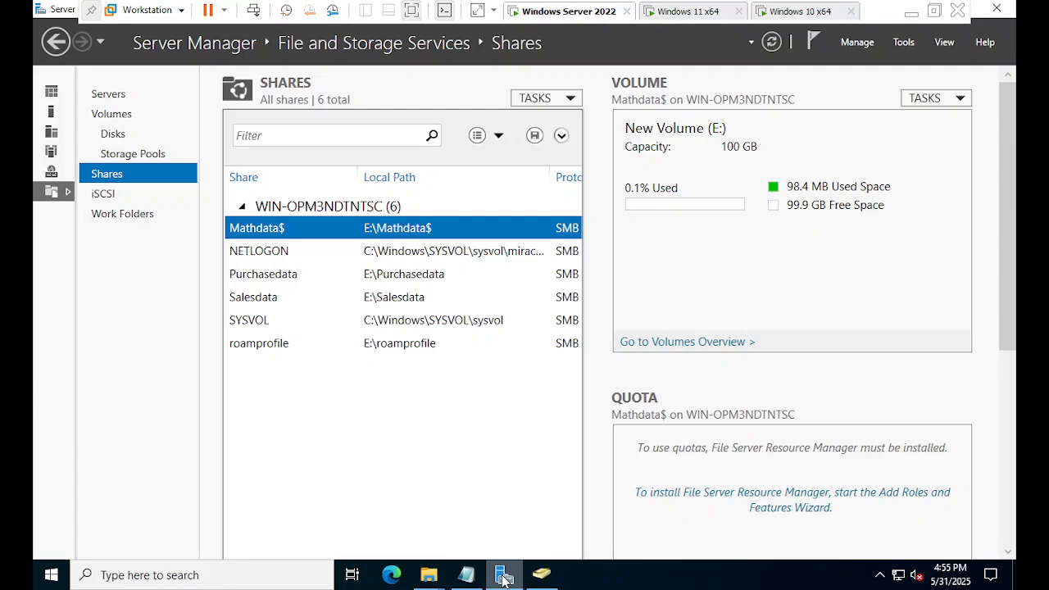
Open the domain user's Properties on the Profile tab and select the Profile path field.
{"action": "left_click", "coordinate": [541, 575]}
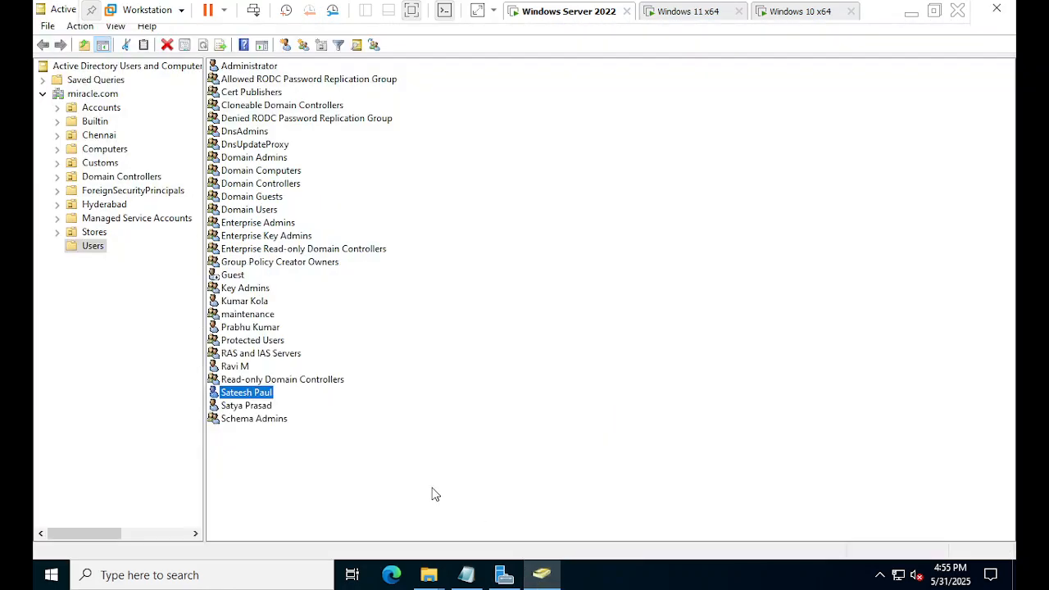
{"action": "left_click", "coordinate": [248, 408]}
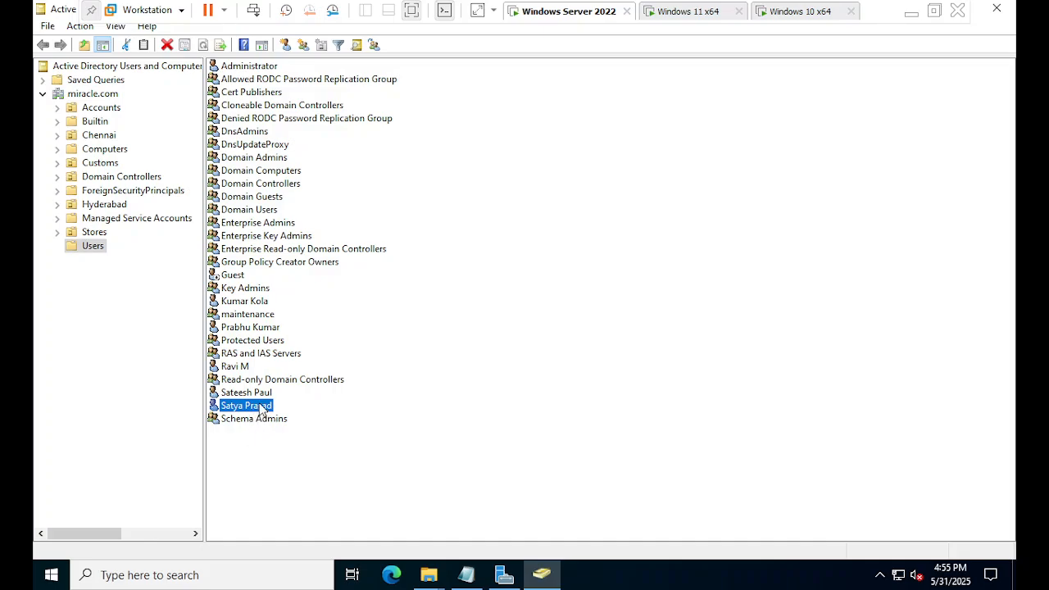
{"action": "right_click", "coordinate": [263, 409]}
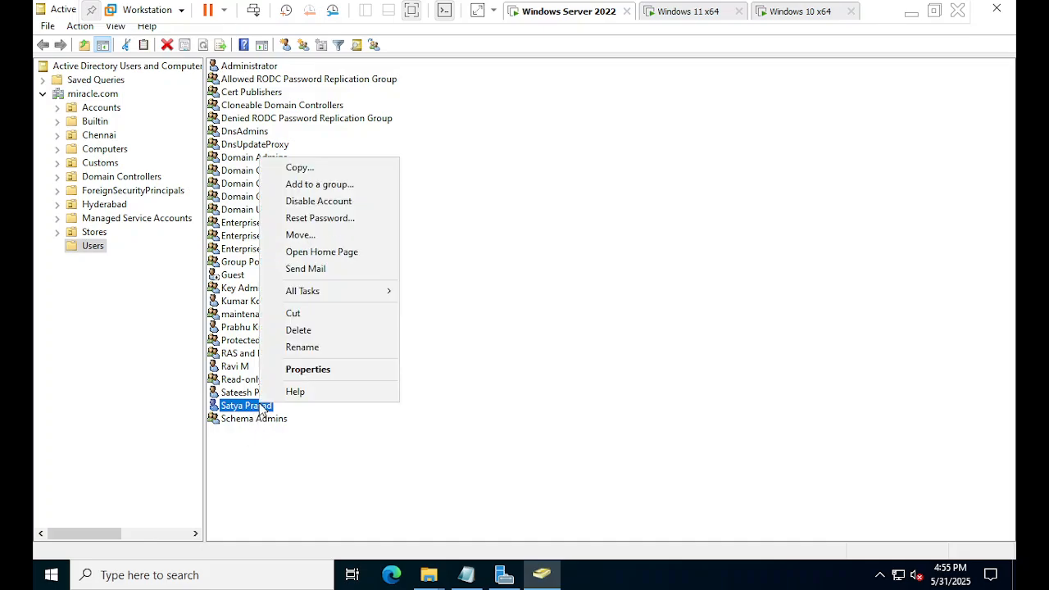
{"action": "left_click", "coordinate": [338, 376]}
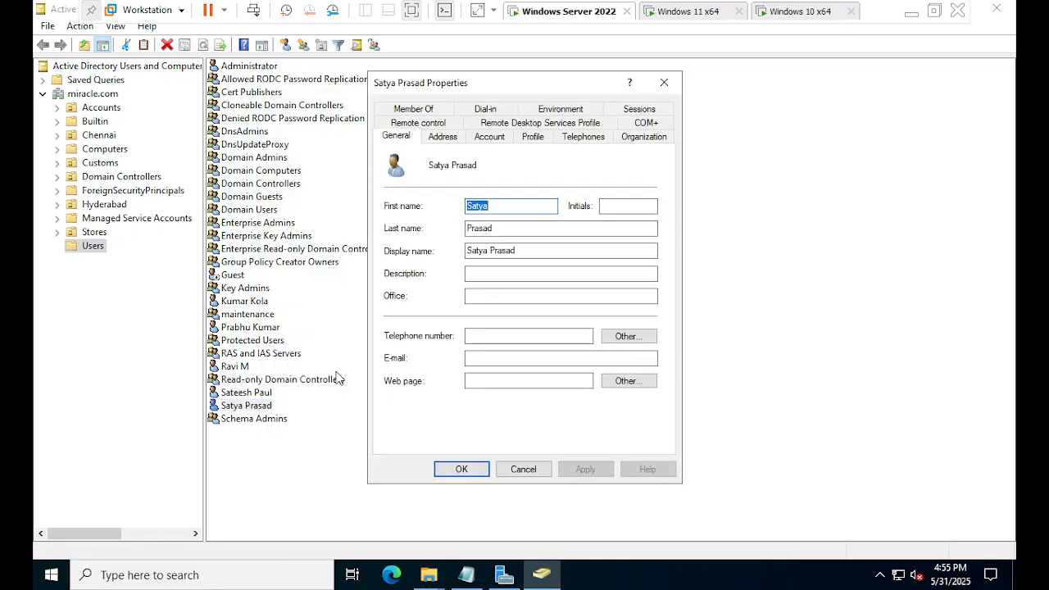
{"action": "left_click", "coordinate": [538, 145]}
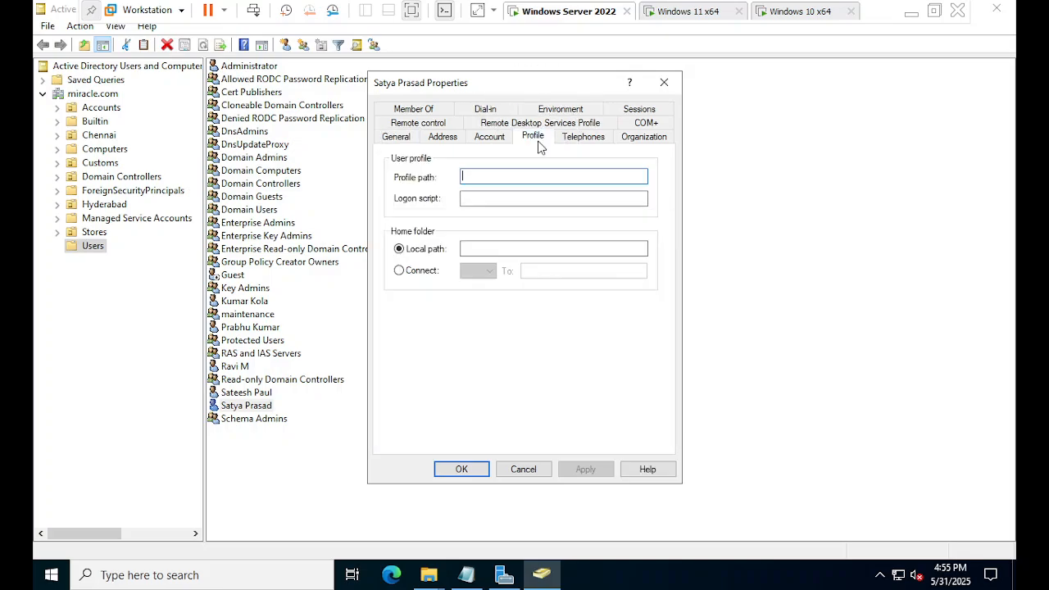
{"action": "left_click", "coordinate": [481, 181]}
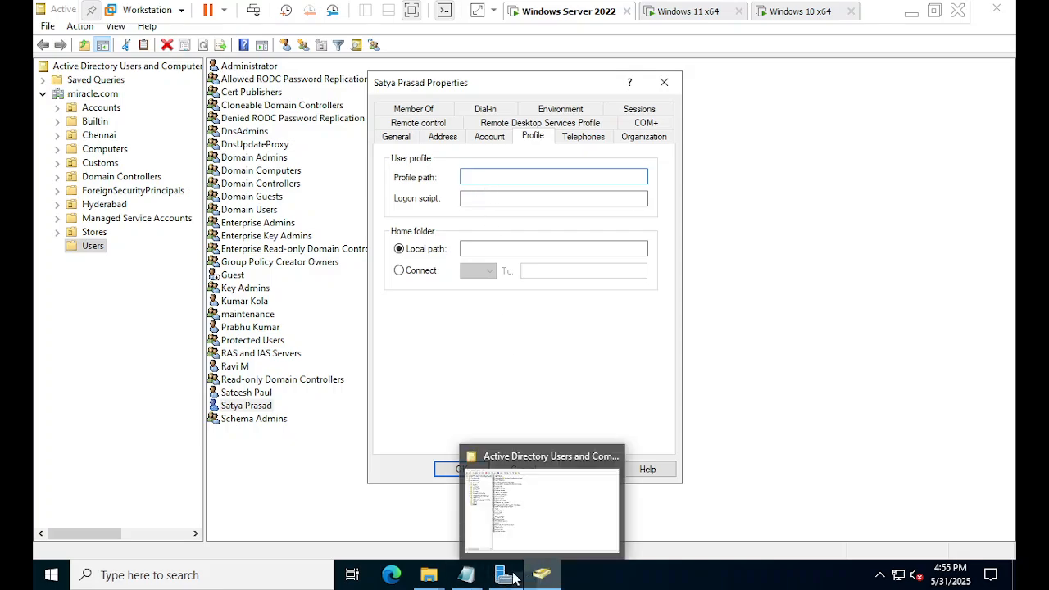
Copy the \\WIN-OPM3NDTNTSC\roamprofile network path into the user's Profile path and save it.
{"action": "left_click", "coordinate": [419, 577]}
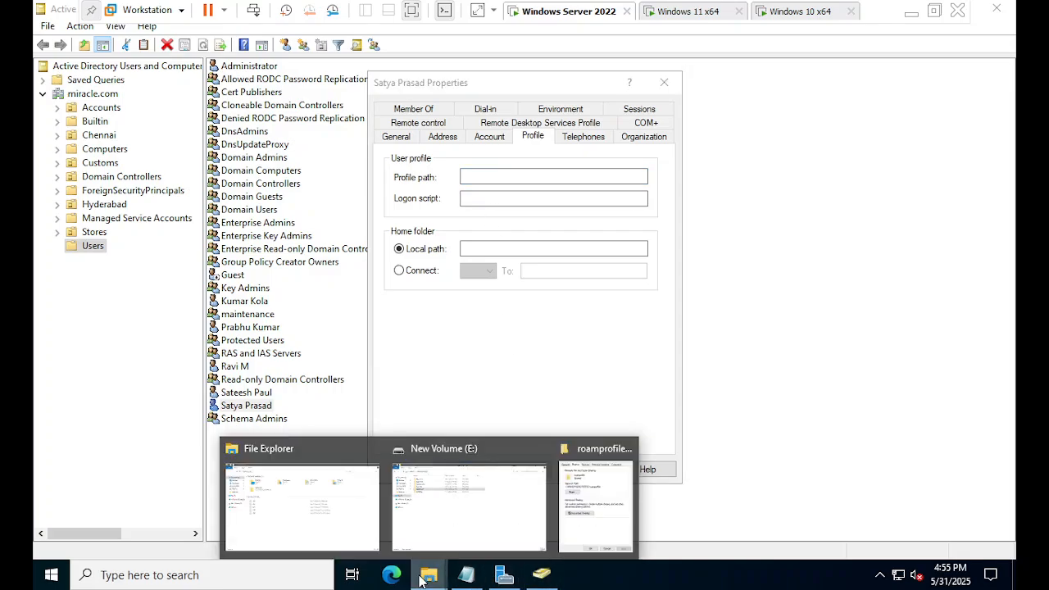
{"action": "left_click", "coordinate": [606, 506]}
{"action": "left_click_drag", "start_coordinate": [472, 294], "coordinate": [339, 295]}
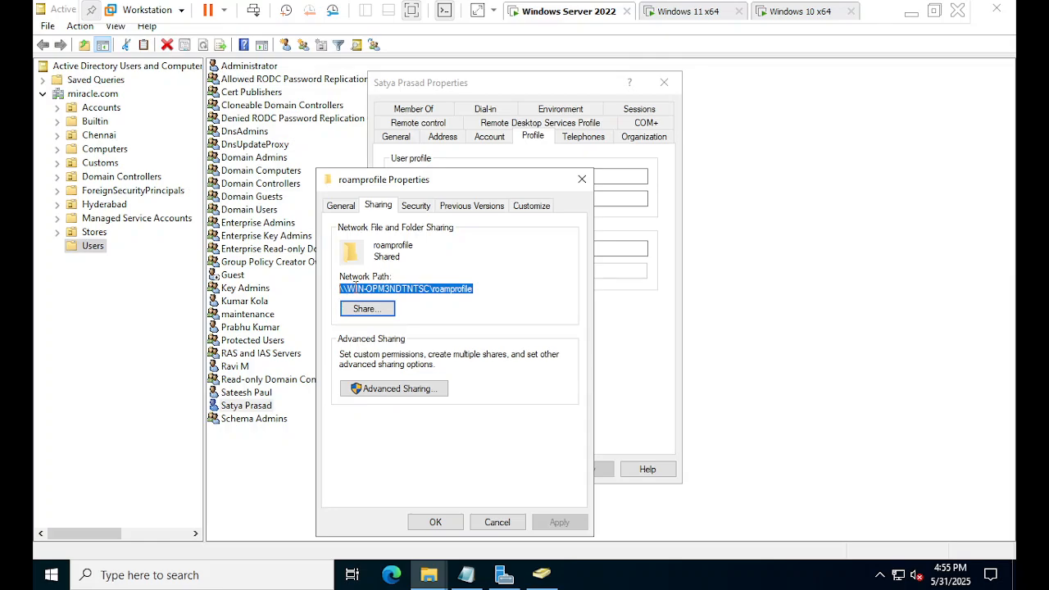
{"action": "right_click", "coordinate": [354, 287]}
{"action": "left_click", "coordinate": [400, 335]}
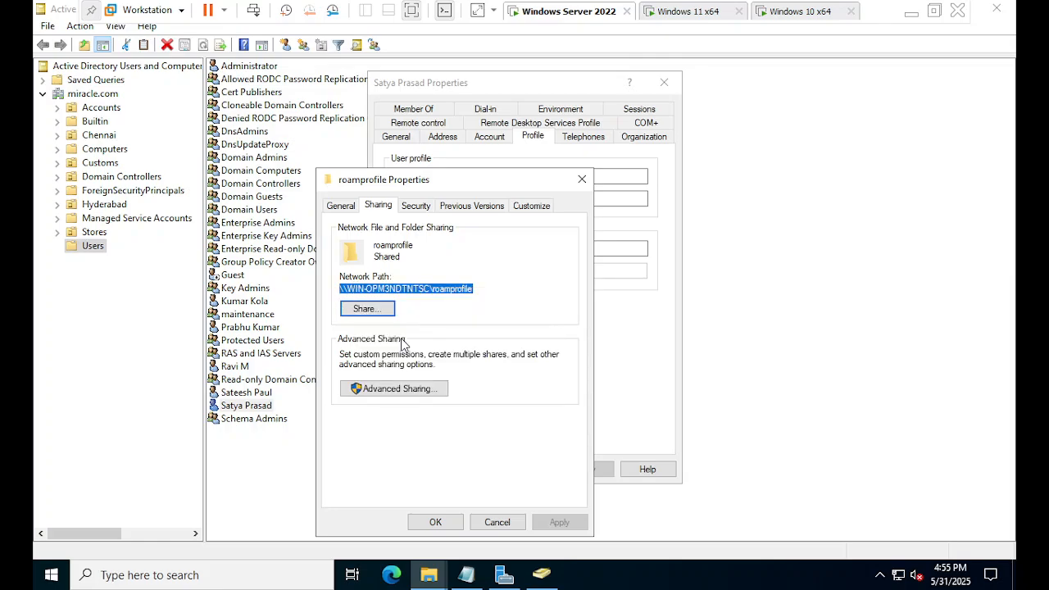
{"action": "left_click", "coordinate": [627, 176]}
{"action": "key", "text": "ctrl+v"}
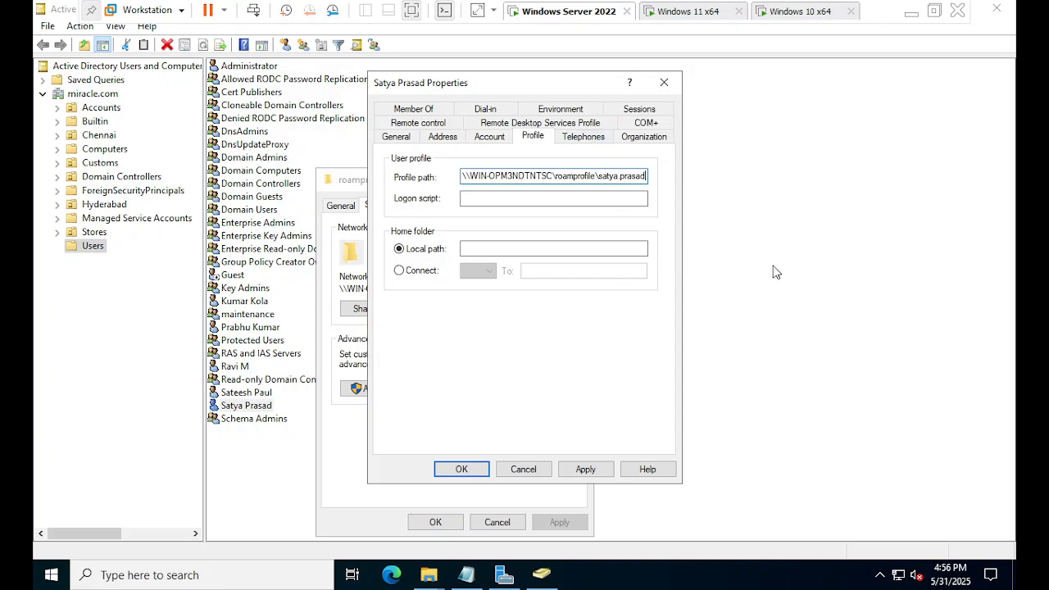
{"action": "left_click", "coordinate": [585, 469]}
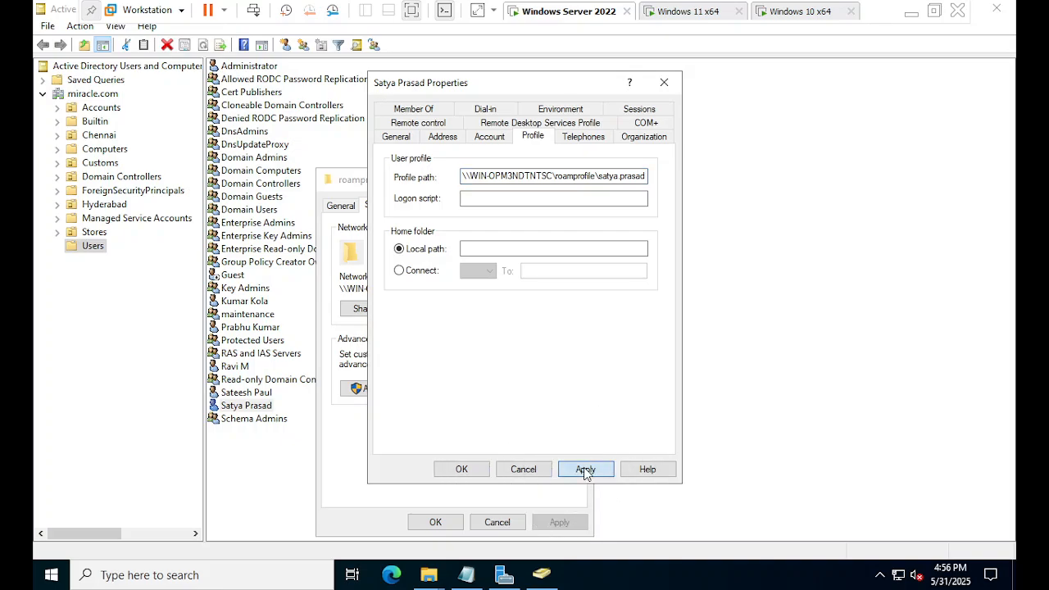
{"action": "left_click", "coordinate": [480, 469]}
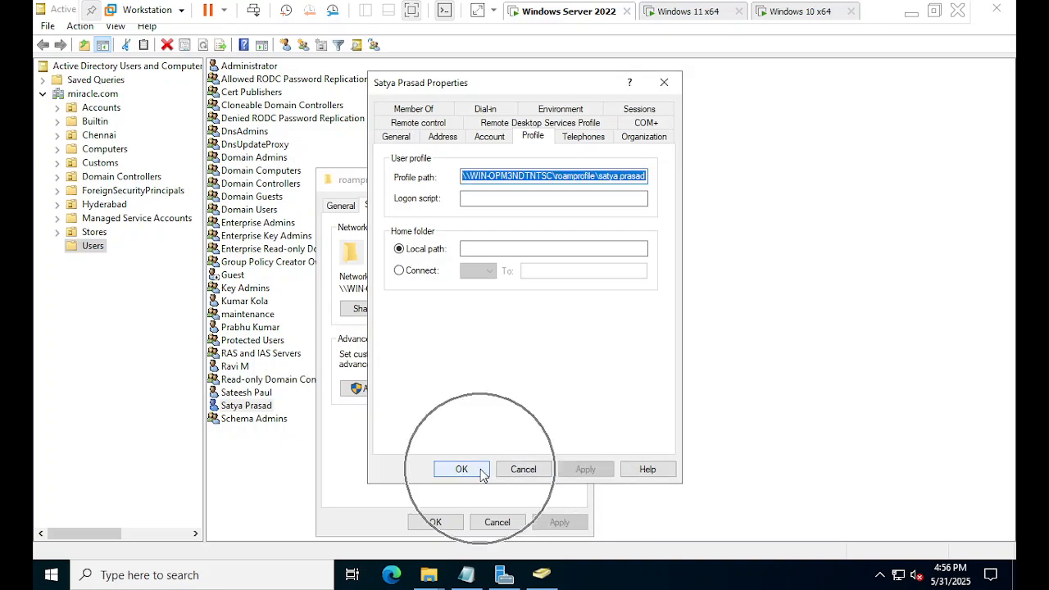
Close roamprofile Properties and sign in to Windows 10 as the roaming-profile domain user with their password.
{"action": "left_click", "coordinate": [435, 522]}
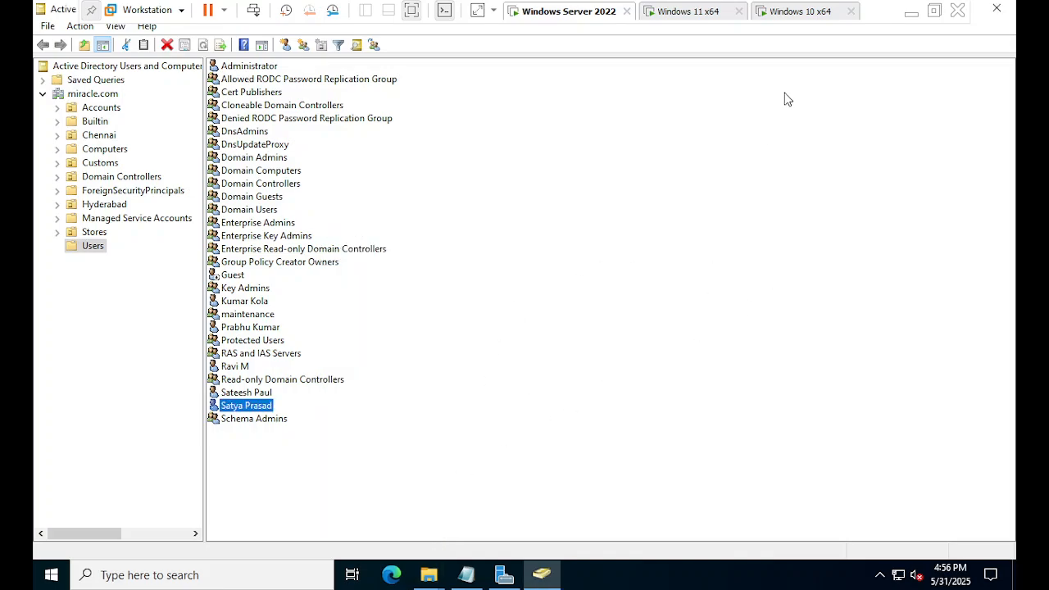
{"action": "left_click", "coordinate": [799, 11]}
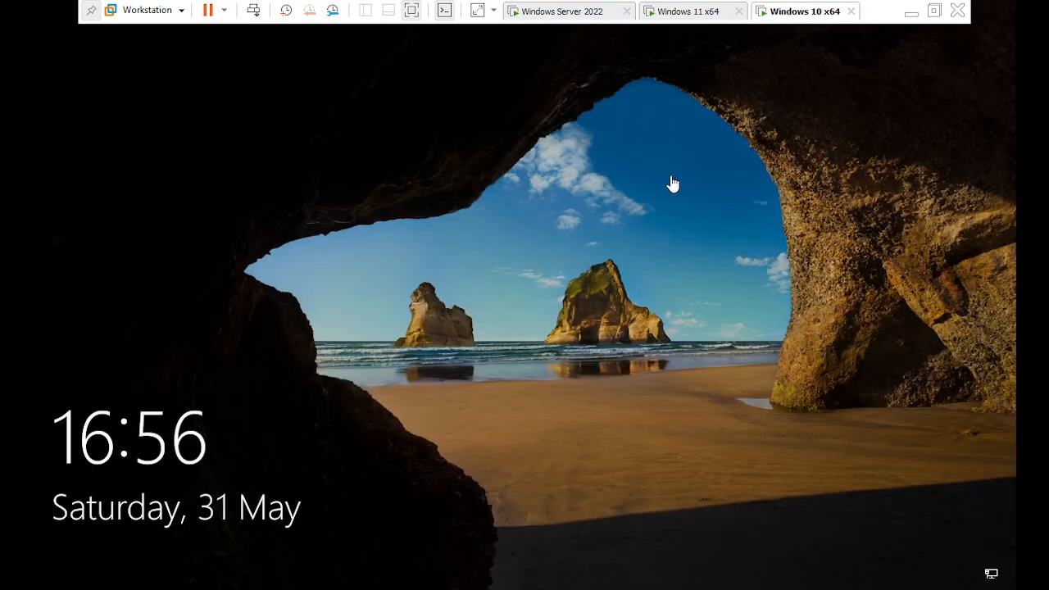
{"action": "left_click", "coordinate": [501, 347]}
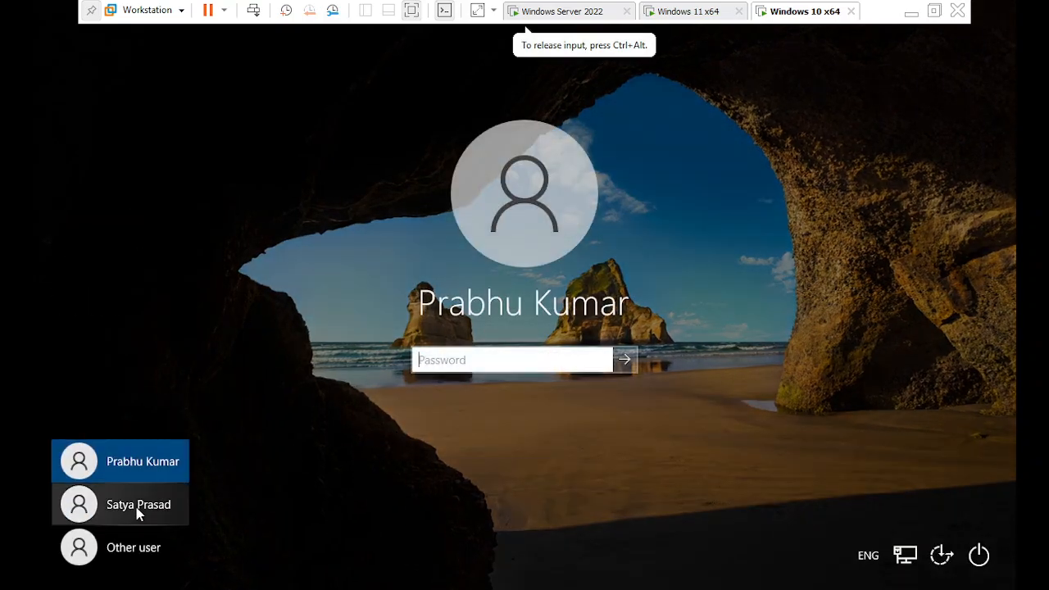
{"action": "left_click", "coordinate": [137, 507]}
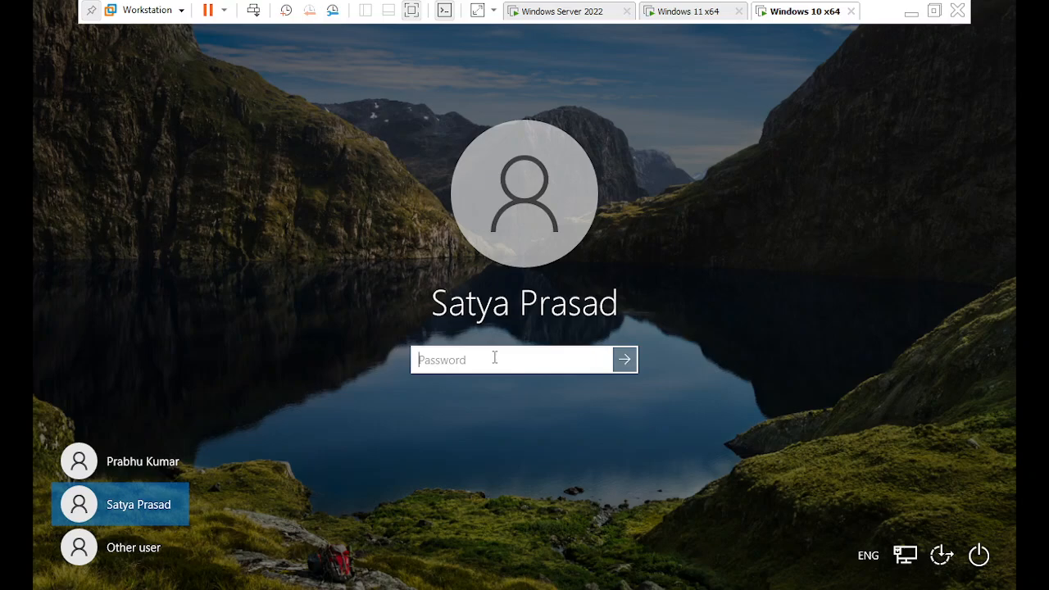
{"action": "type", "text": "•"}
{"action": "key", "text": "Return"}
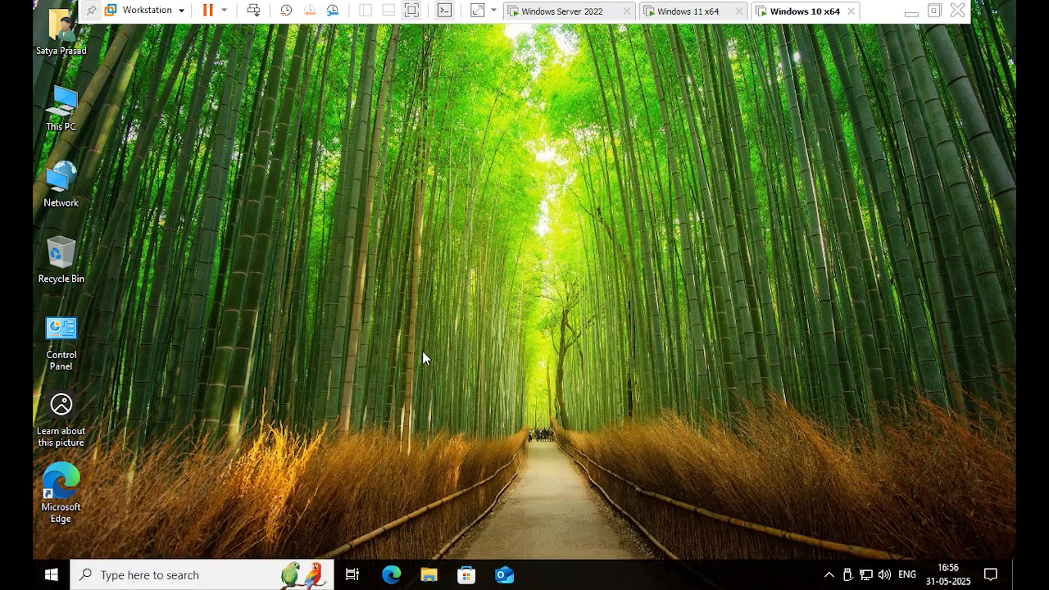
Check the stored profile's type and status in Control Panel's User Profiles, then cancel.
{"action": "left_click", "coordinate": [257, 578]}
{"action": "type", "text": "control"}
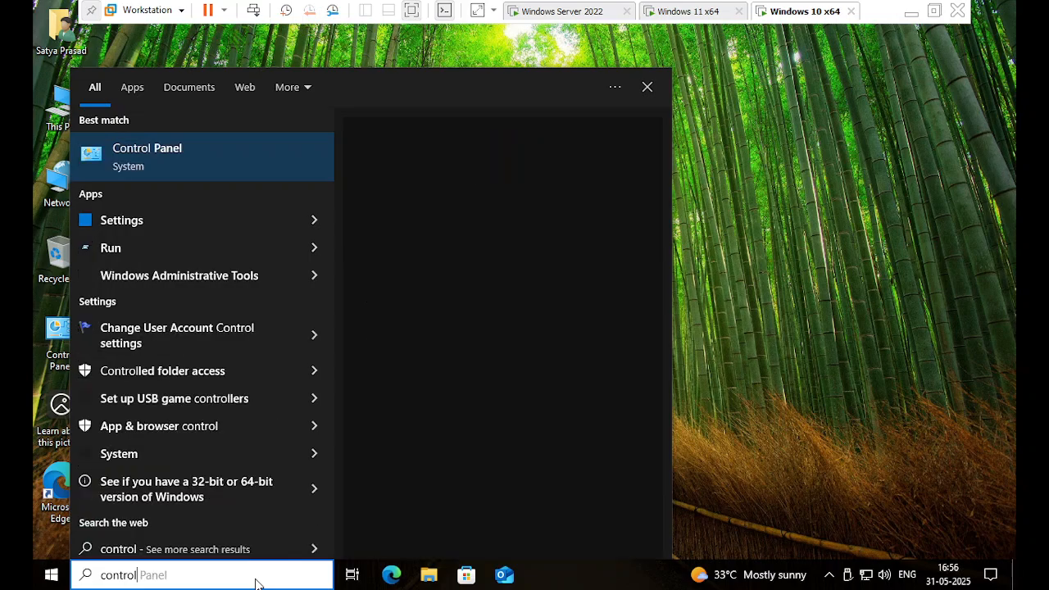
{"action": "key", "text": "Return"}
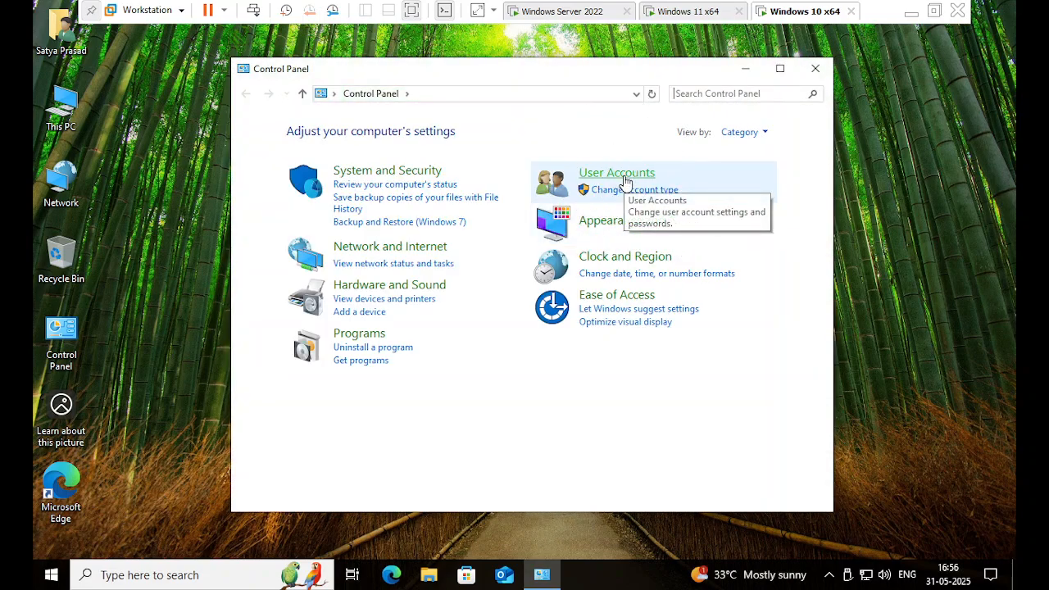
{"action": "left_click", "coordinate": [627, 180]}
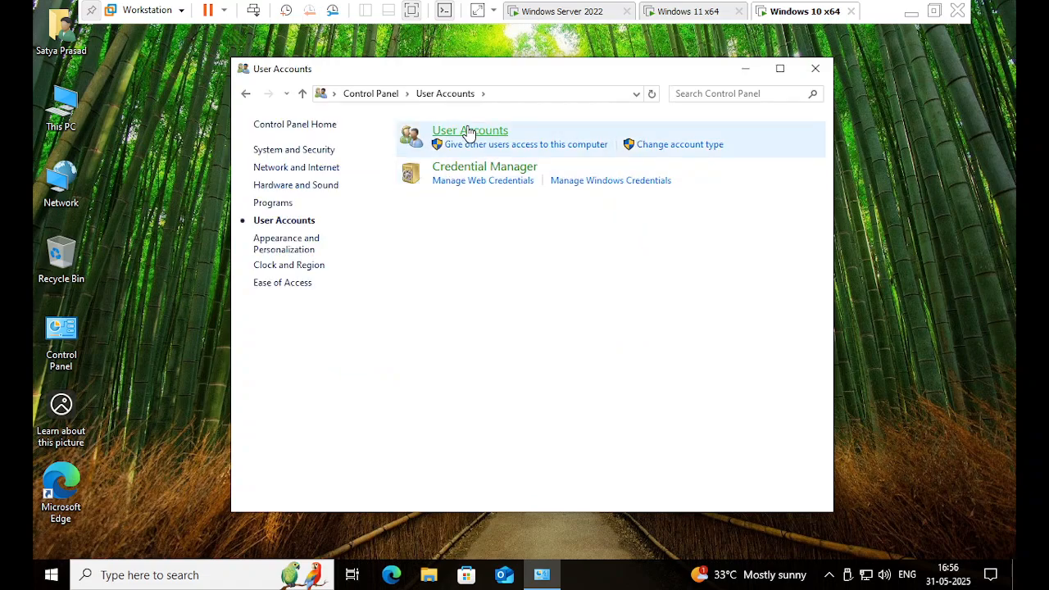
{"action": "left_click", "coordinate": [468, 129]}
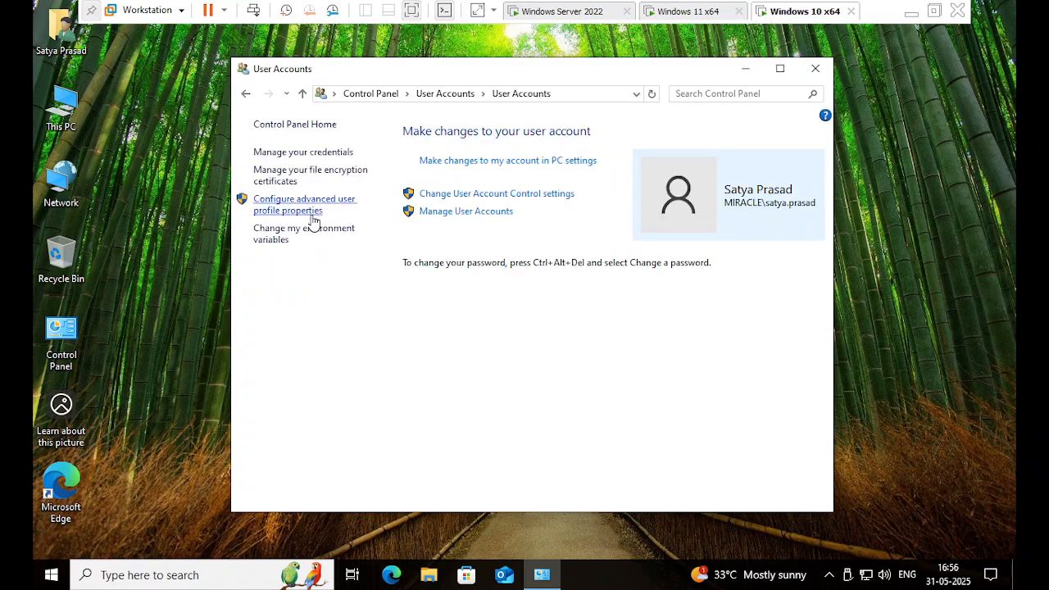
{"action": "left_click", "coordinate": [310, 214]}
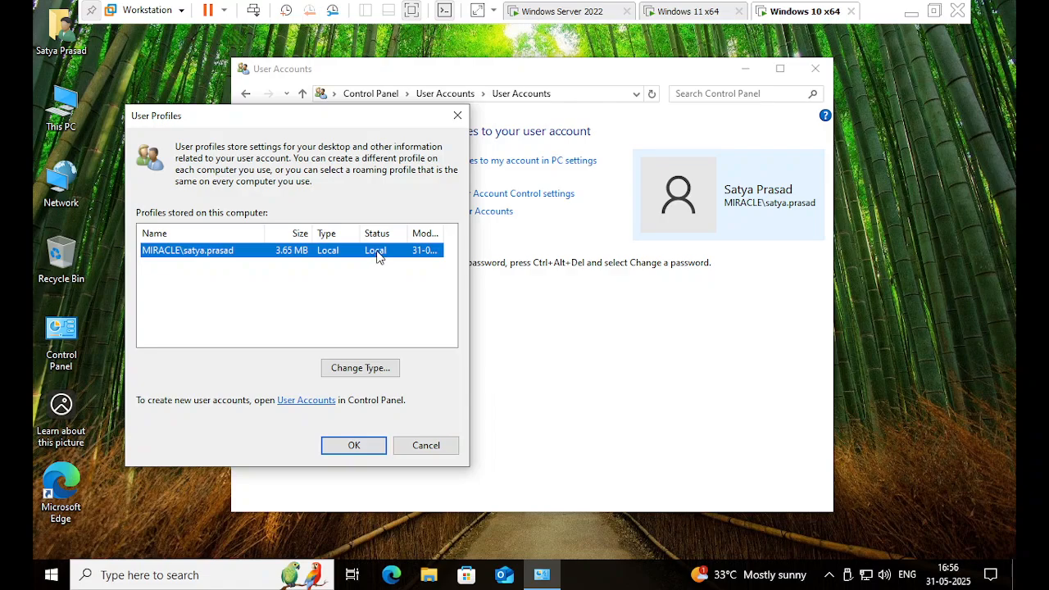
{"action": "left_click", "coordinate": [378, 255]}
{"action": "left_click", "coordinate": [425, 443]}
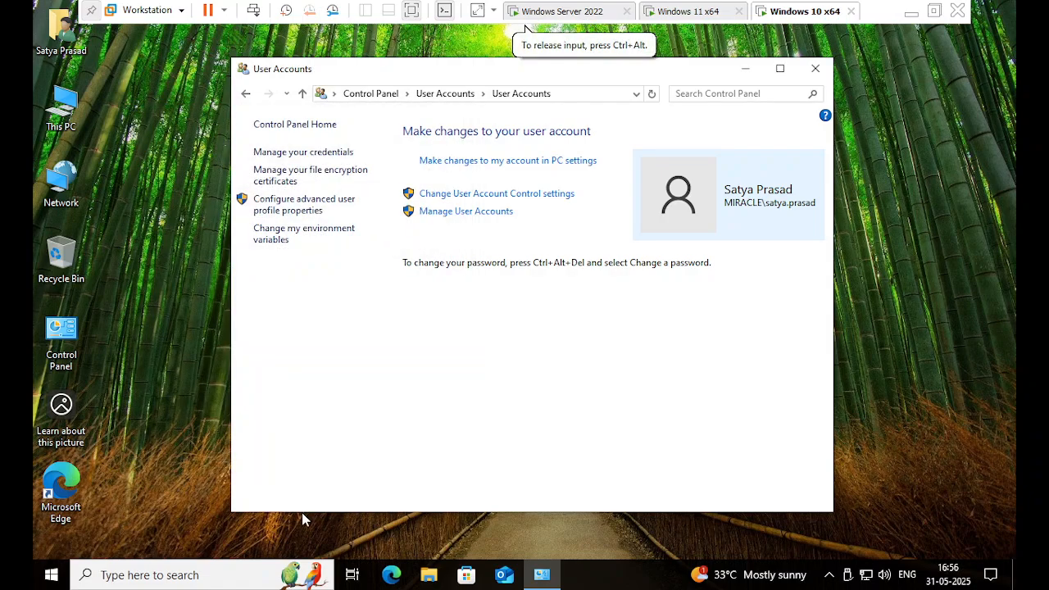
Sign the current domain user out of Windows 10 from the Start menu.
{"action": "left_click", "coordinate": [53, 575]}
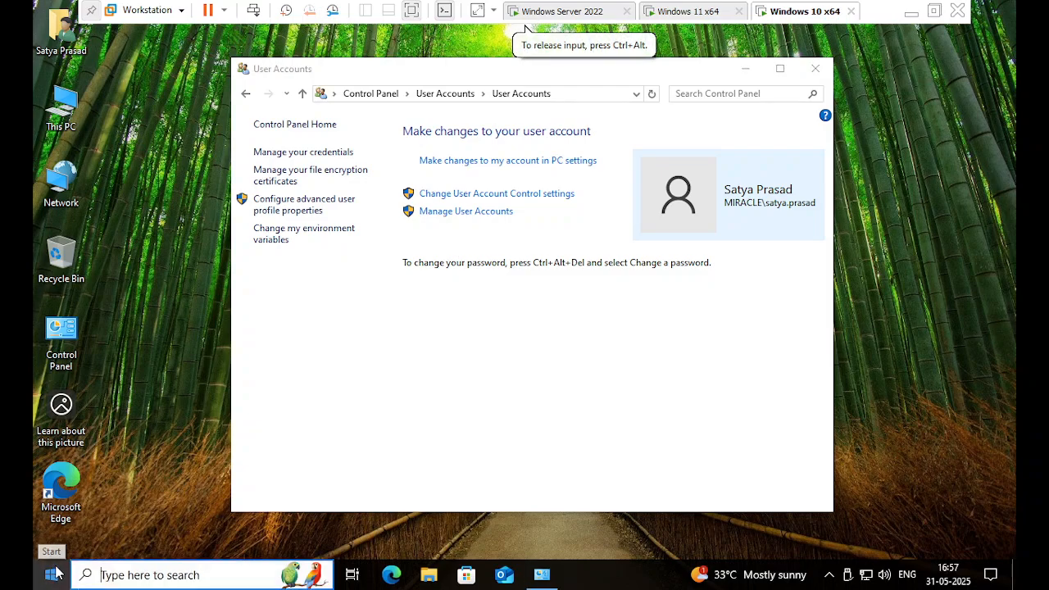
{"action": "left_click", "coordinate": [53, 575]}
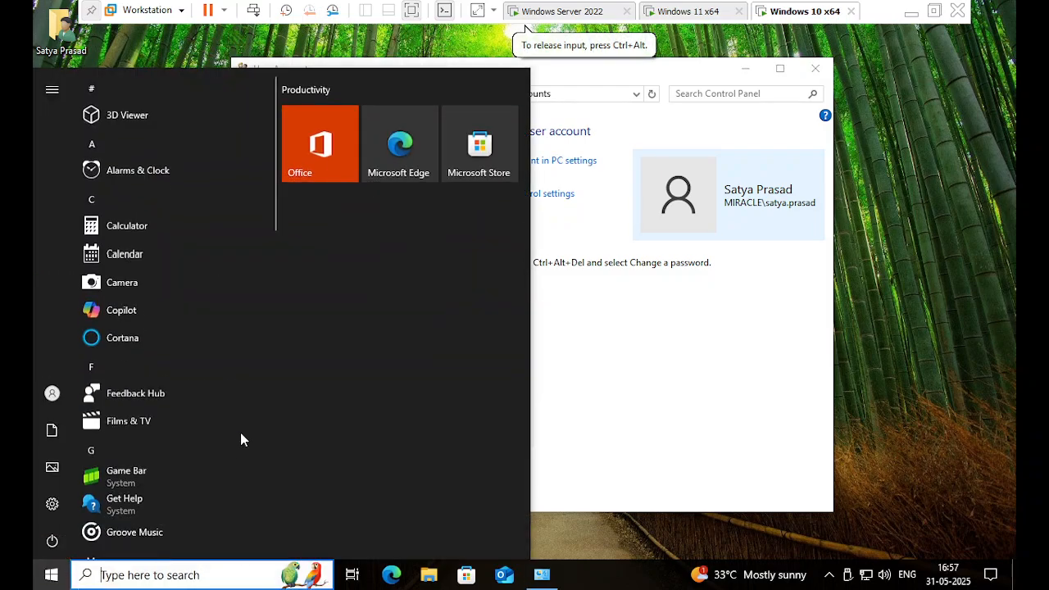
{"action": "left_click", "coordinate": [52, 394]}
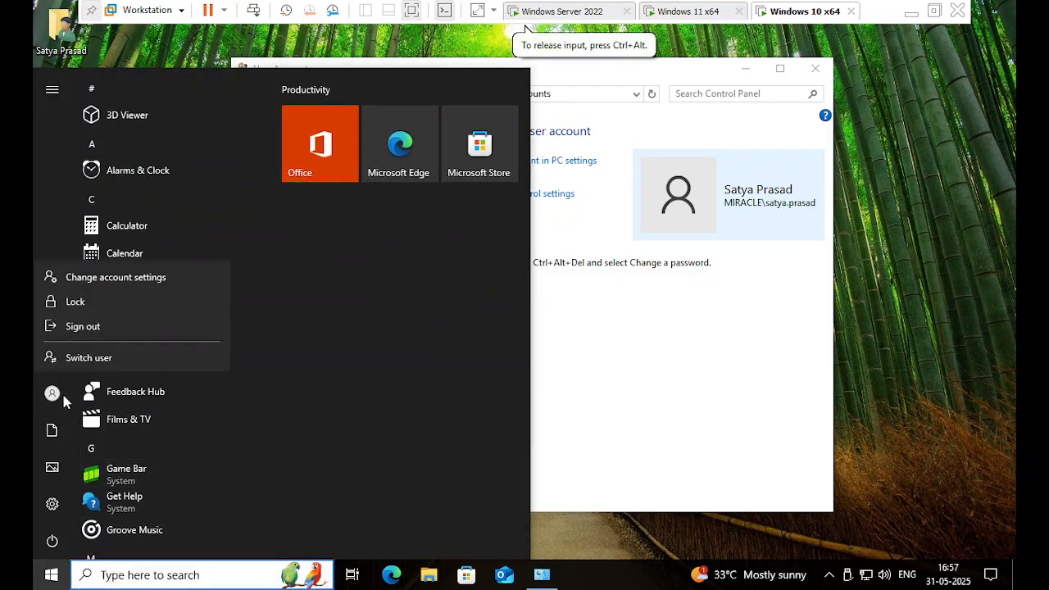
{"action": "left_click", "coordinate": [117, 327]}
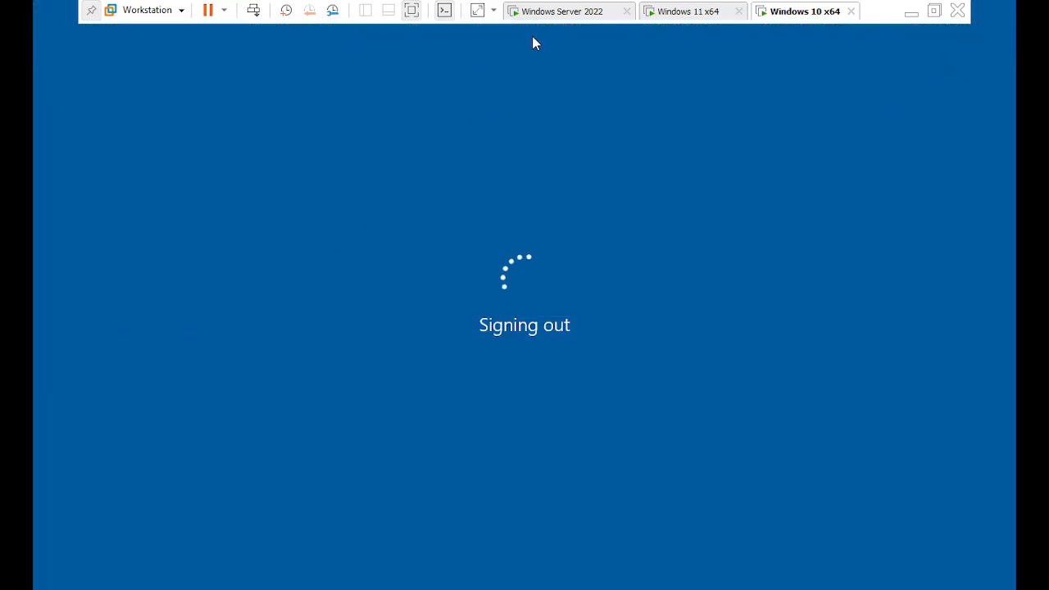
{"action": "left_click", "coordinate": [552, 11]}
Open New Volume (E:) > roamprofile on the server to confirm it's empty, then return to Windows 10.
{"action": "left_click", "coordinate": [542, 573]}
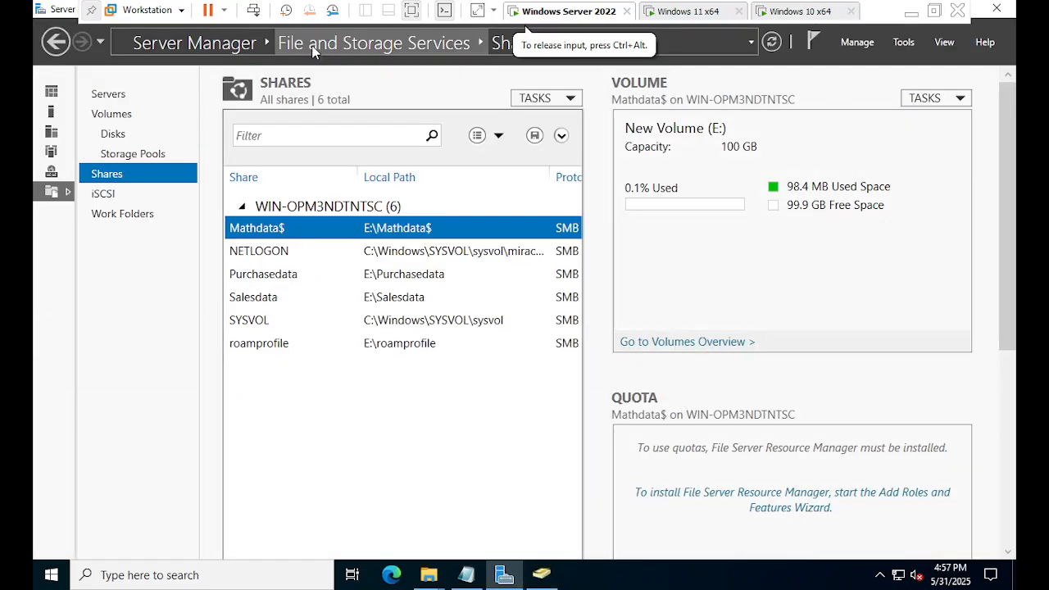
{"action": "left_click", "coordinate": [976, 10]}
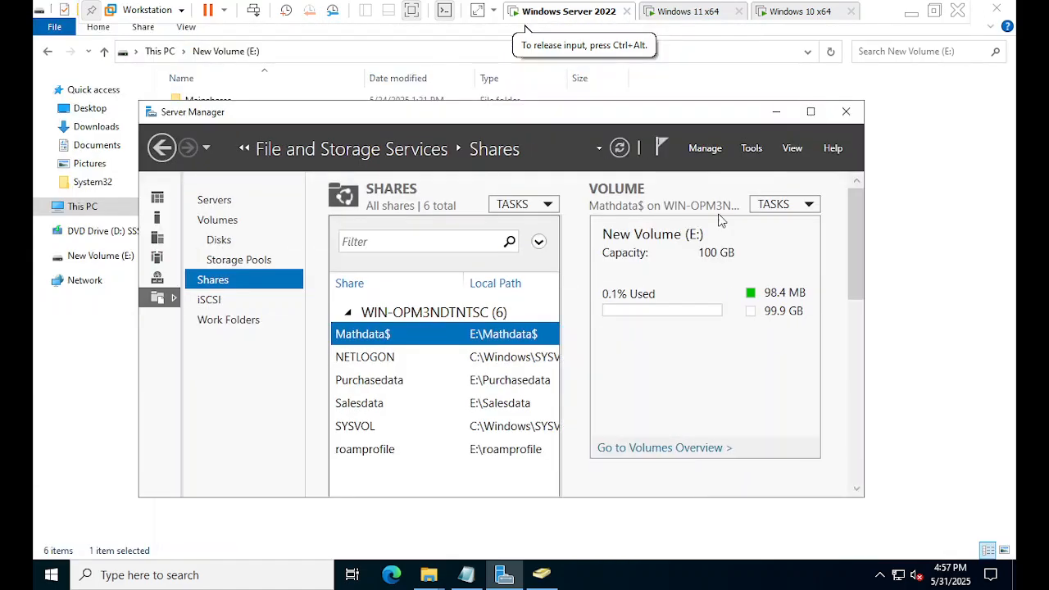
{"action": "mouse_move", "coordinate": [429, 574]}
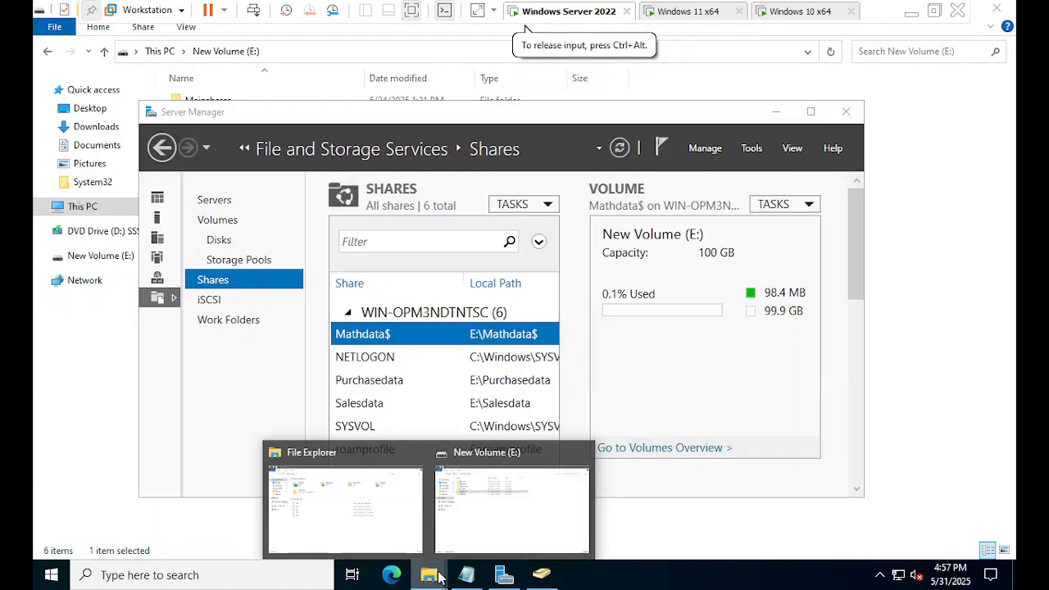
{"action": "left_click", "coordinate": [407, 531]}
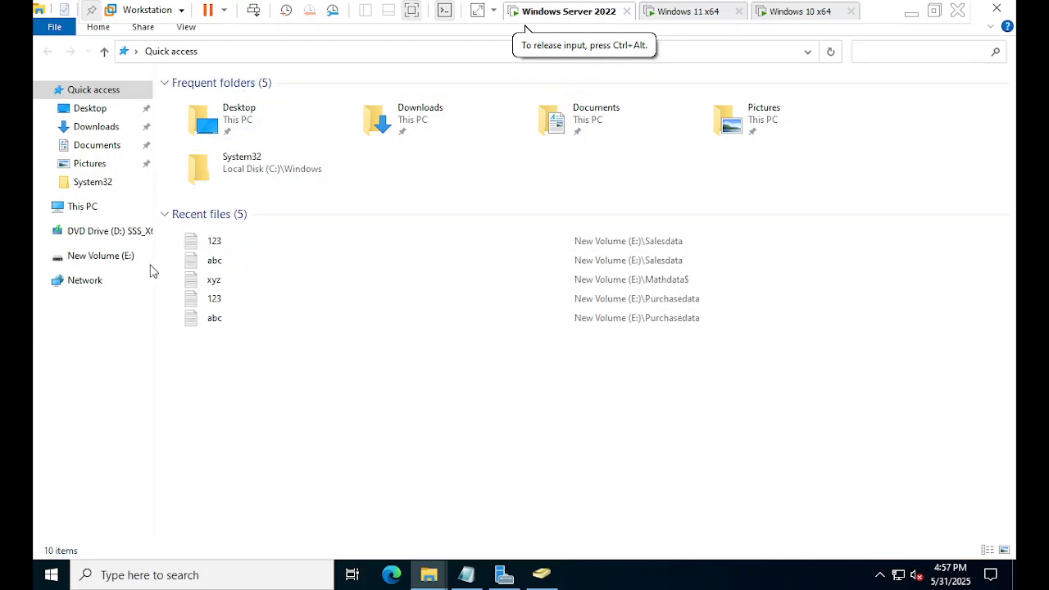
{"action": "left_click", "coordinate": [123, 260]}
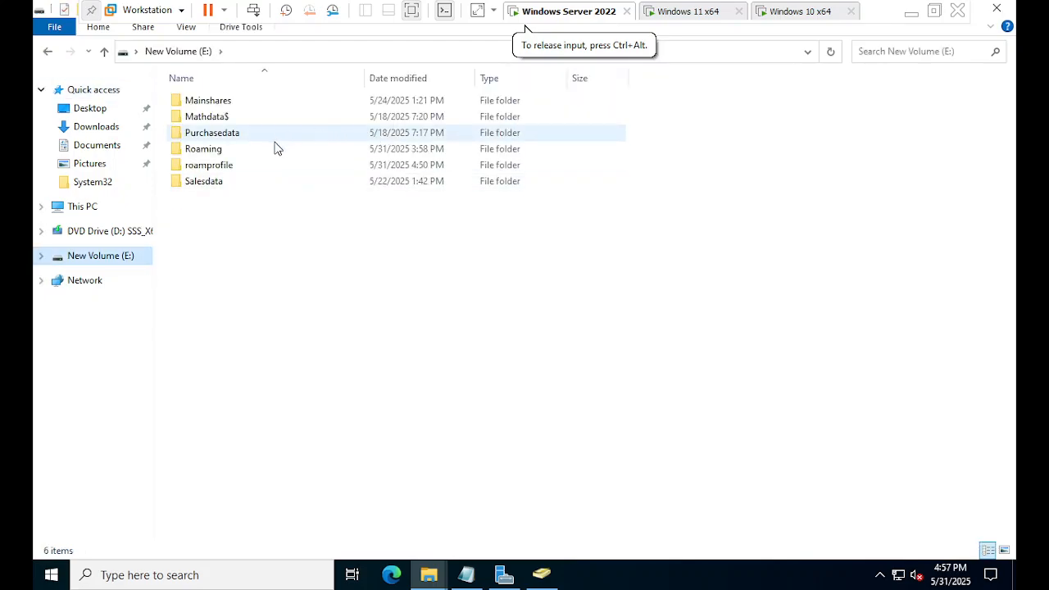
{"action": "double_click", "coordinate": [243, 166]}
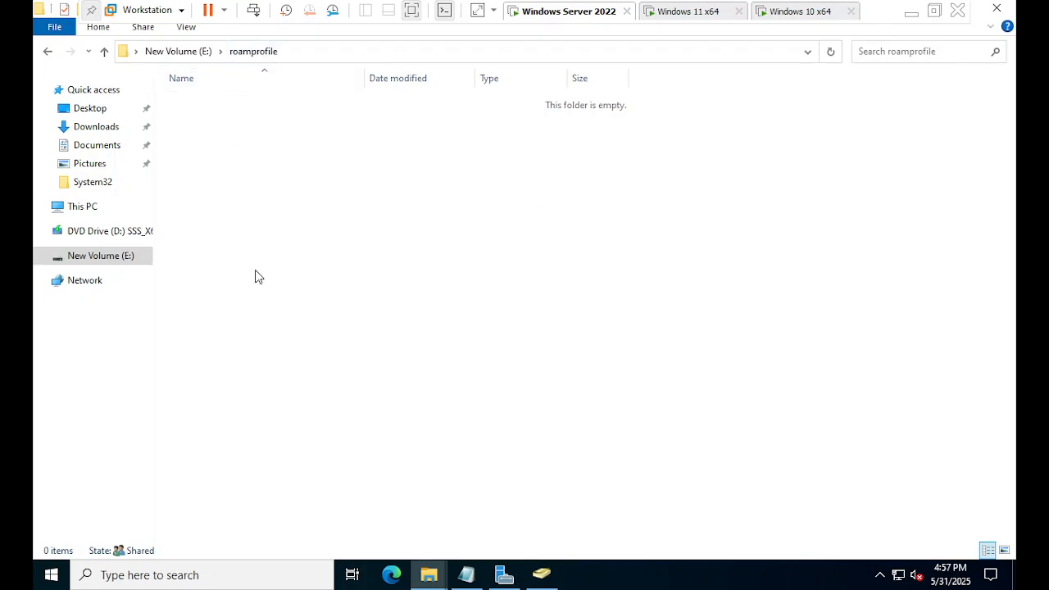
{"action": "left_click", "coordinate": [791, 12]}
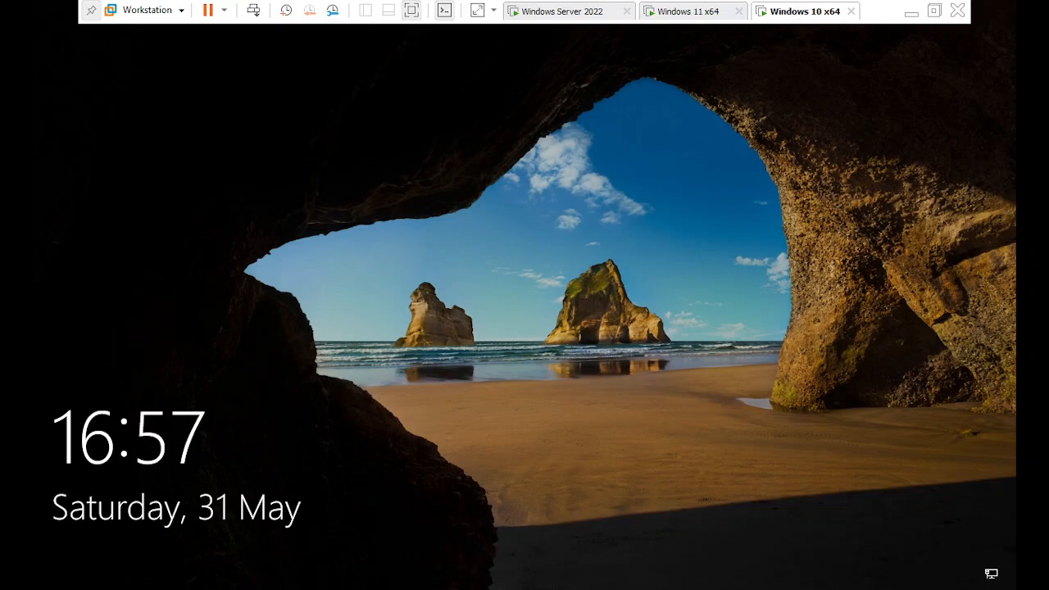
Sign back in to Windows 10 as the roaming-profile user with their password.
{"action": "left_click", "coordinate": [438, 396]}
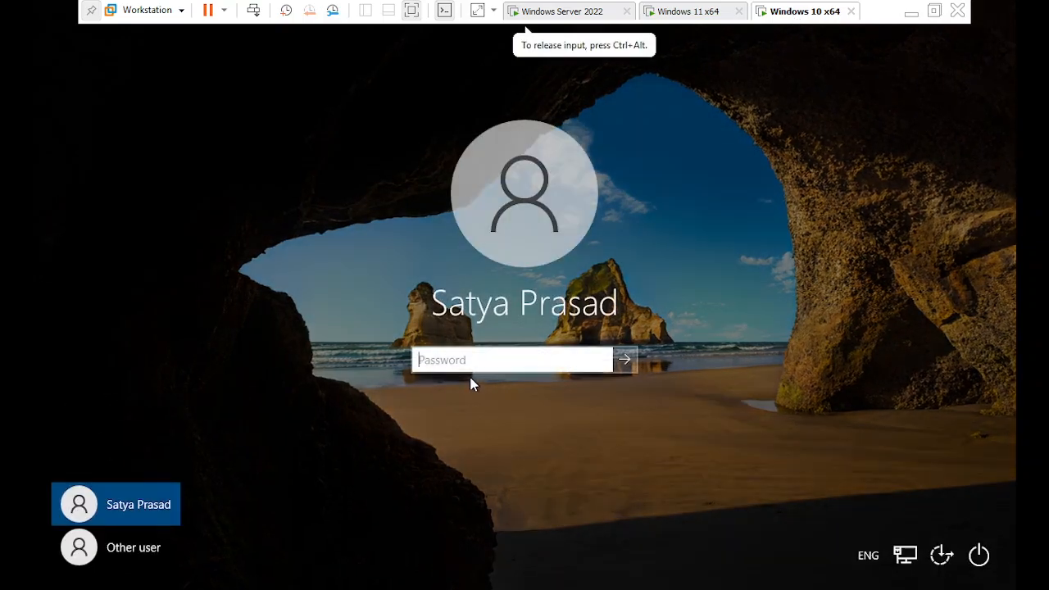
{"action": "type", "text": "••••••"}
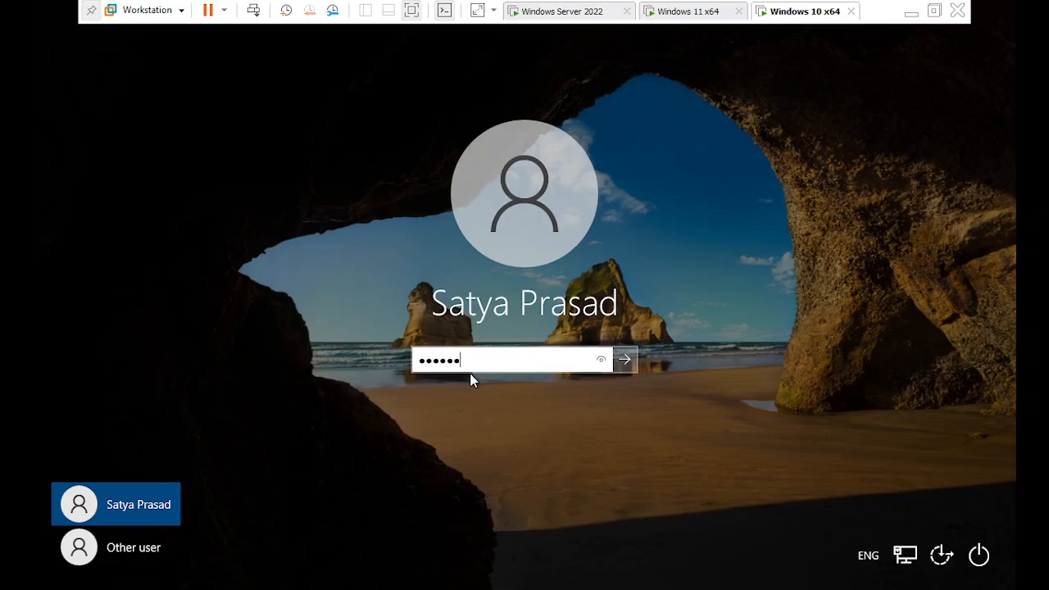
{"action": "type", "text": "•"}
{"action": "key", "text": "Return"}
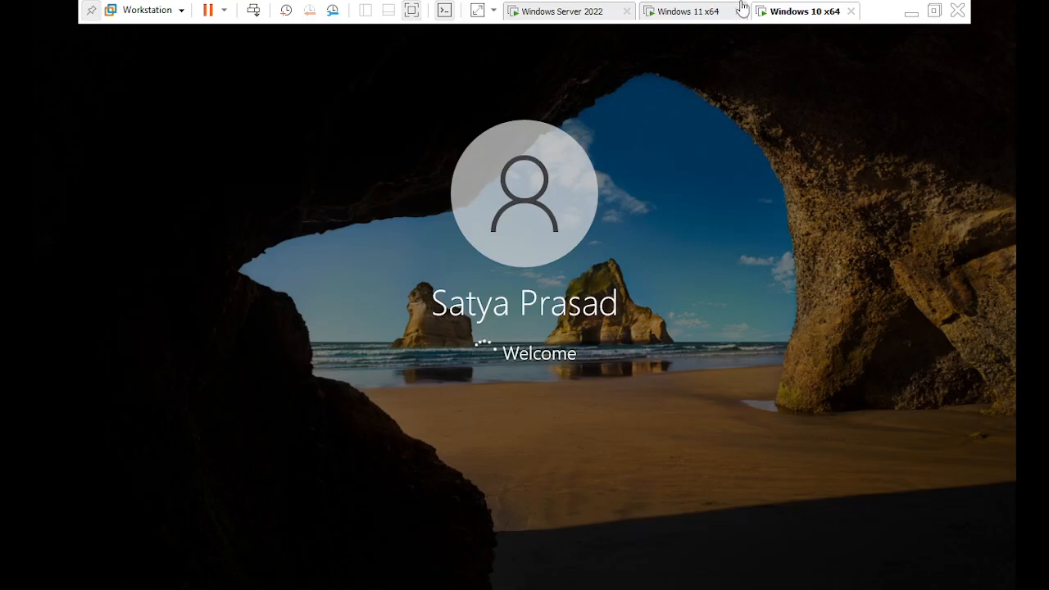
Watch the server's roamprofile share until the user's .V6 profile folder appears, ending on the Windows 10 desktop.
{"action": "left_click", "coordinate": [573, 12]}
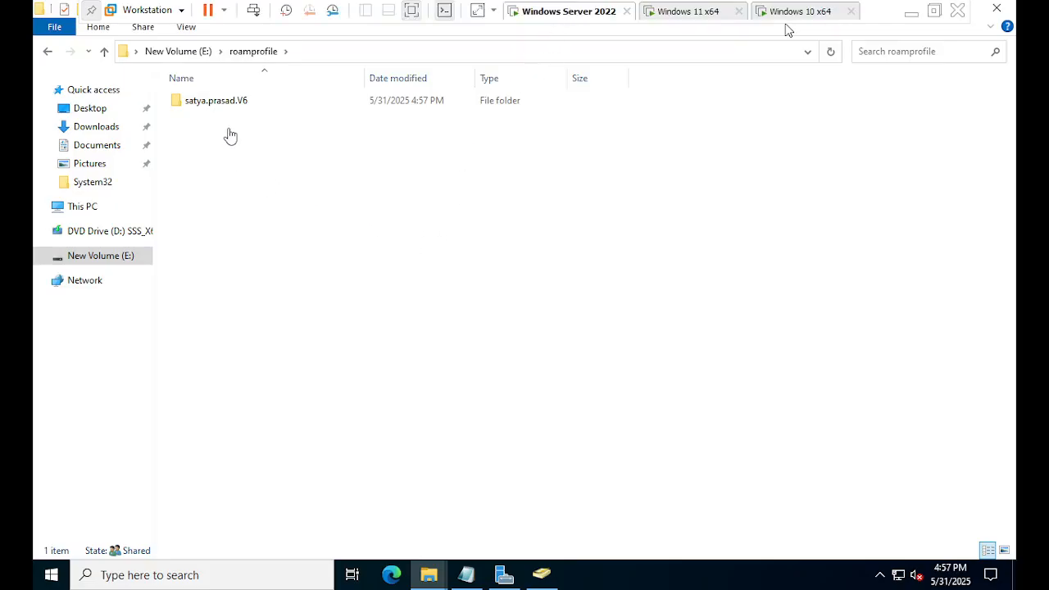
{"action": "left_click", "coordinate": [790, 13]}
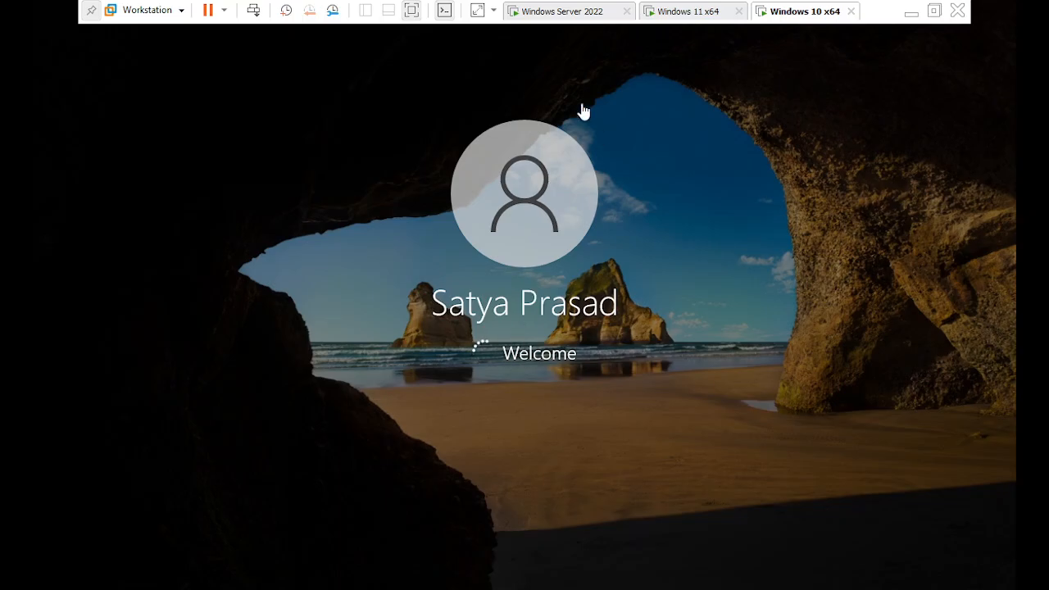
{"action": "left_click", "coordinate": [573, 14]}
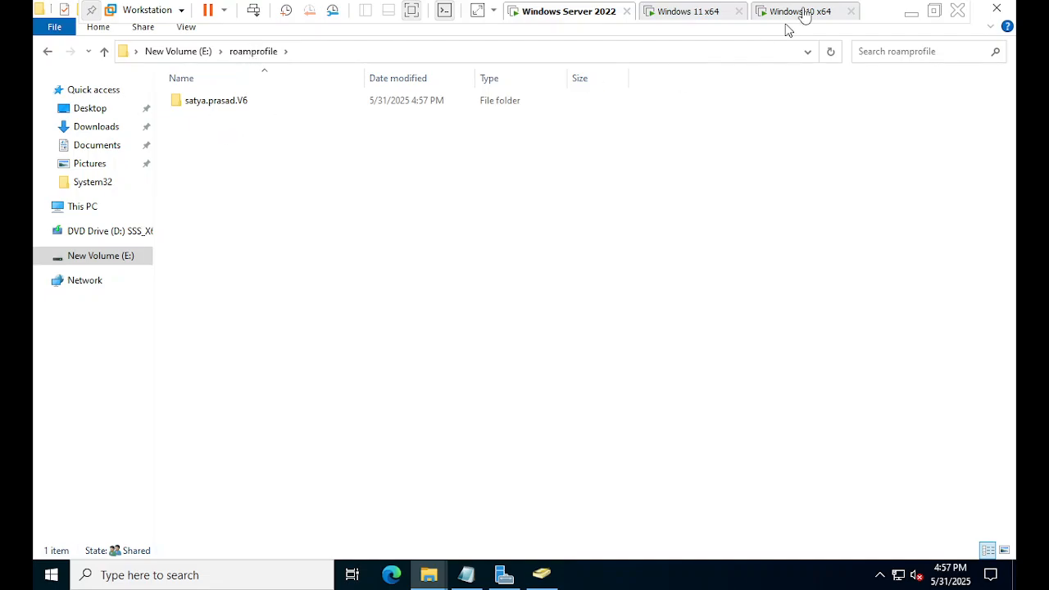
{"action": "left_click", "coordinate": [801, 12]}
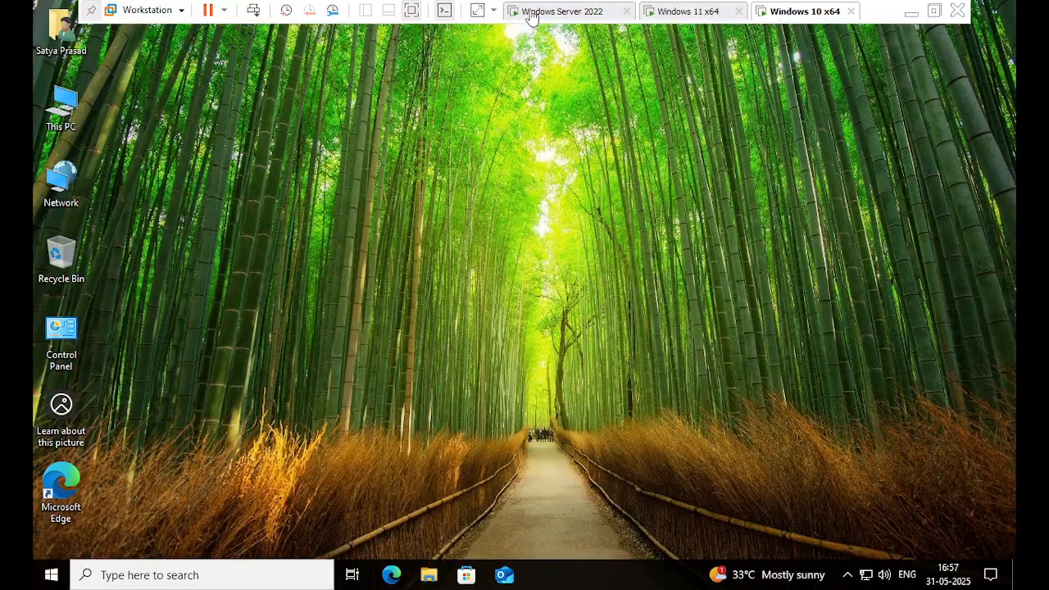
{"action": "left_click", "coordinate": [562, 12]}
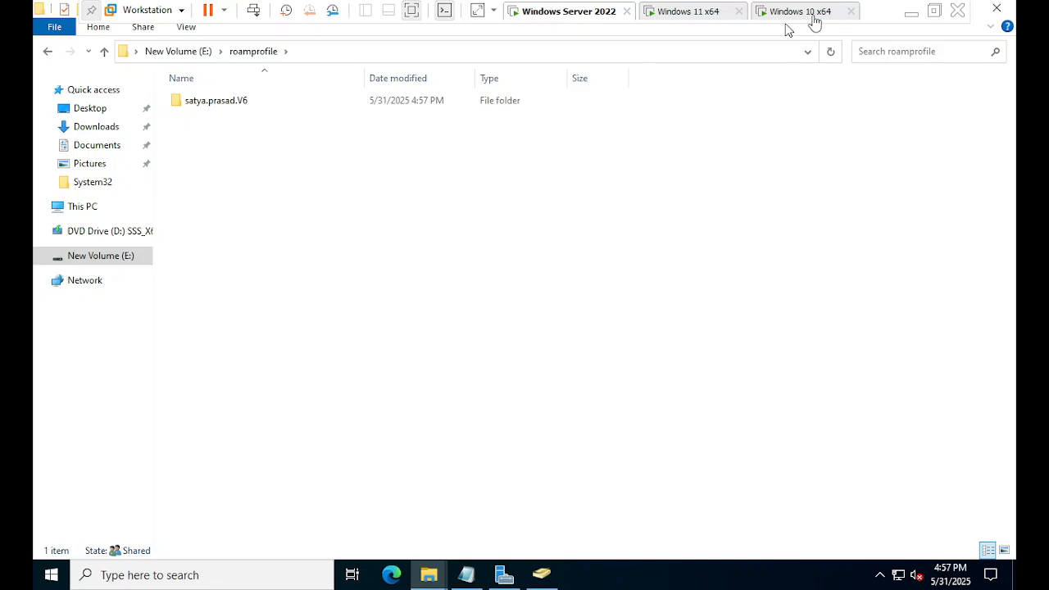
{"action": "left_click", "coordinate": [813, 13]}
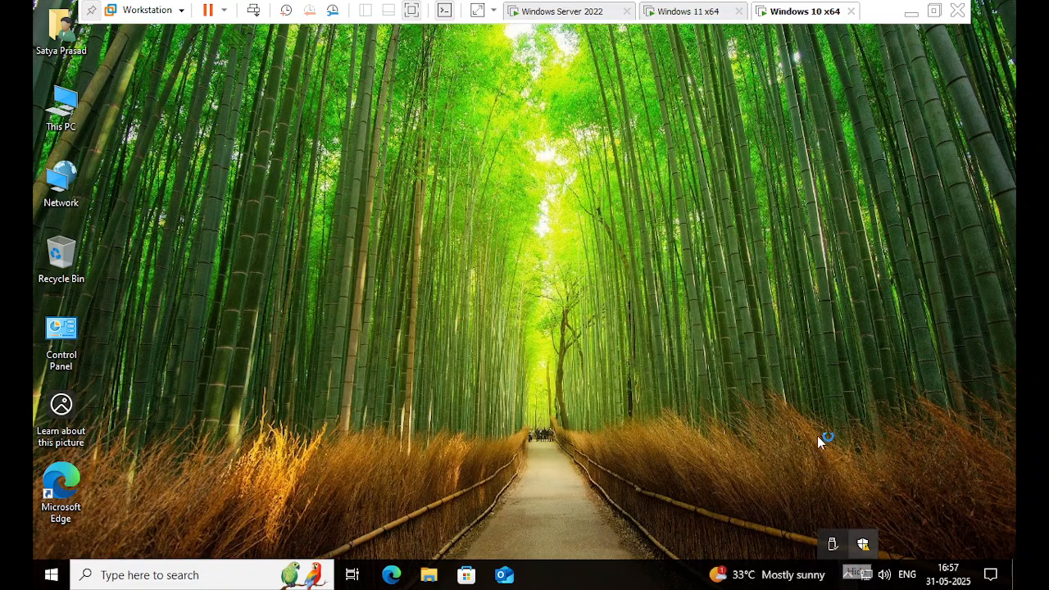
{"action": "left_click", "coordinate": [241, 568]}
{"action": "type", "text": "con"}
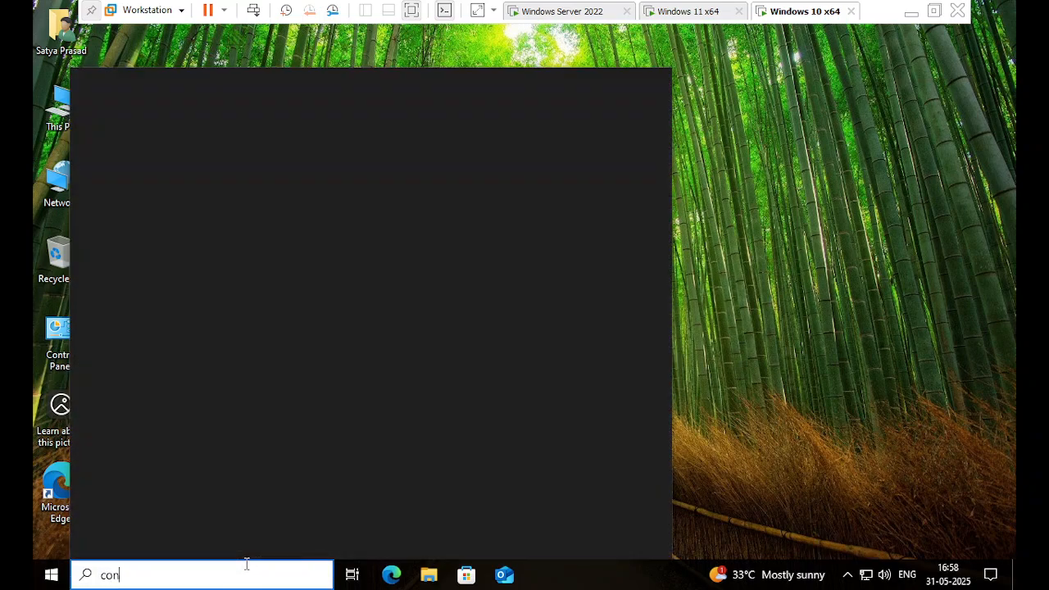
{"action": "type", "text": "trol"}
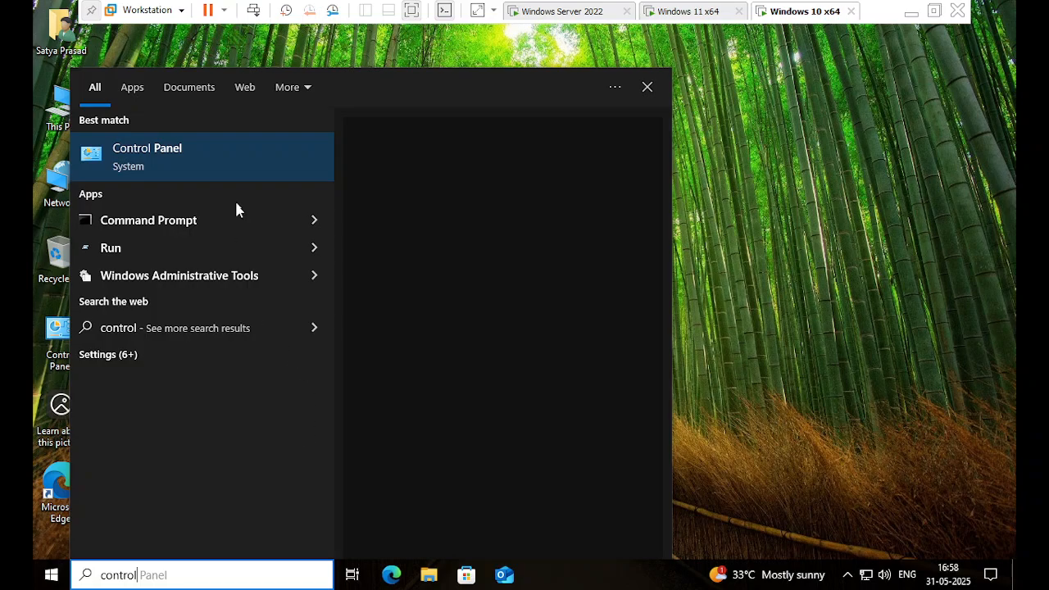
{"action": "left_click", "coordinate": [253, 168]}
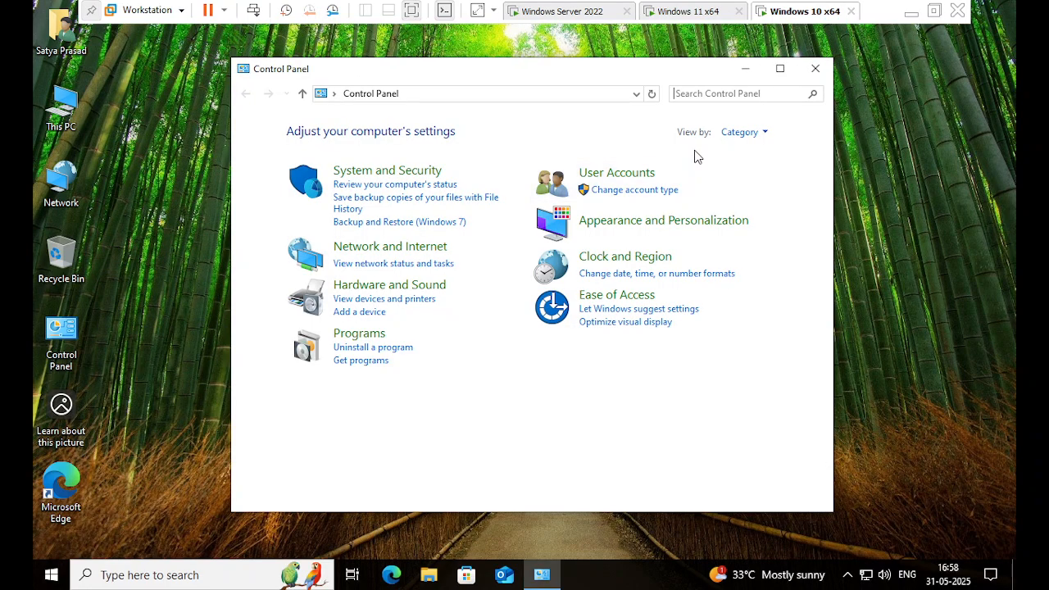
{"action": "left_click", "coordinate": [616, 173]}
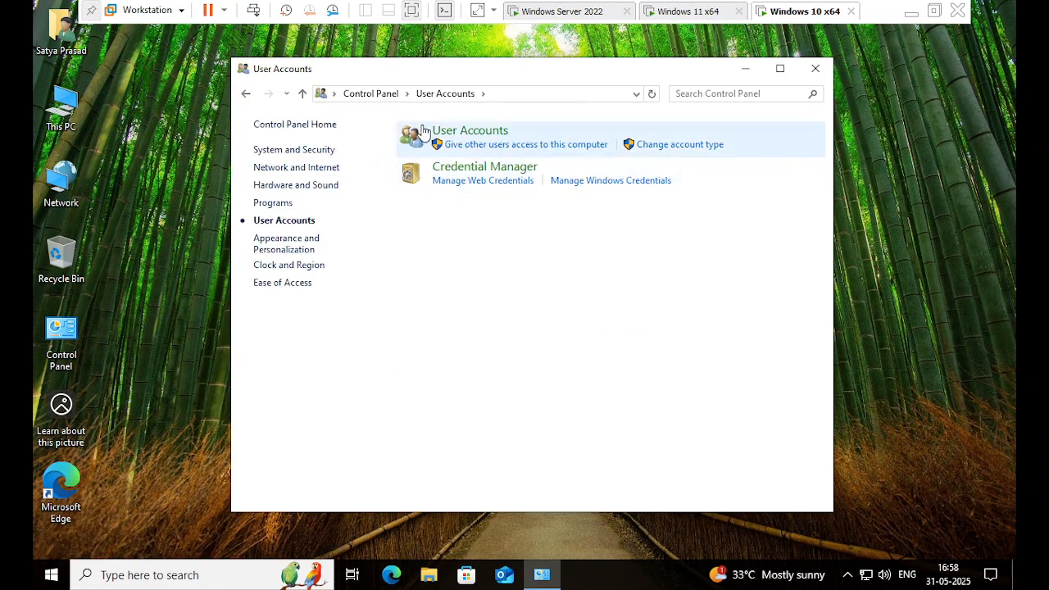
{"action": "left_click", "coordinate": [448, 134]}
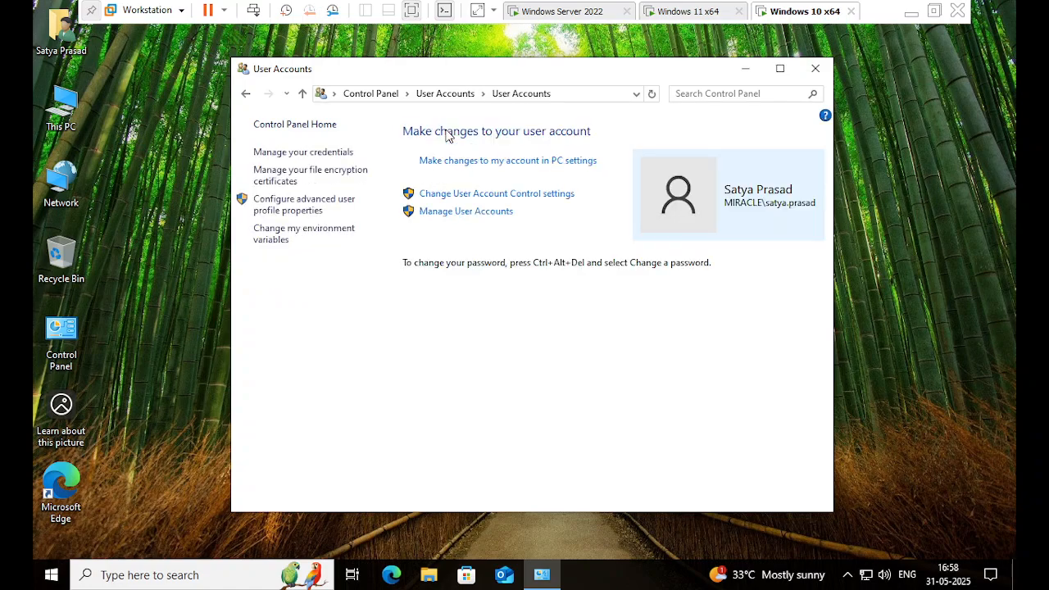
{"action": "left_click", "coordinate": [311, 219]}
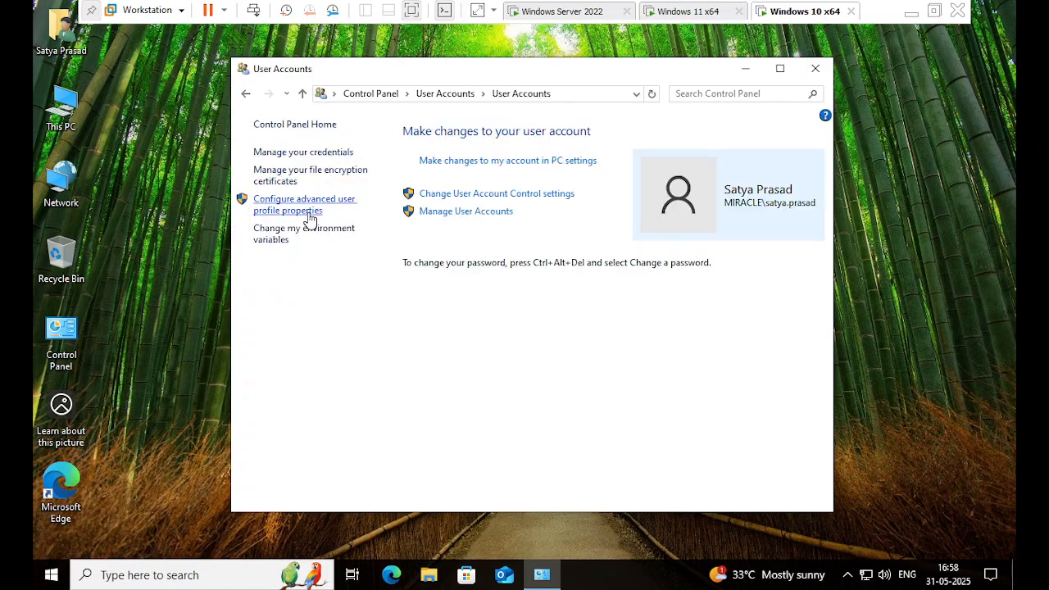
{"action": "left_click", "coordinate": [309, 220]}
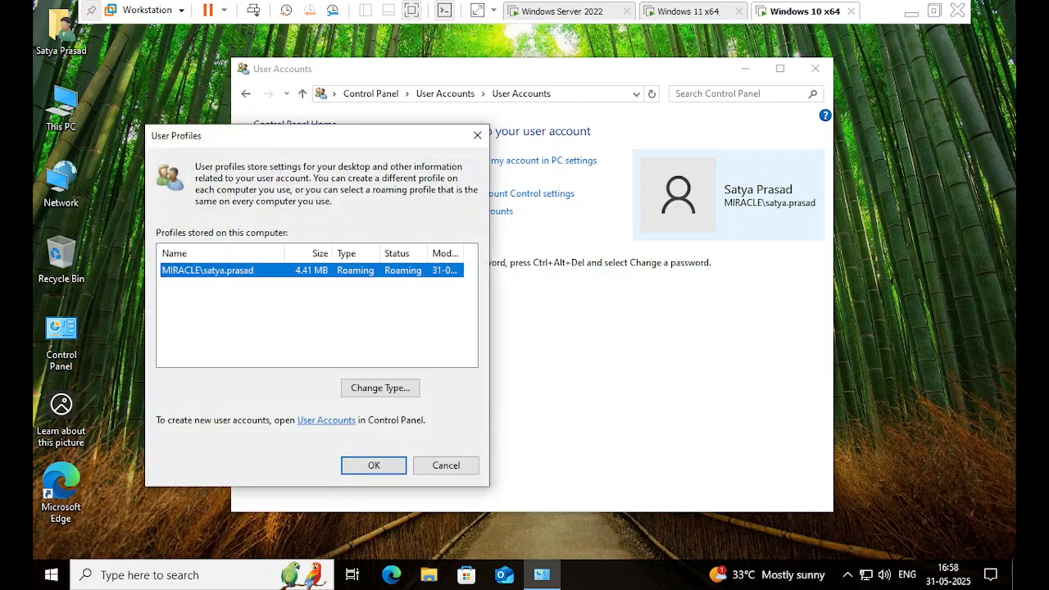
{"action": "left_click", "coordinate": [368, 279]}
{"action": "left_click", "coordinate": [477, 135]}
Close User Accounts, create a desktop folder named TEST, and open it.
{"action": "left_click", "coordinate": [815, 70]}
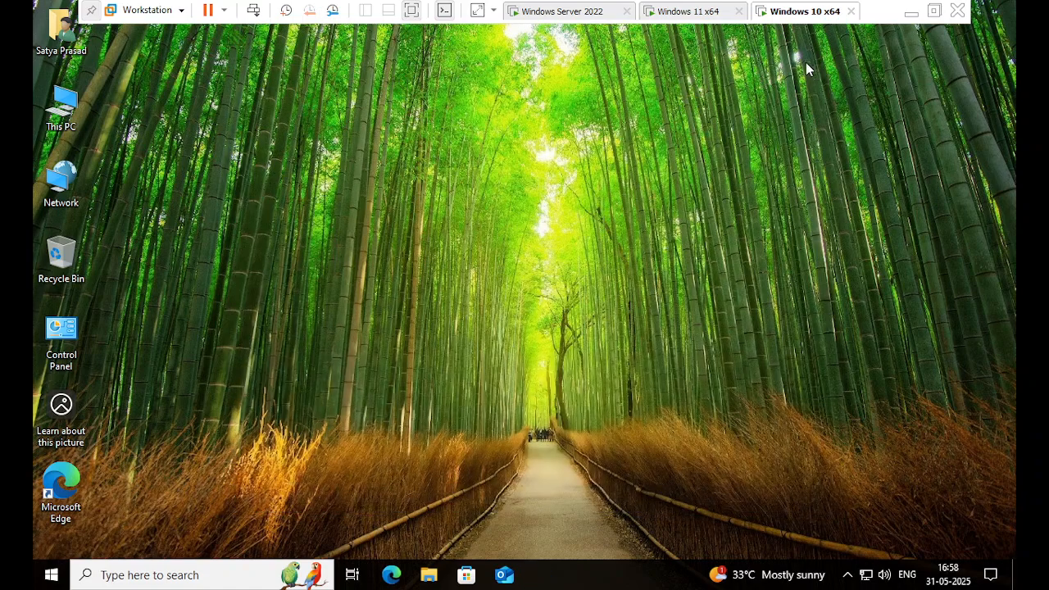
{"action": "left_click", "coordinate": [791, 21]}
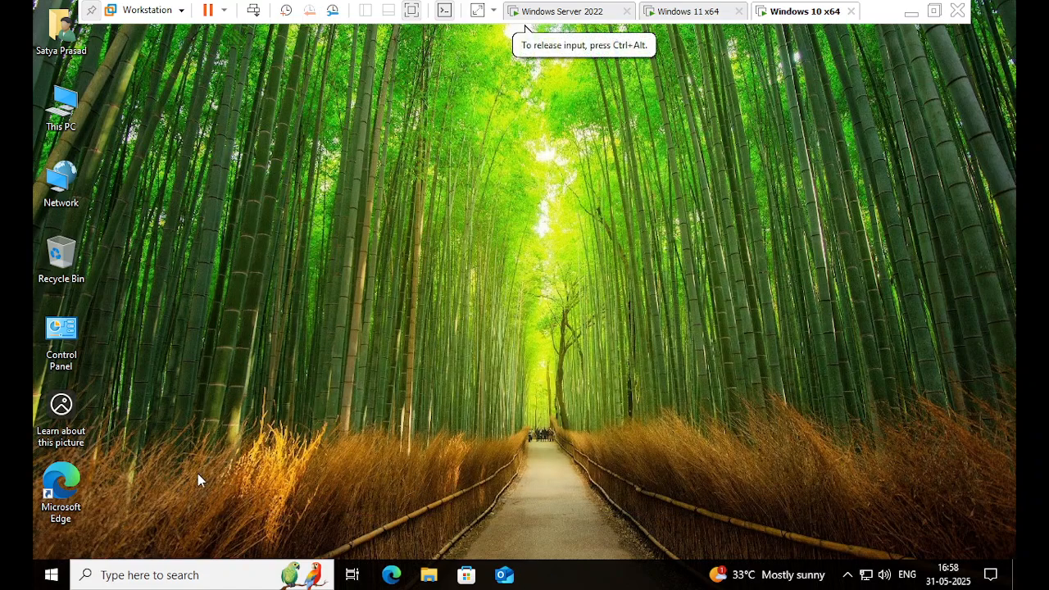
{"action": "right_click", "coordinate": [454, 234]}
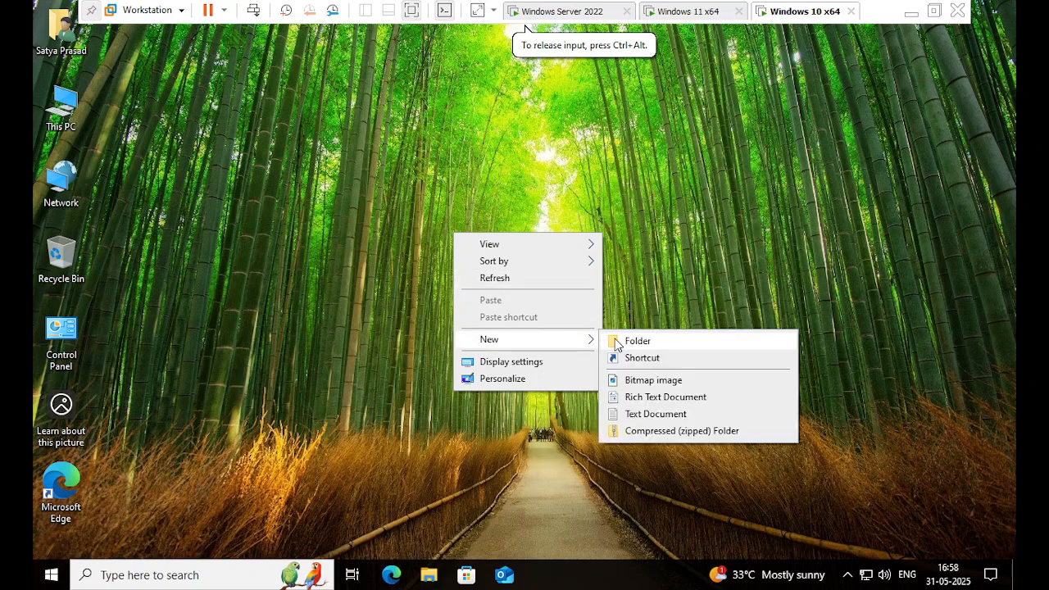
{"action": "left_click", "coordinate": [615, 339]}
{"action": "type", "text": "T"}
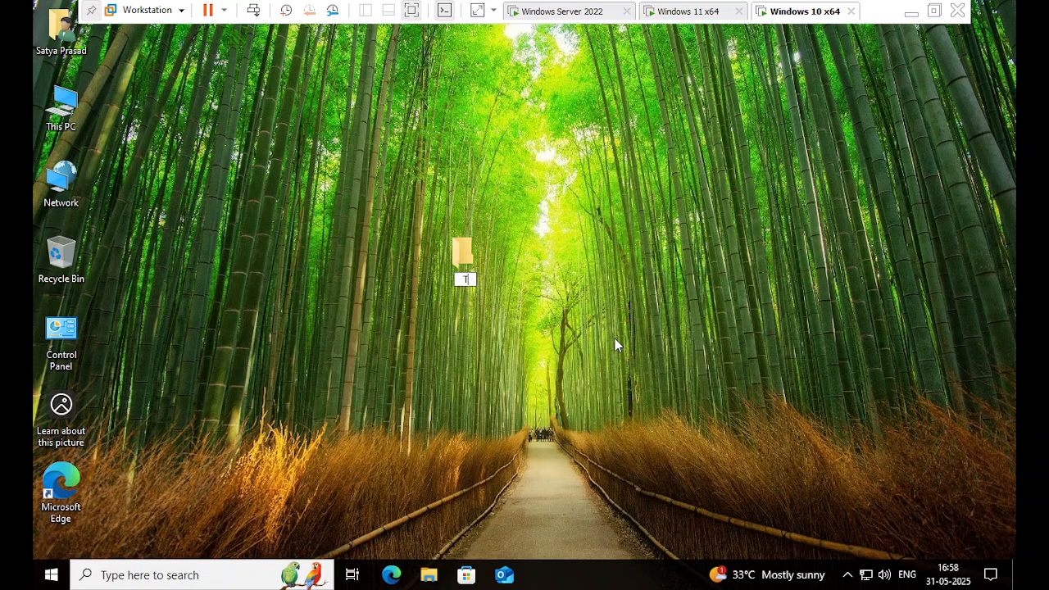
{"action": "type", "text": "EST"}
{"action": "key", "text": "Return"}
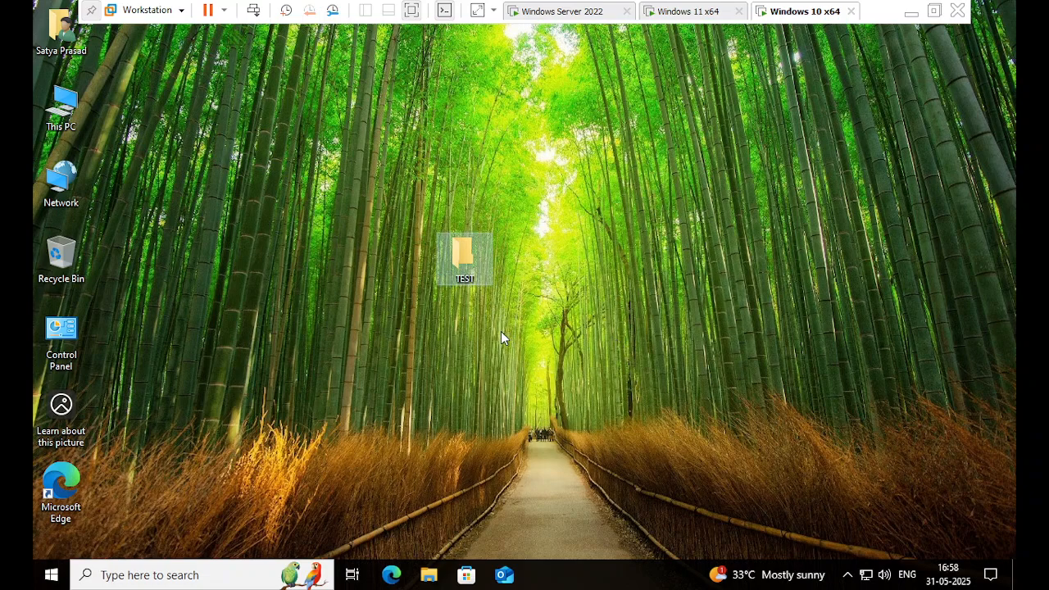
{"action": "left_click", "coordinate": [447, 282]}
{"action": "double_click", "coordinate": [442, 279]}
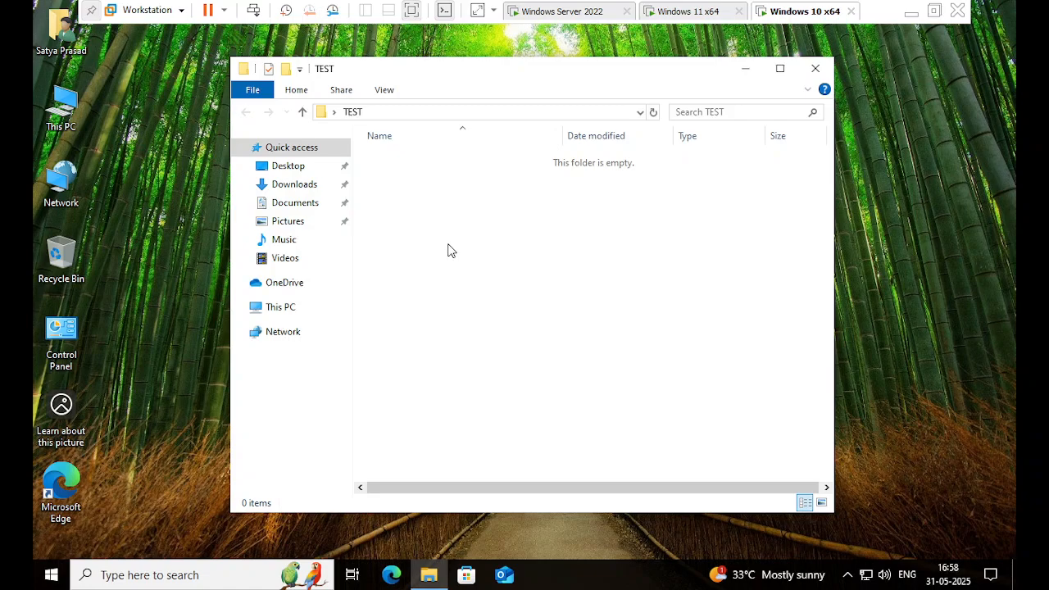
Create a subfolder inside TEST, keeping the default name New folder.
{"action": "right_click", "coordinate": [454, 243]}
{"action": "mouse_move", "coordinate": [564, 428]}
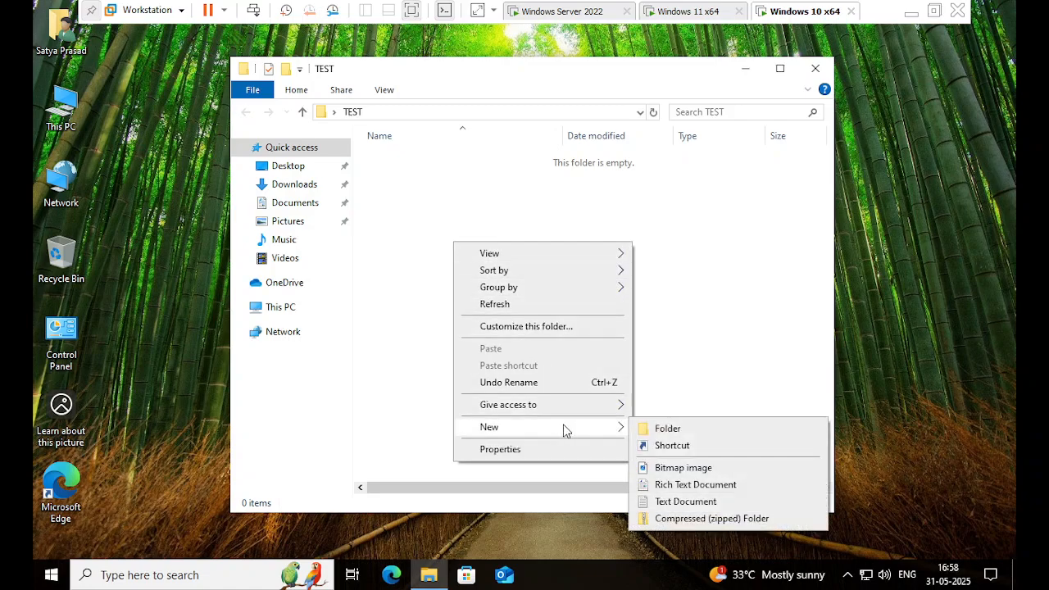
{"action": "left_click", "coordinate": [654, 431]}
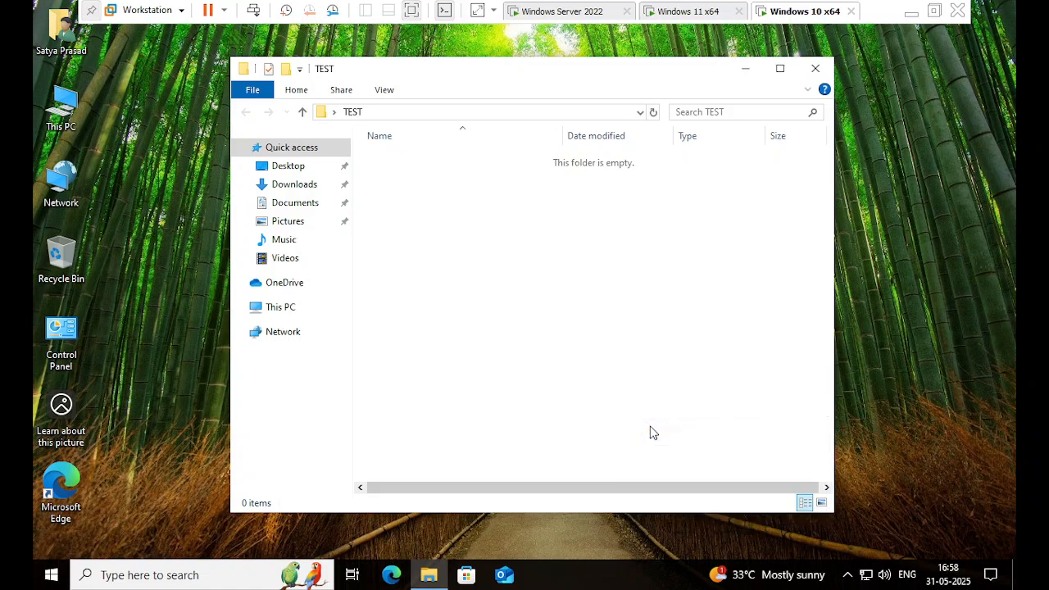
{"action": "key", "text": "Return"}
{"action": "left_click", "coordinate": [595, 411]}
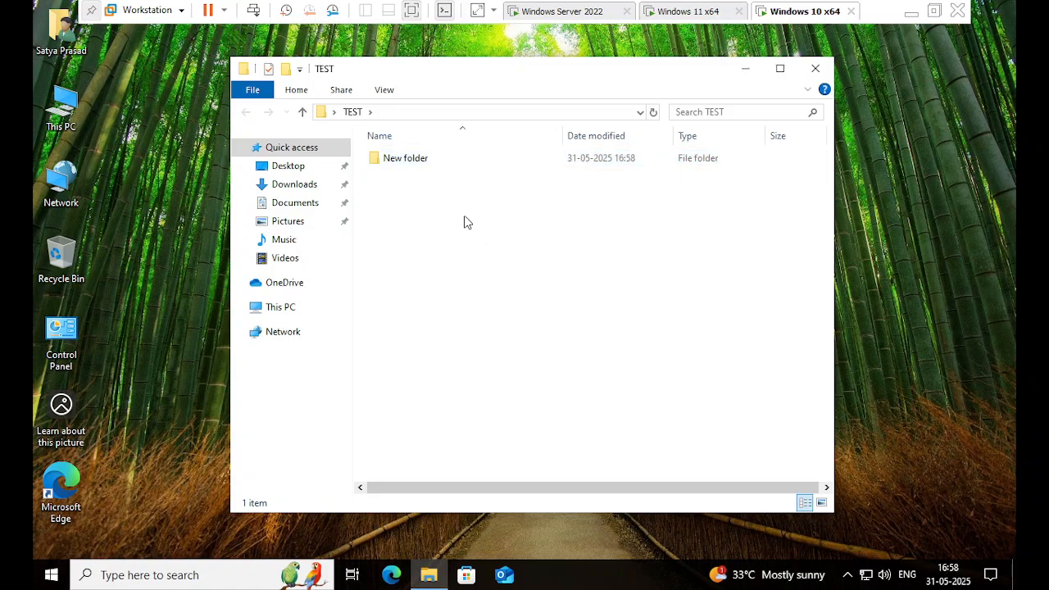
{"action": "left_click", "coordinate": [388, 160]}
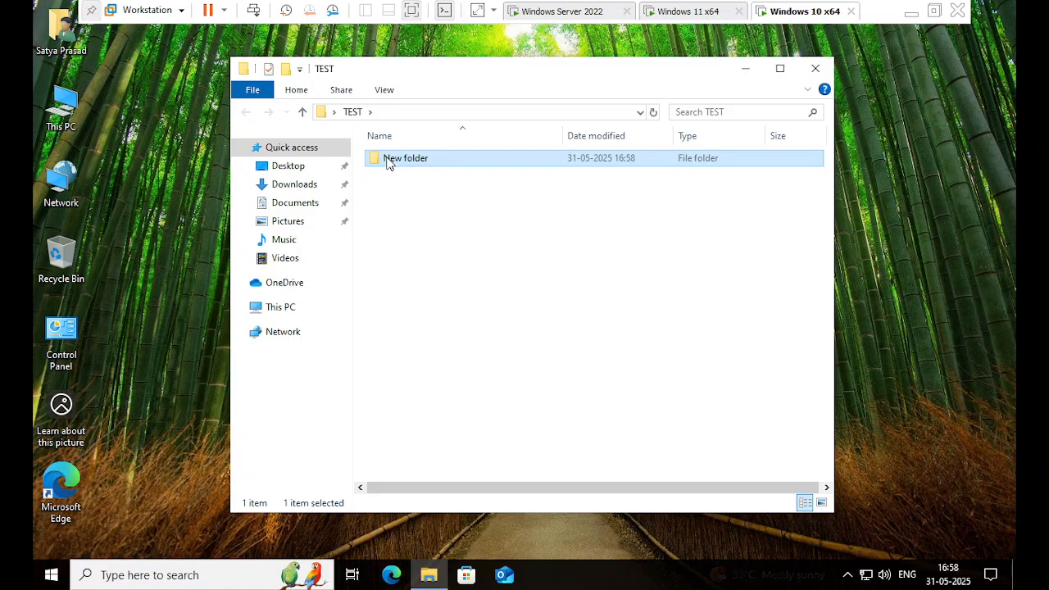
{"action": "right_click", "coordinate": [388, 160]}
{"action": "left_click", "coordinate": [365, 368]}
Add text document anbc to TEST containing 'abcdefighi', save it, and close the folder.
{"action": "right_click", "coordinate": [416, 328]}
{"action": "mouse_move", "coordinate": [500, 516]}
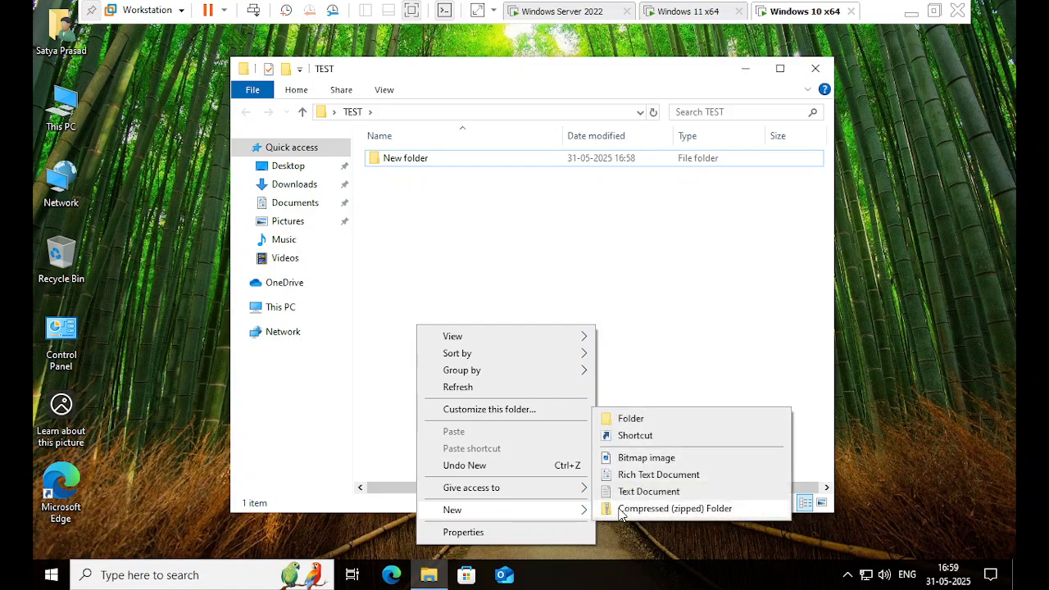
{"action": "left_click", "coordinate": [639, 473]}
{"action": "type", "text": "anbc"}
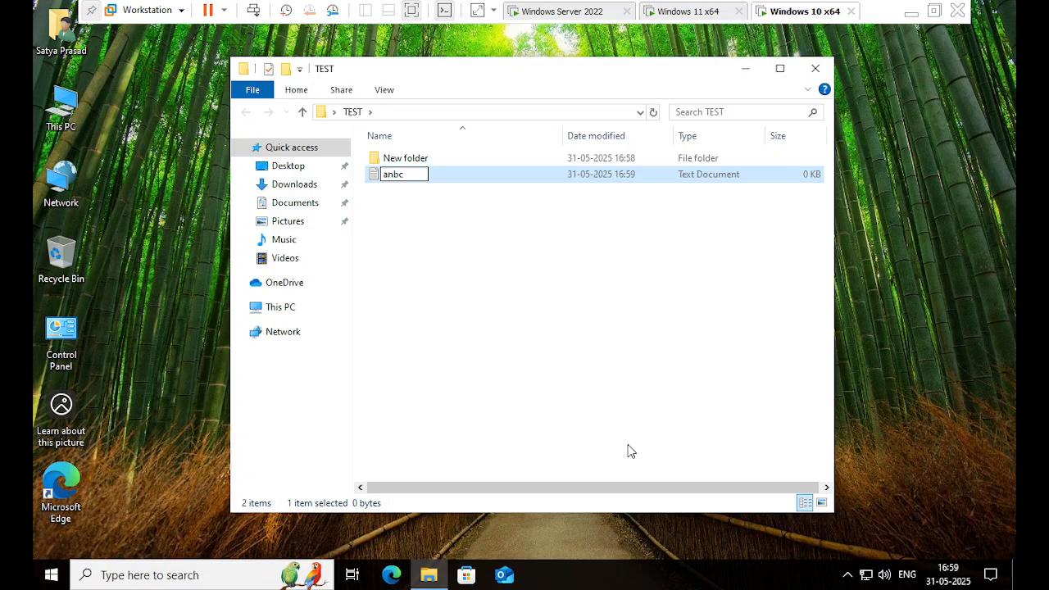
{"action": "key", "text": "Return"}
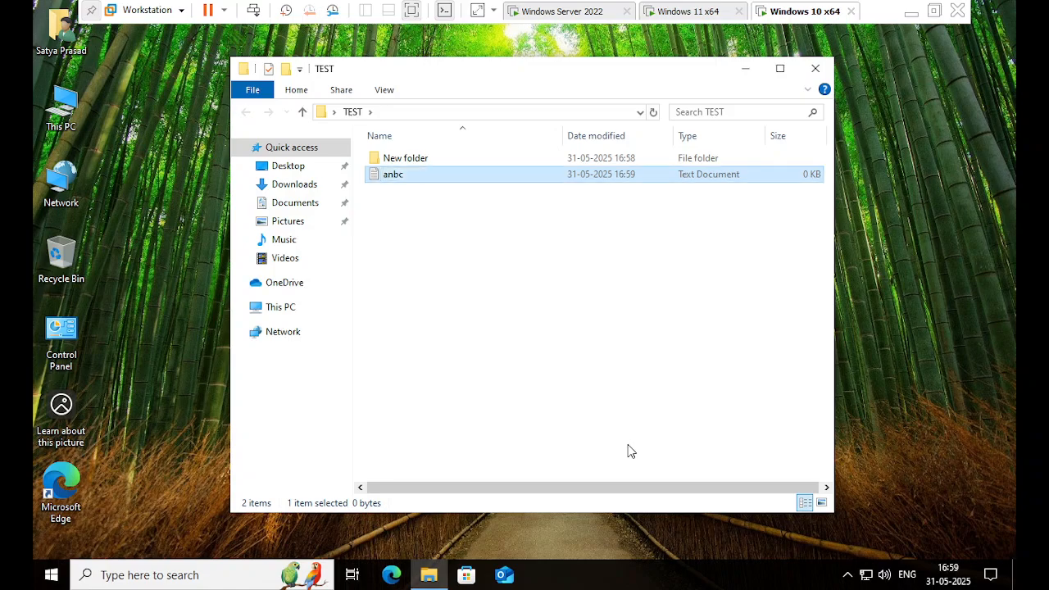
{"action": "key", "text": "Return"}
{"action": "type", "text": "ab"}
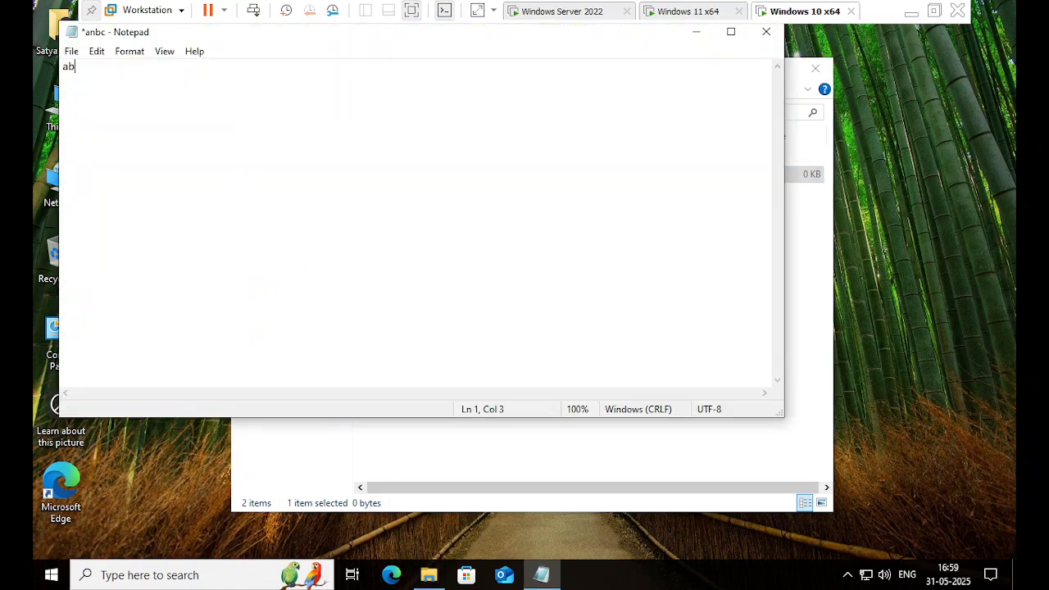
{"action": "type", "text": "cdefighiklnmkono"}
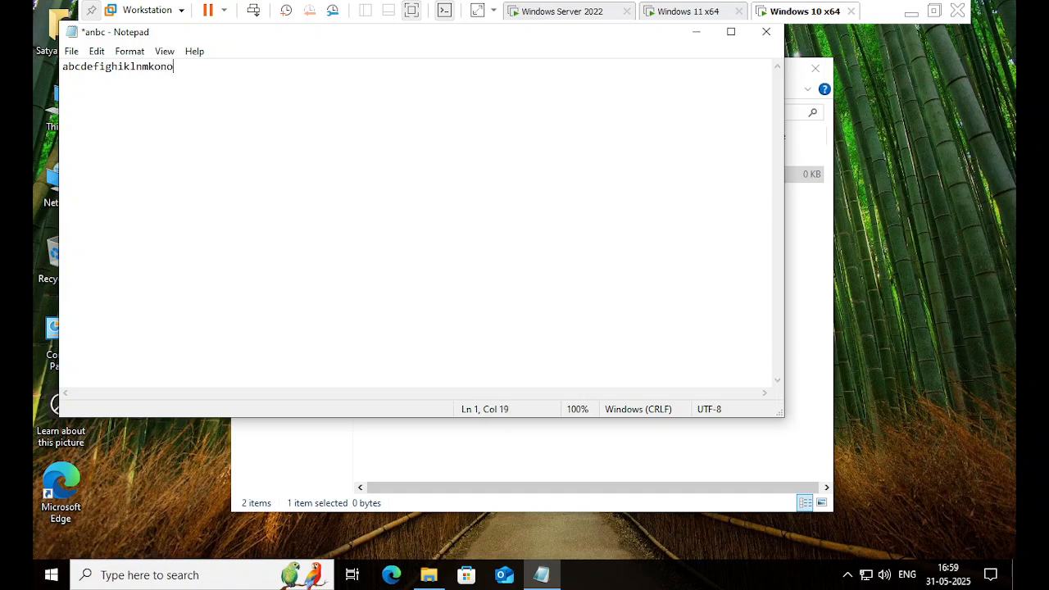
{"action": "left_click", "coordinate": [766, 32]}
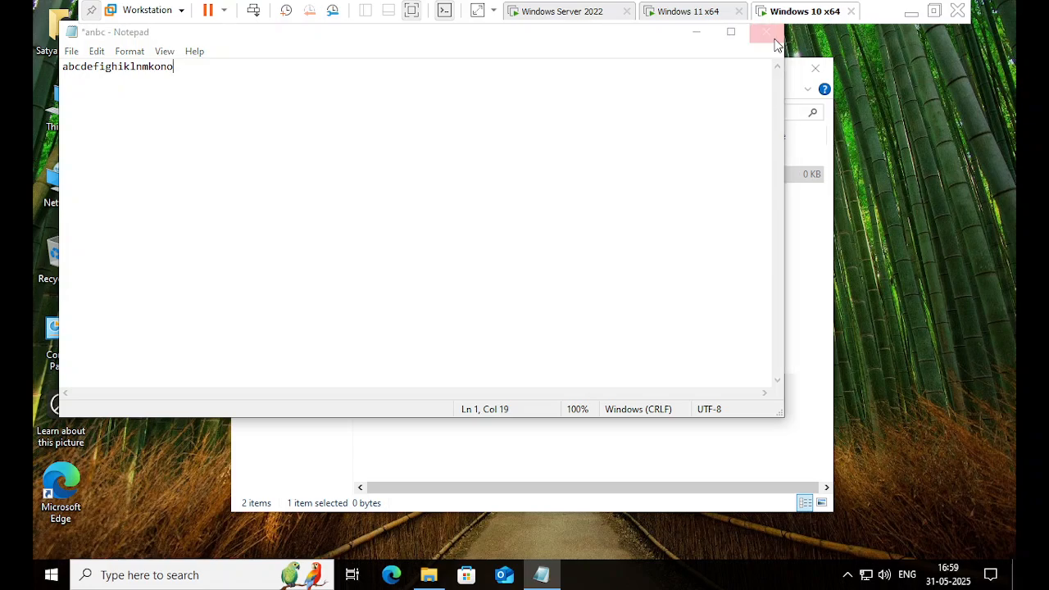
{"action": "left_click", "coordinate": [460, 300]}
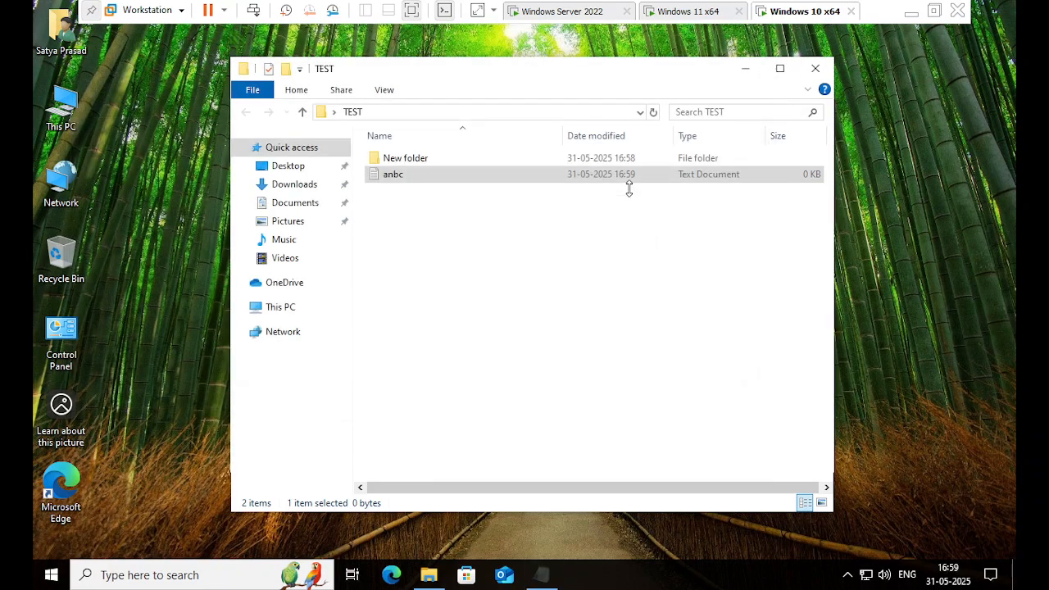
{"action": "left_click", "coordinate": [809, 88]}
{"action": "left_click", "coordinate": [814, 73]}
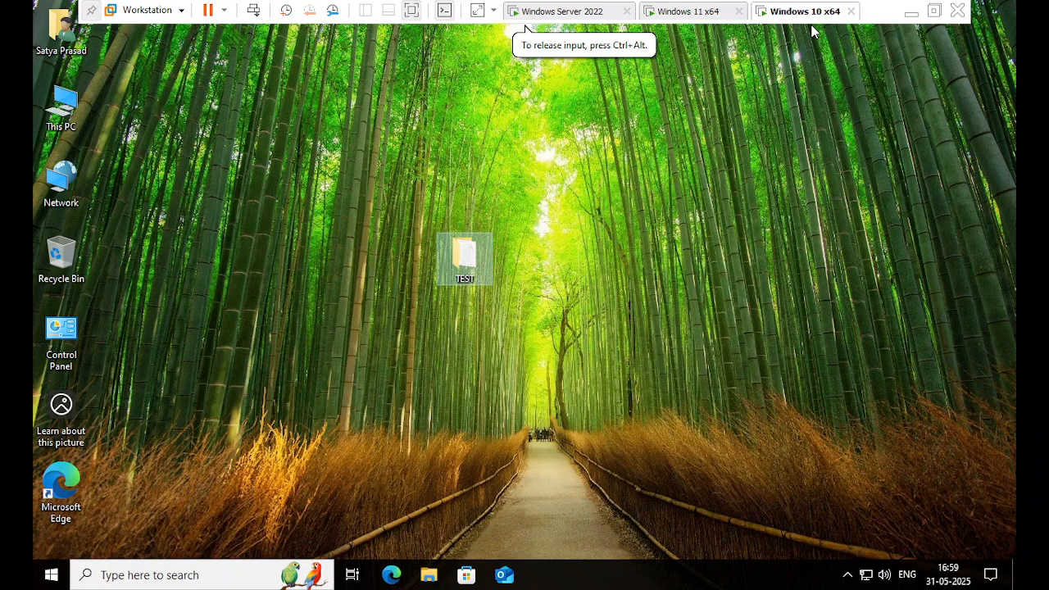
Sign the current user out of Windows 10 from the Start menu.
{"action": "left_click", "coordinate": [56, 576]}
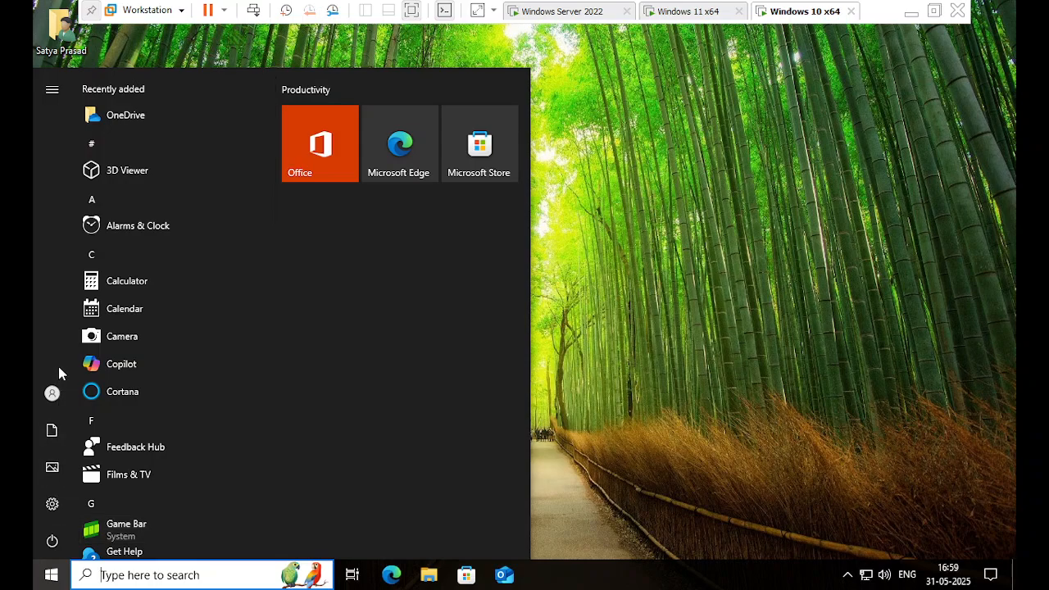
{"action": "left_click", "coordinate": [59, 390]}
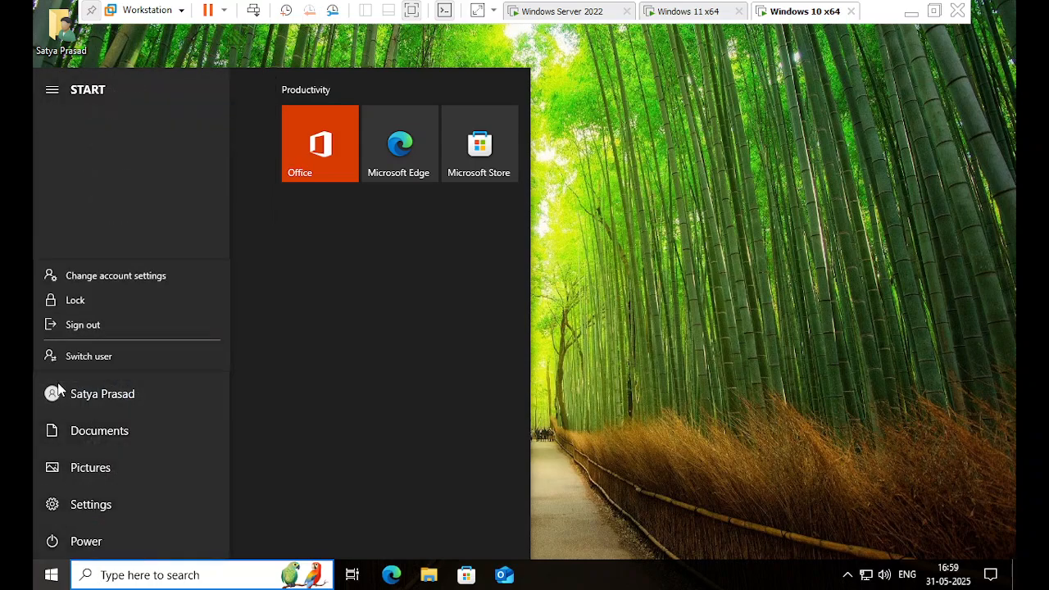
{"action": "left_click", "coordinate": [104, 332]}
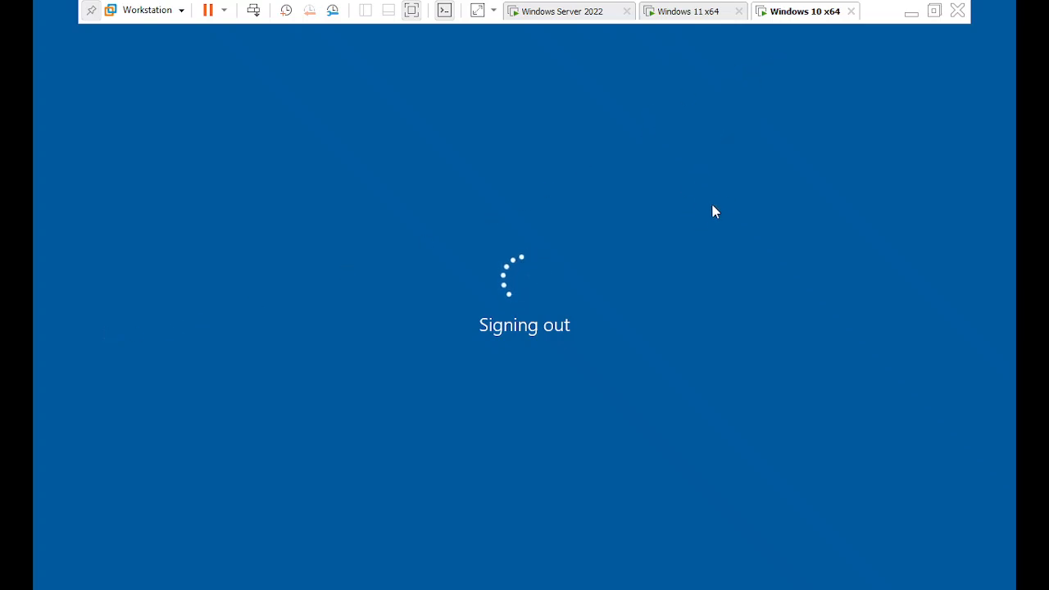
Wake the Windows 10 lock screen, then bring up the Windows 11 VM.
{"action": "left_click", "coordinate": [681, 18]}
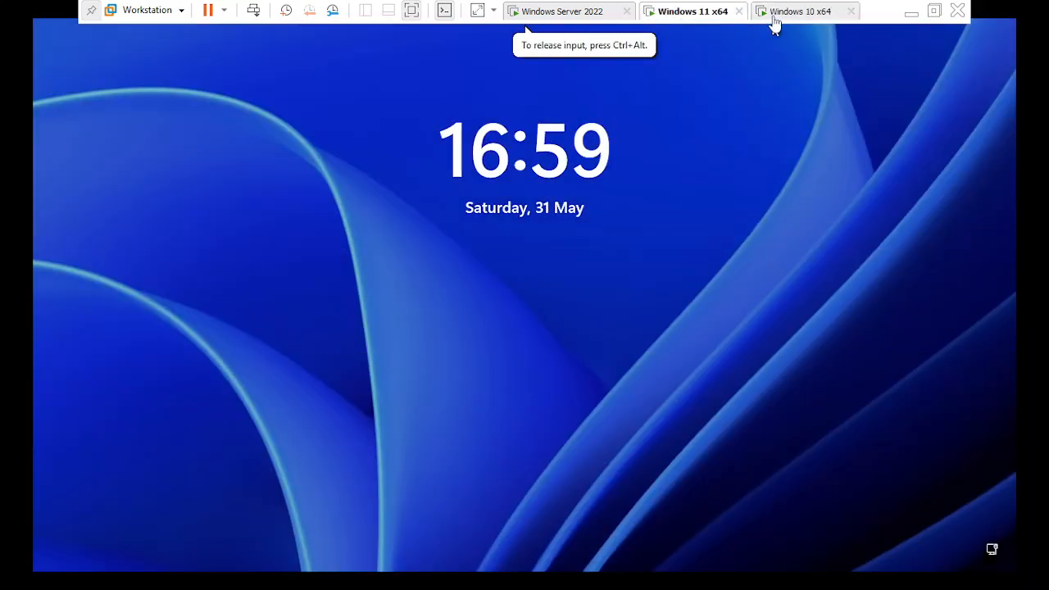
{"action": "left_click", "coordinate": [773, 14]}
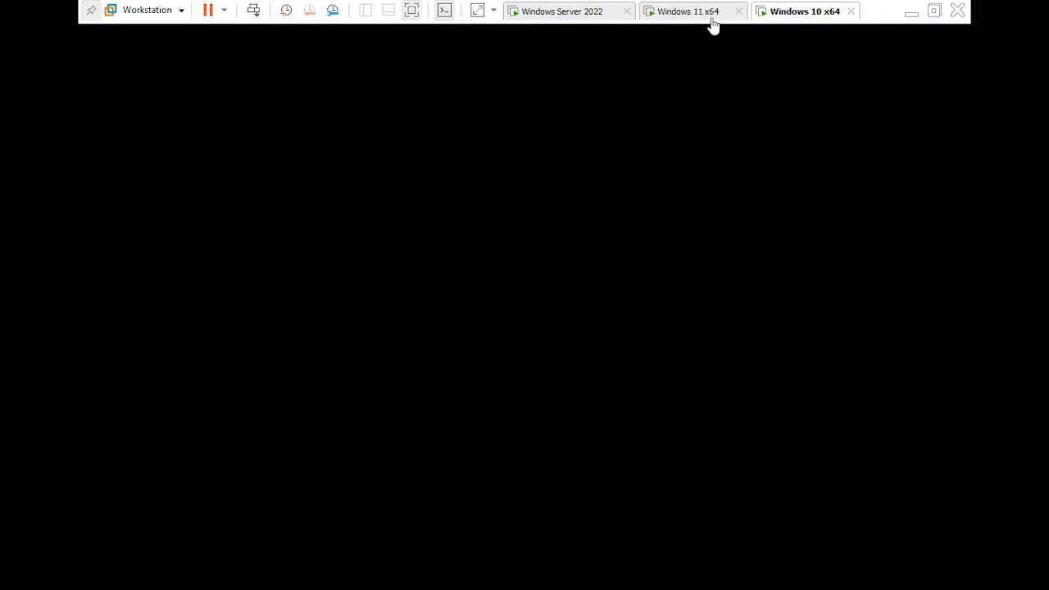
{"action": "left_click", "coordinate": [713, 26]}
{"action": "left_click", "coordinate": [770, 26]}
{"action": "left_click", "coordinate": [714, 203]}
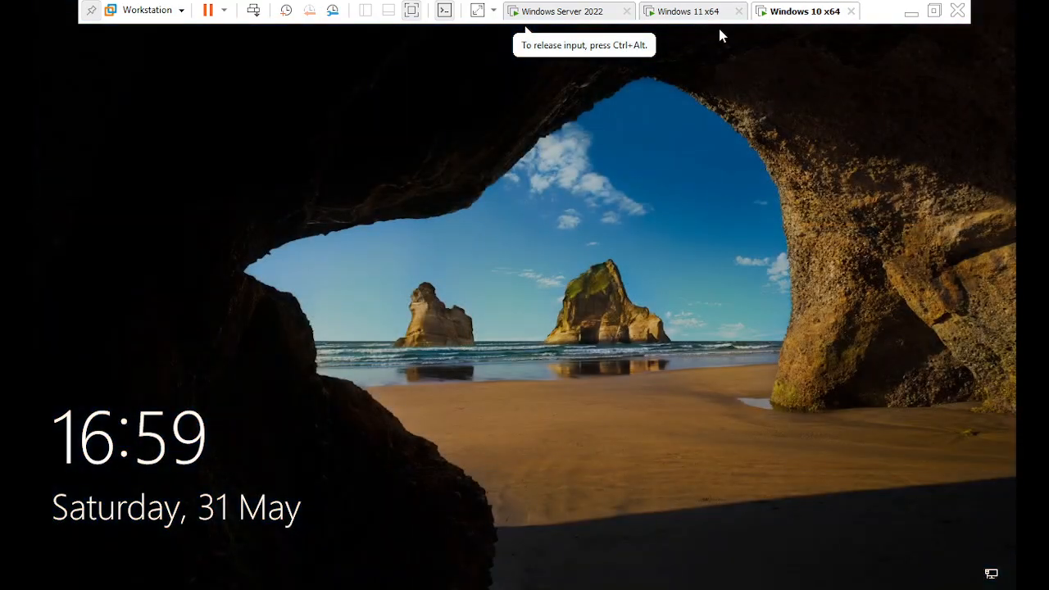
{"action": "left_click", "coordinate": [703, 18]}
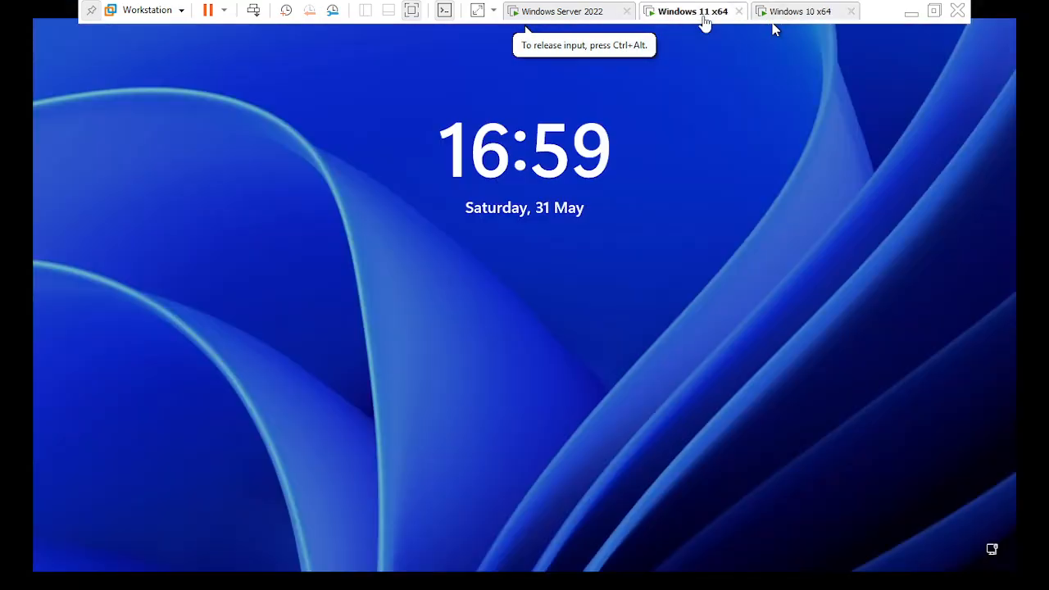
Sign in to Windows 11 as Other user with the roaming-profile account's user name and password.
{"action": "left_click", "coordinate": [435, 268]}
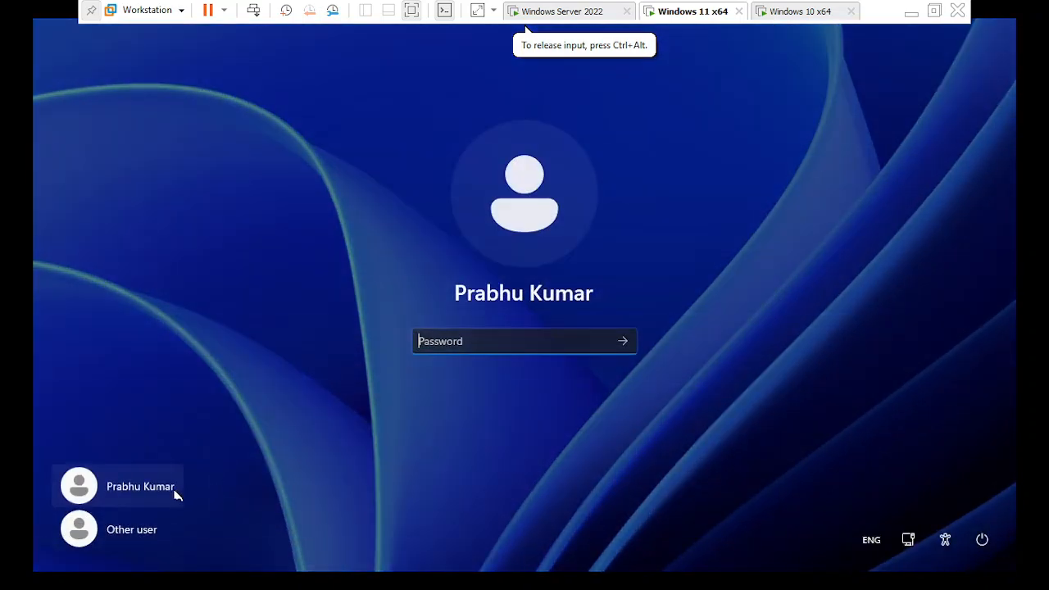
{"action": "left_click", "coordinate": [134, 528]}
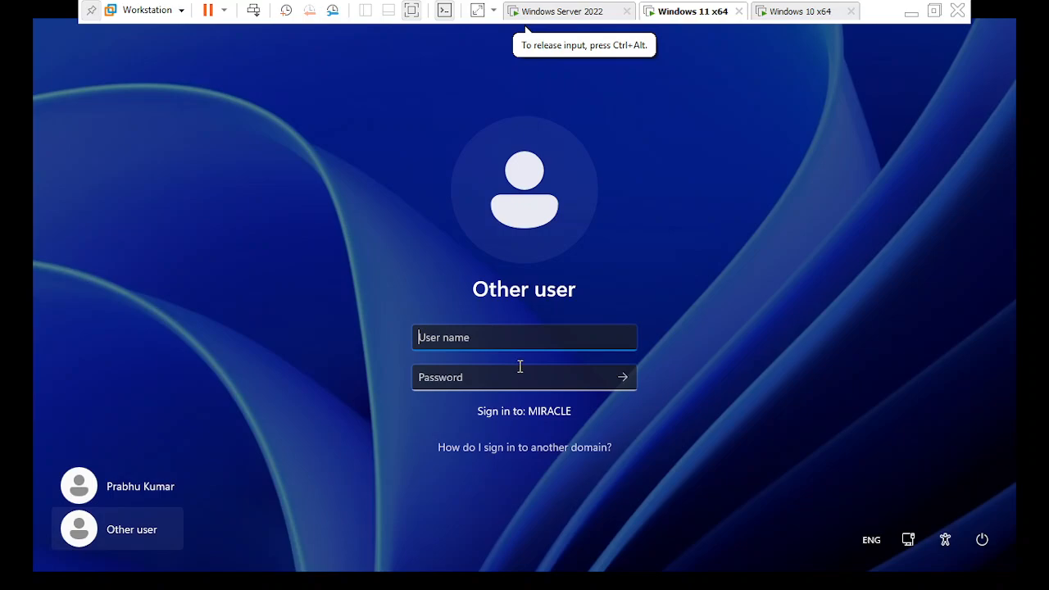
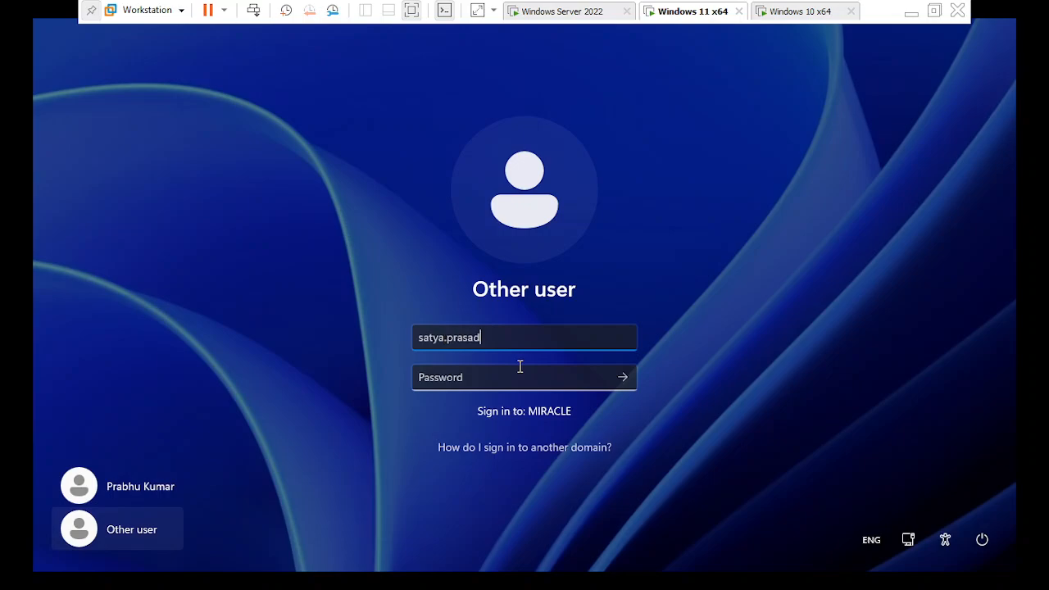
{"action": "key", "text": "Tab"}
{"action": "type", "text": "•"}
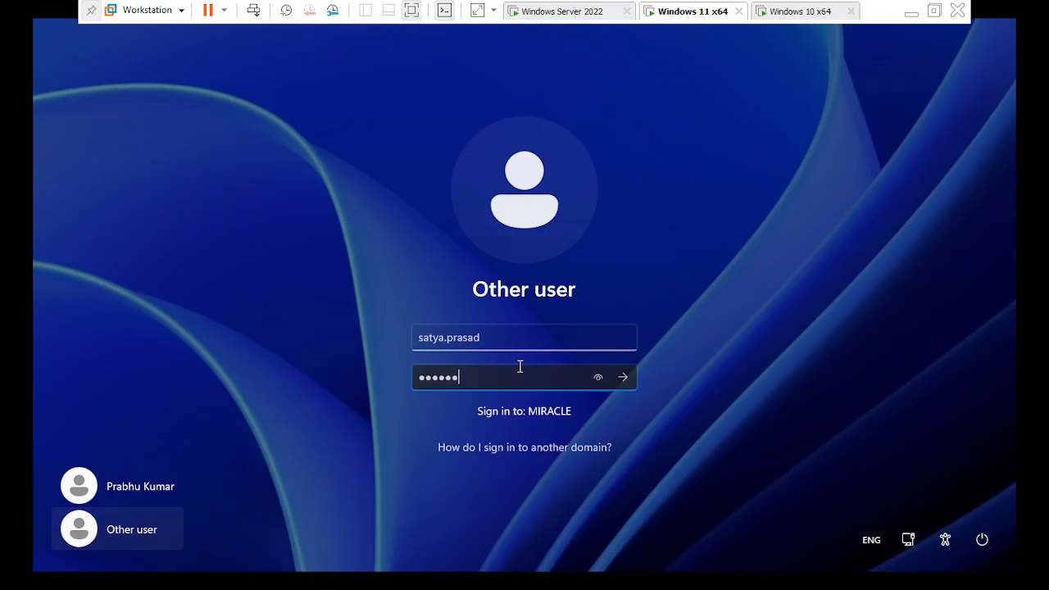
{"action": "type", "text": "•••••"}
{"action": "key", "text": "Return"}
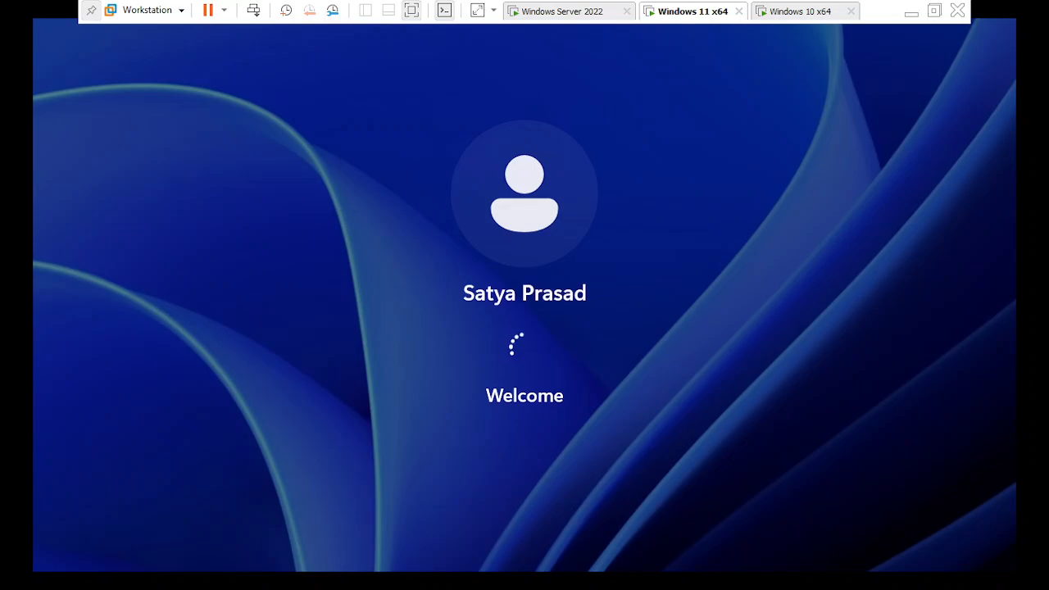
Switch between the VM tabs until Windows 11 finishes signing in and shows the TEST folder on its desktop.
{"action": "left_click", "coordinate": [782, 17]}
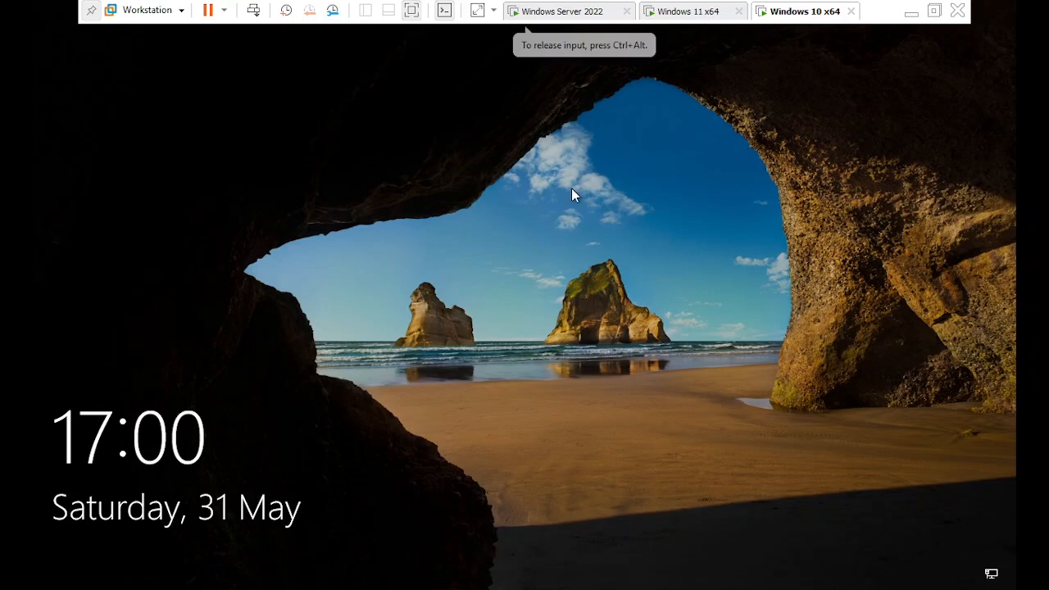
{"action": "left_click", "coordinate": [672, 13]}
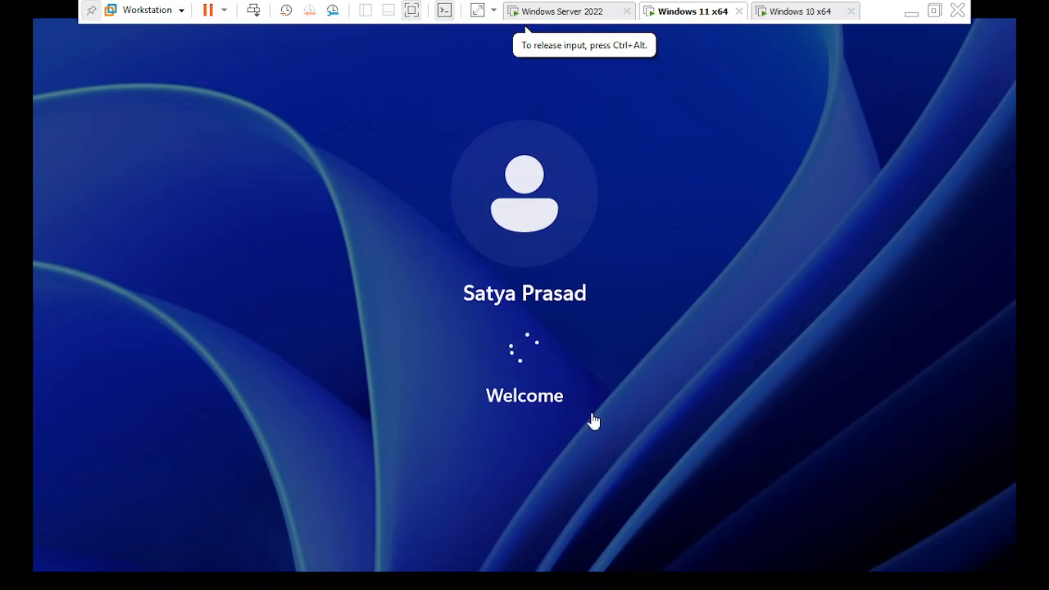
{"action": "left_click", "coordinate": [910, 13]}
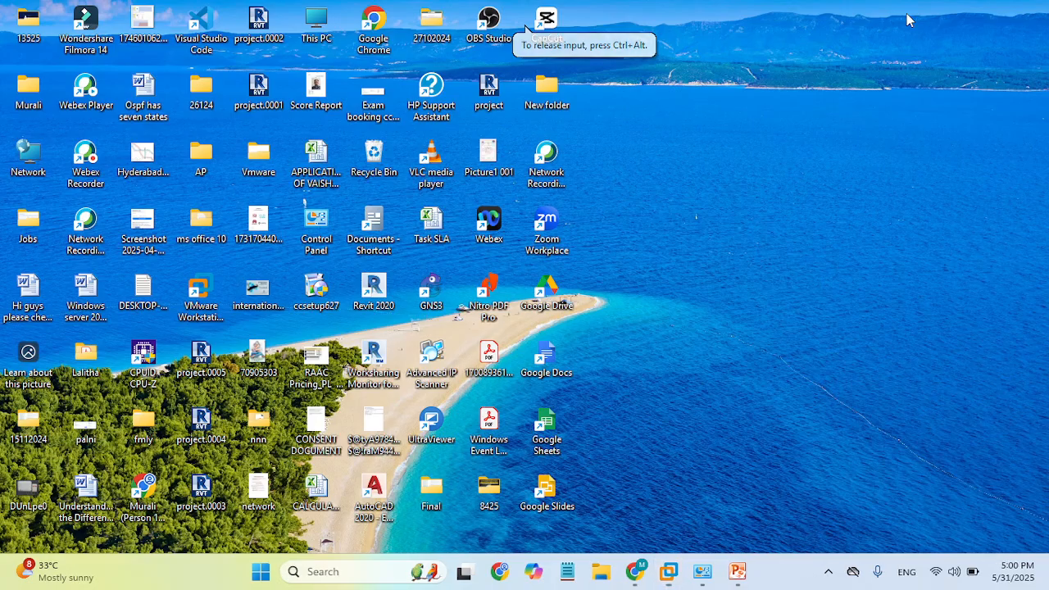
{"action": "mouse_move", "coordinate": [688, 574]}
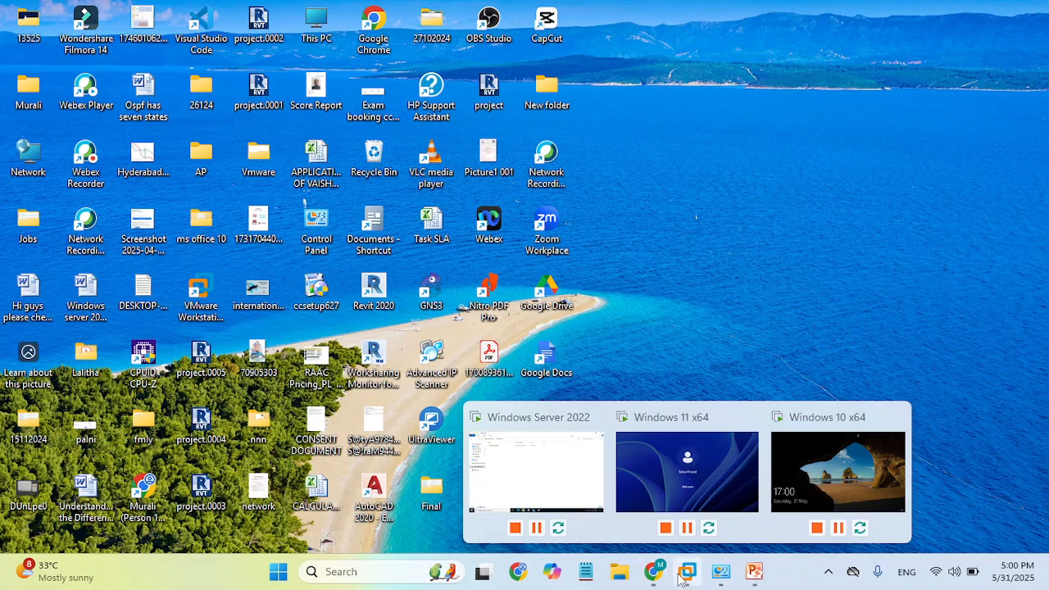
{"action": "left_click", "coordinate": [709, 501]}
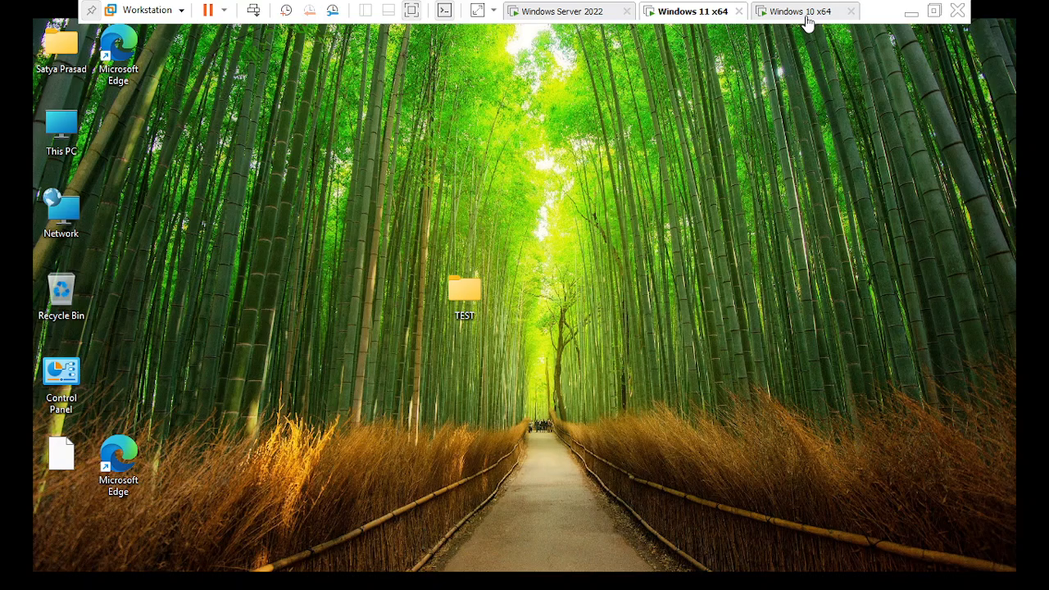
{"action": "left_click", "coordinate": [799, 11]}
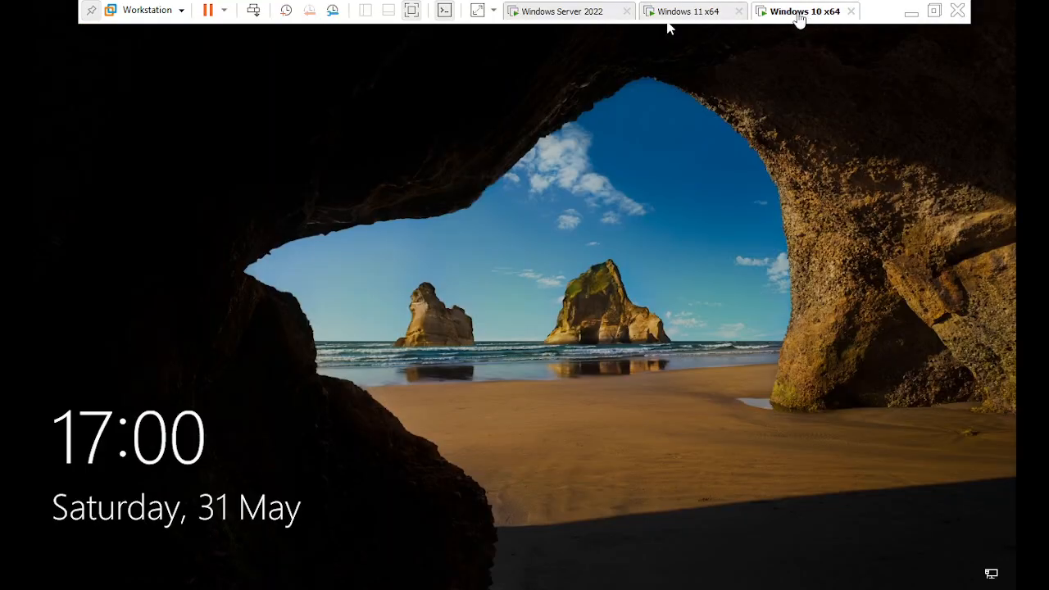
{"action": "left_click", "coordinate": [698, 10]}
{"action": "left_click", "coordinate": [698, 10]}
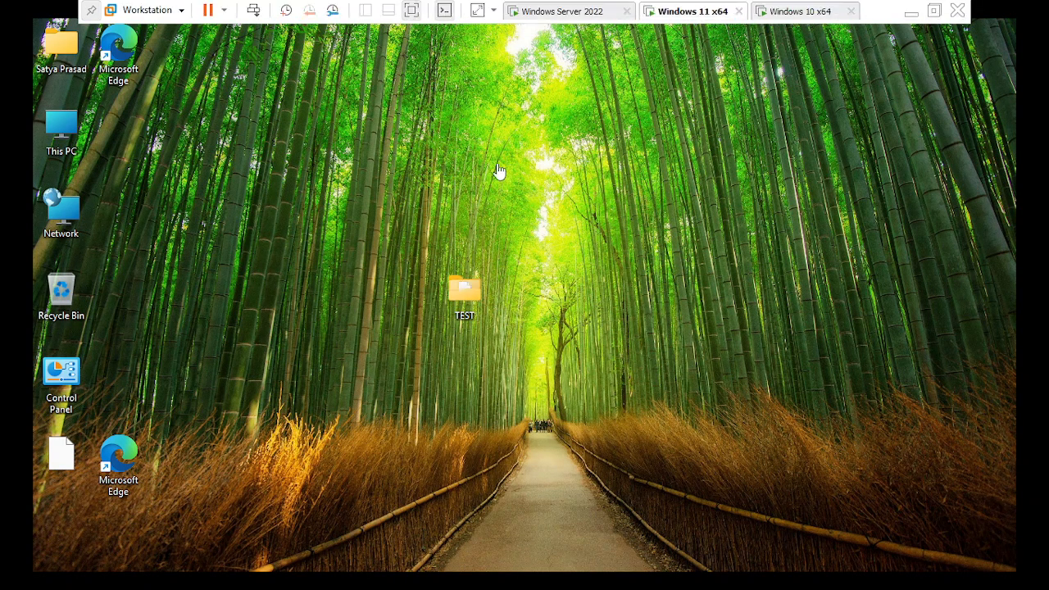
{"action": "key", "text": "ctrl"}
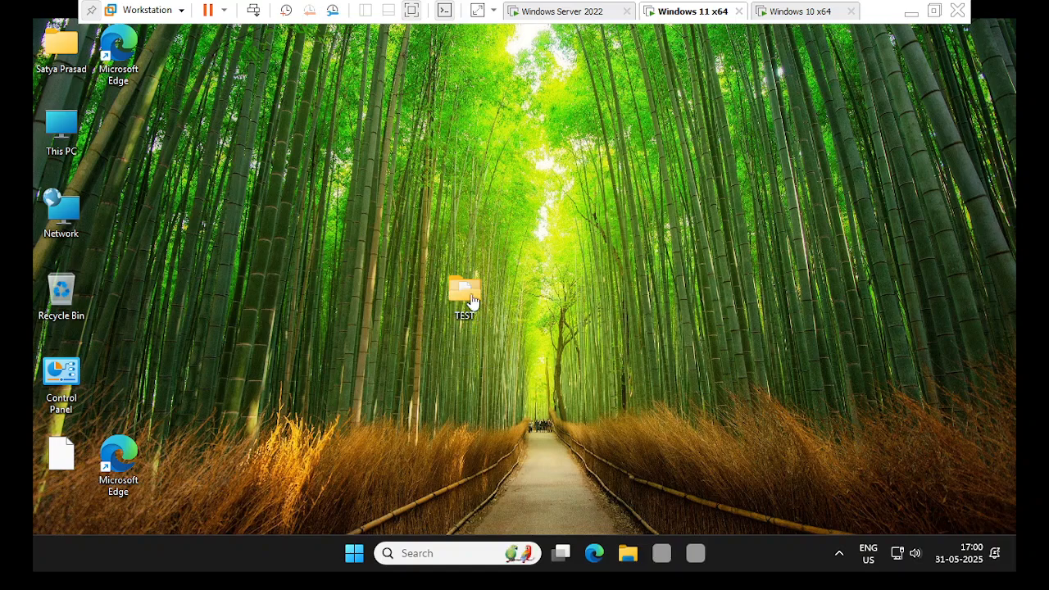
{"action": "left_click", "coordinate": [465, 297]}
{"action": "left_click", "coordinate": [466, 313]}
{"action": "left_click", "coordinate": [466, 302]}
{"action": "left_click", "coordinate": [468, 300]}
{"action": "left_click", "coordinate": [467, 302]}
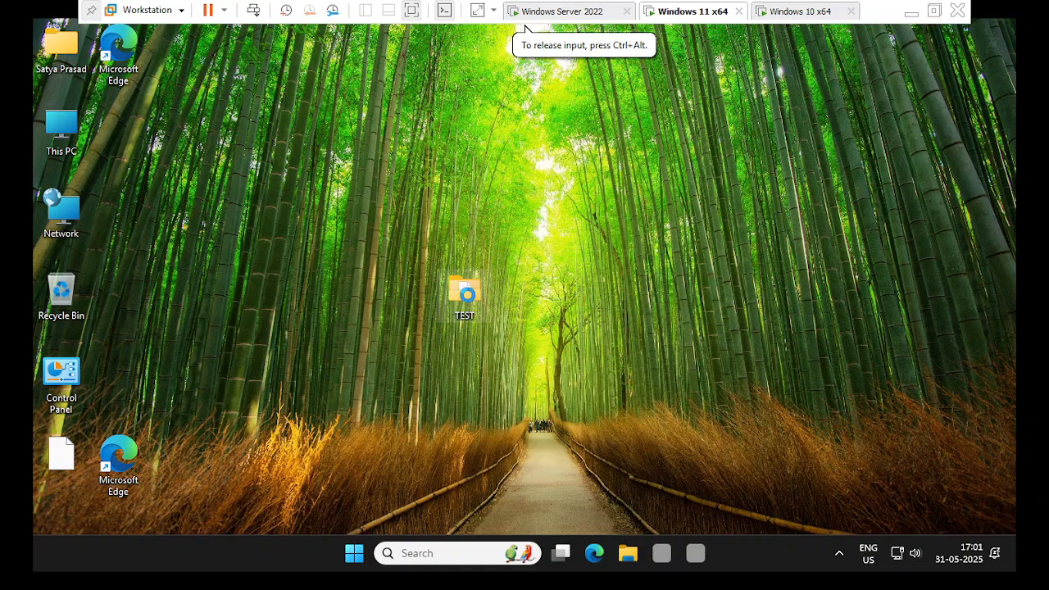
{"action": "double_click", "coordinate": [468, 299]}
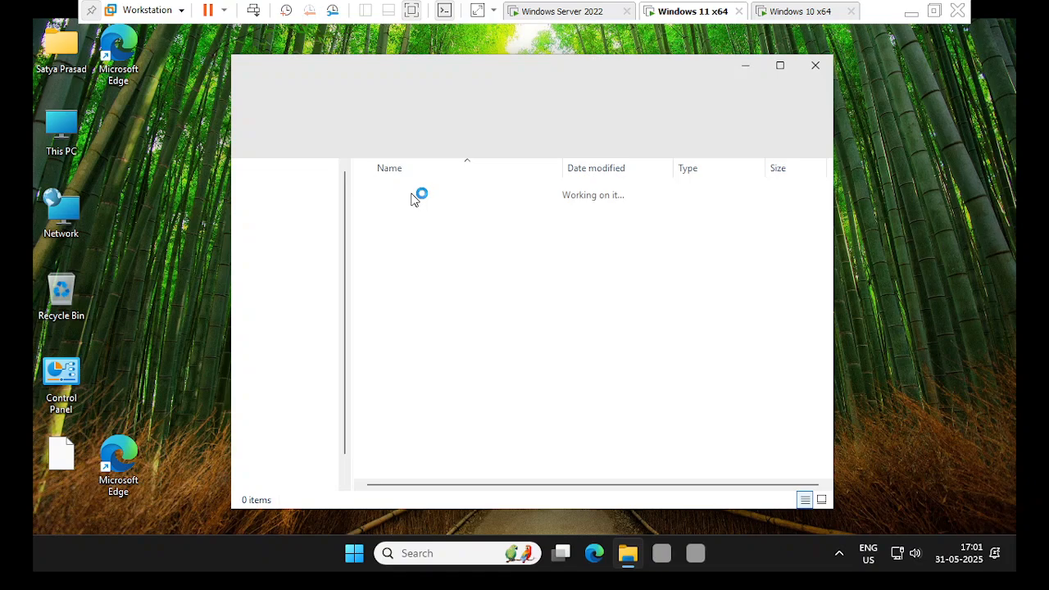
{"action": "left_click_drag", "start_coordinate": [547, 58], "coordinate": [720, 106]}
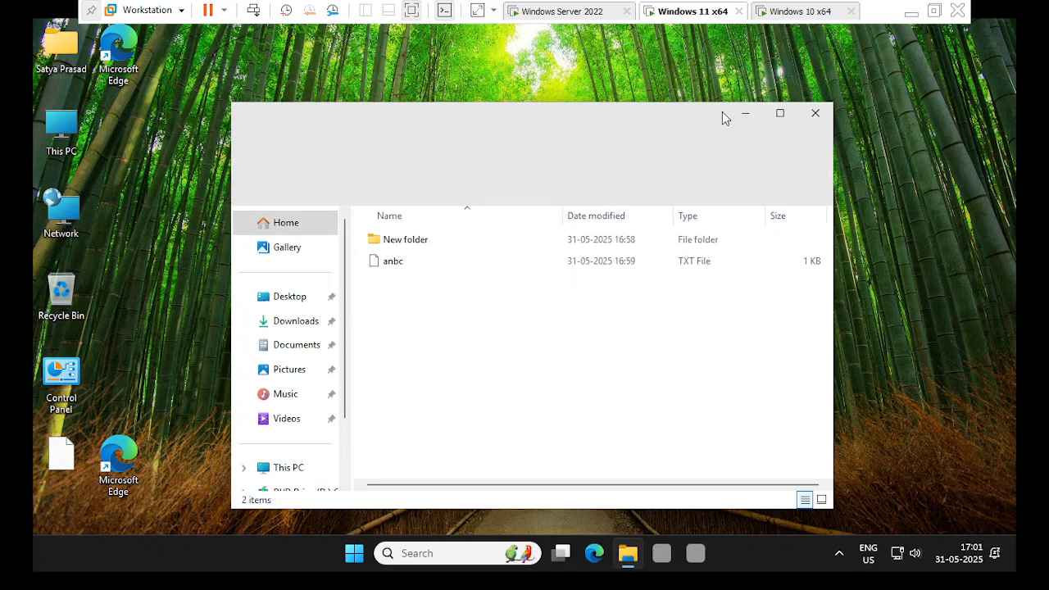
{"action": "left_click_drag", "start_coordinate": [567, 112], "coordinate": [686, 200]}
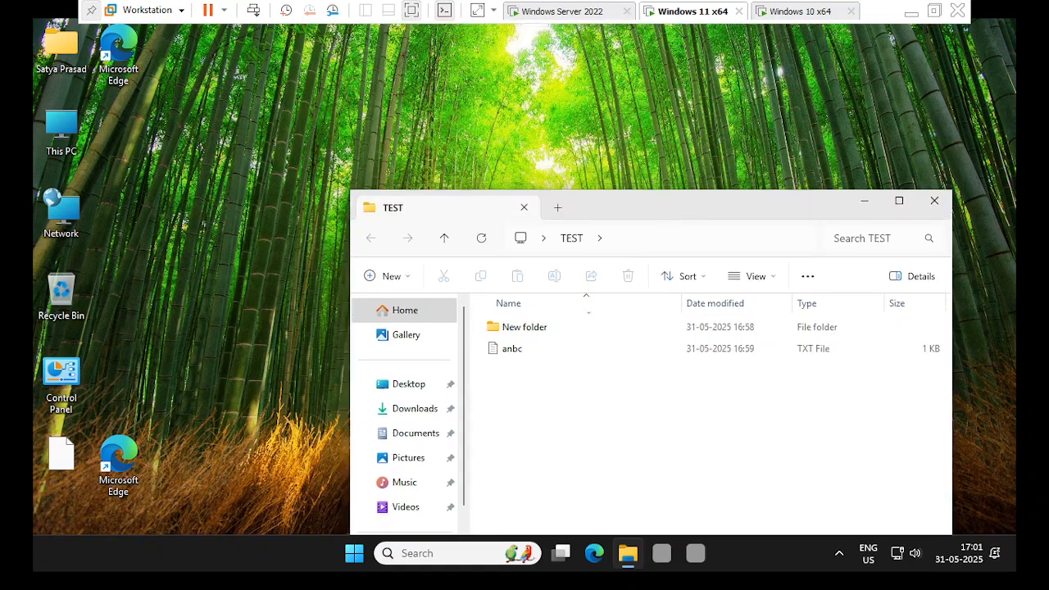
{"action": "left_click", "coordinate": [524, 349]}
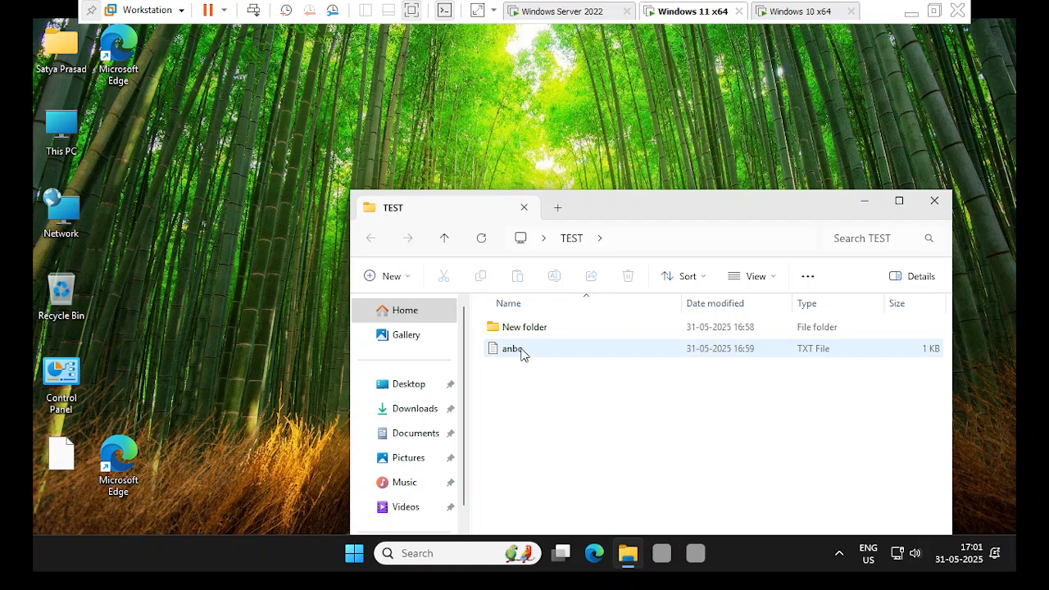
{"action": "double_click", "coordinate": [522, 351]}
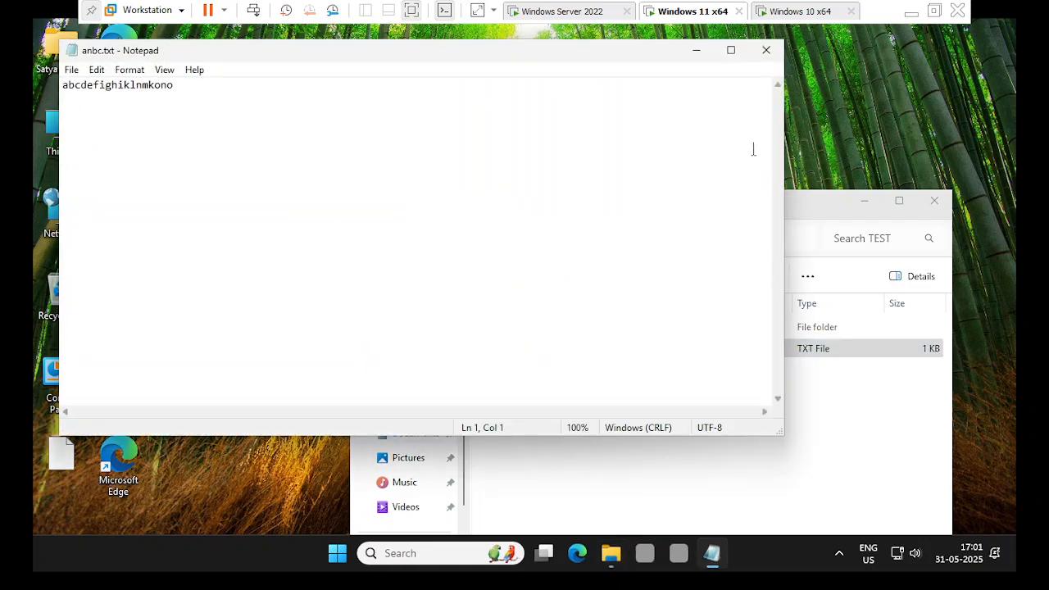
{"action": "left_click", "coordinate": [767, 50]}
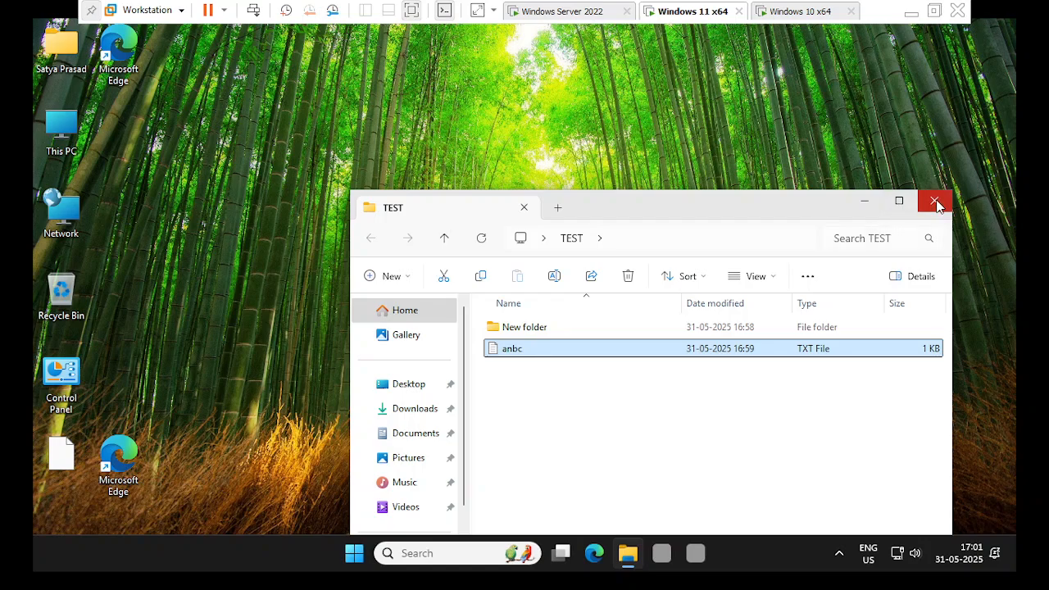
{"action": "left_click", "coordinate": [935, 202]}
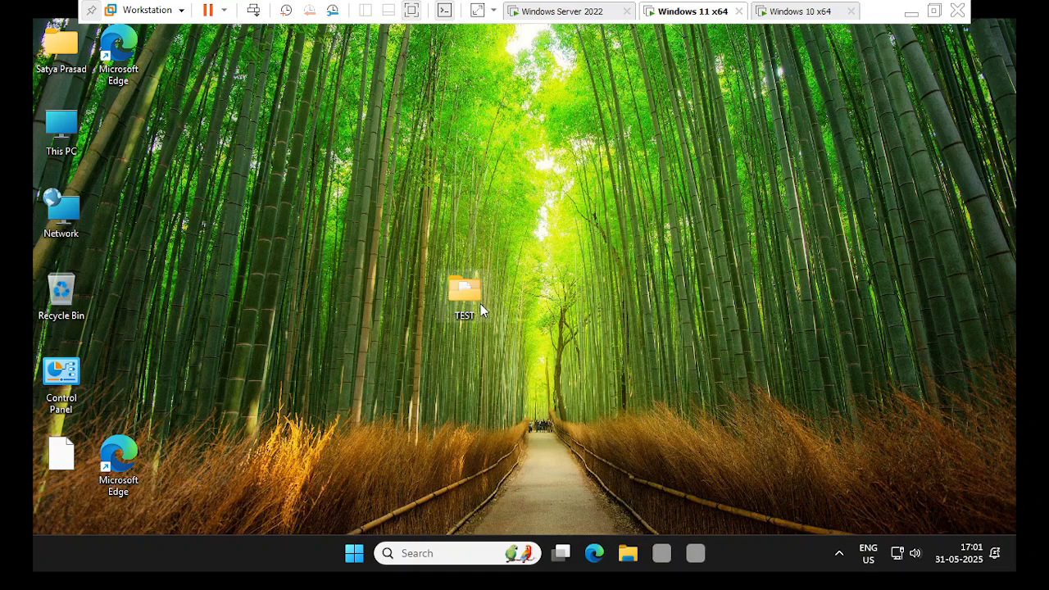
{"action": "mouse_move", "coordinate": [481, 303]}
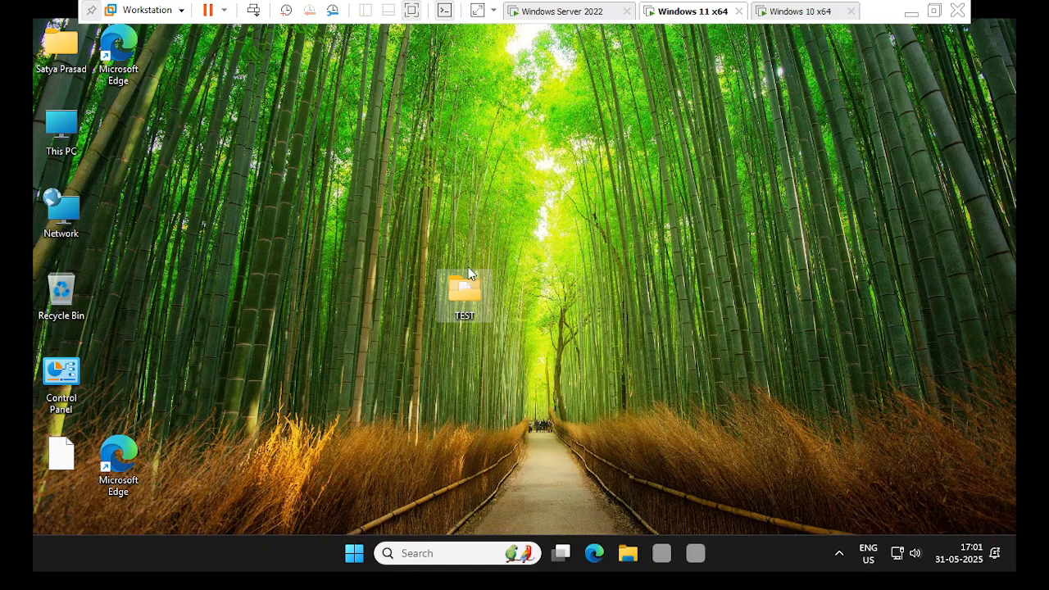
{"action": "double_click", "coordinate": [453, 311]}
{"action": "mouse_move", "coordinate": [492, 303]}
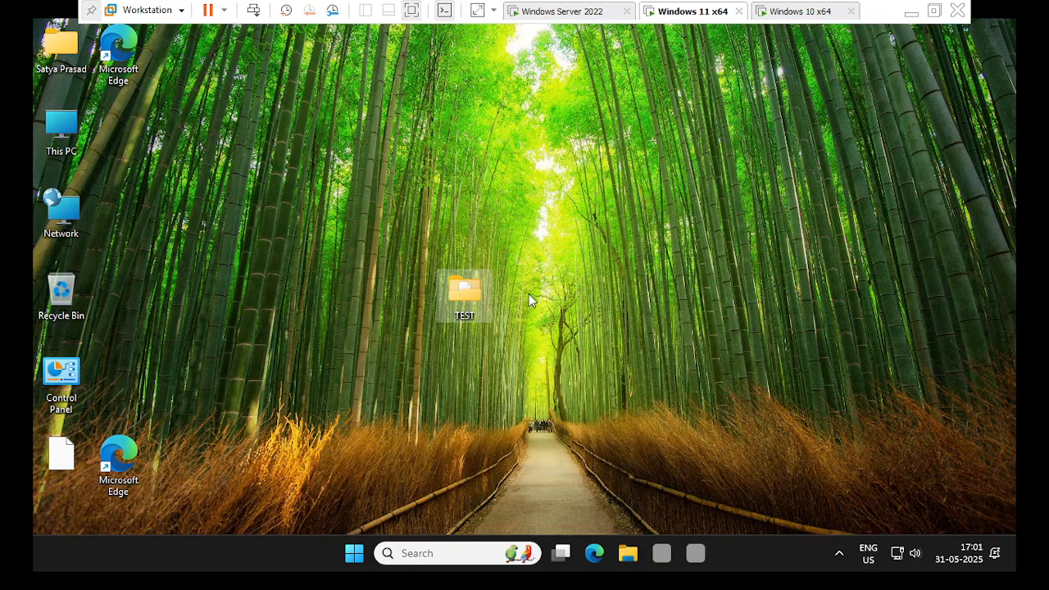
{"action": "left_click", "coordinate": [467, 299]}
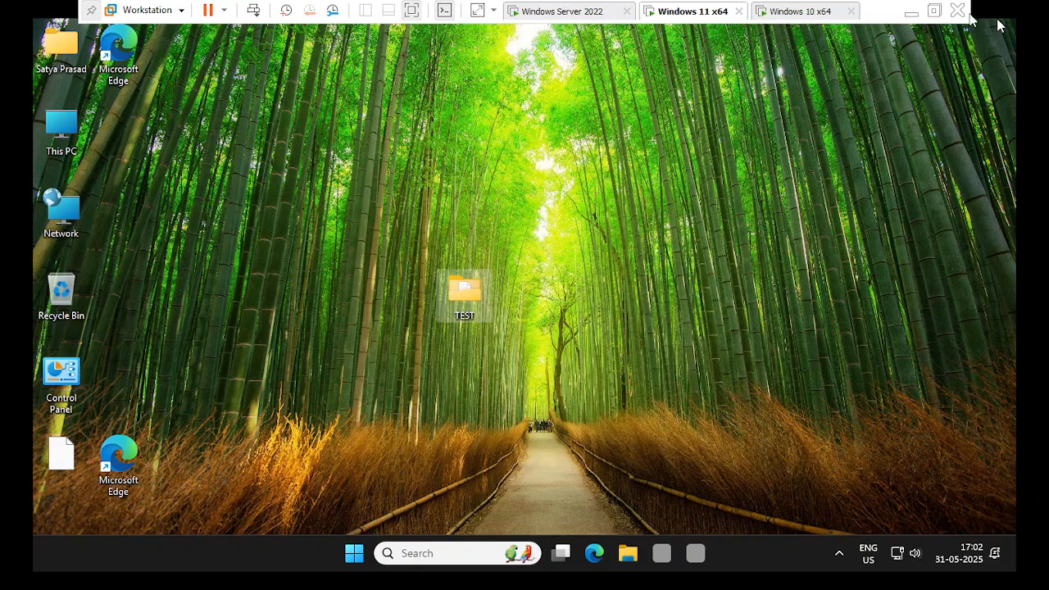
{"action": "mouse_move", "coordinate": [481, 299]}
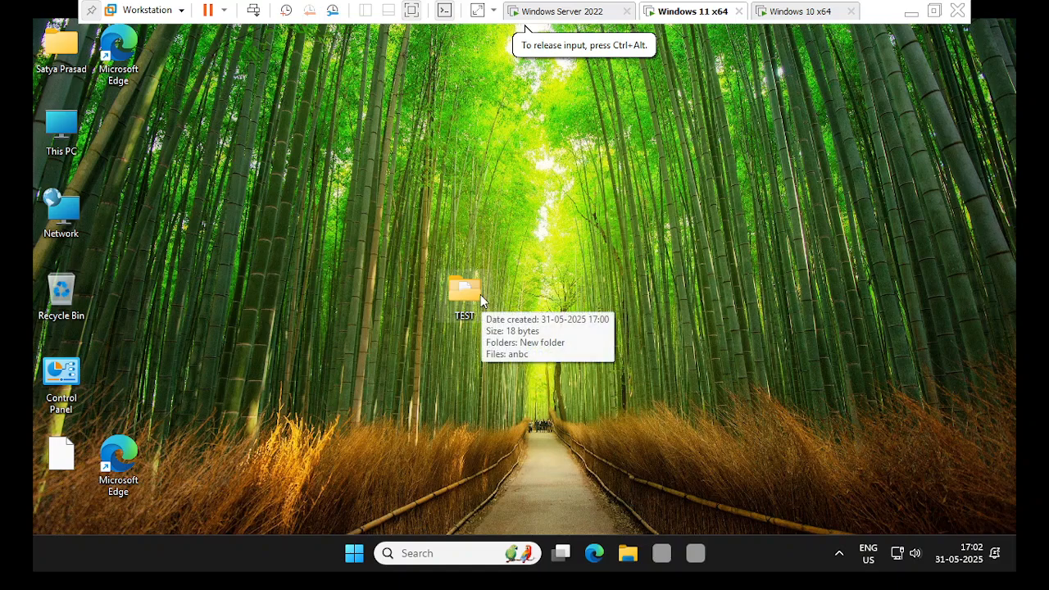
{"action": "left_click", "coordinate": [911, 11]}
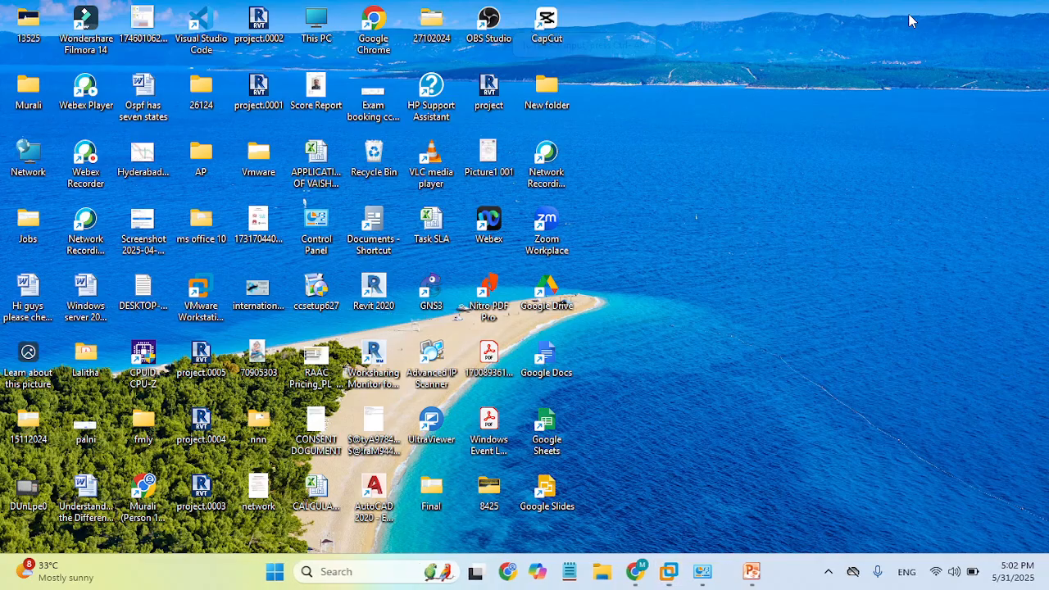
{"action": "left_click", "coordinate": [829, 574]}
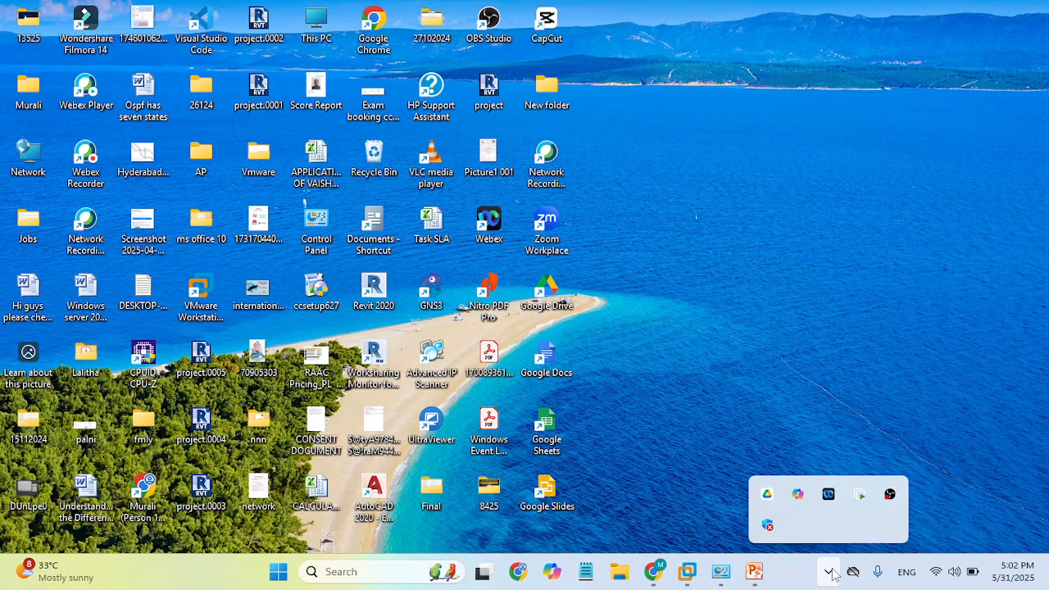
{"action": "mouse_move", "coordinate": [751, 580]}
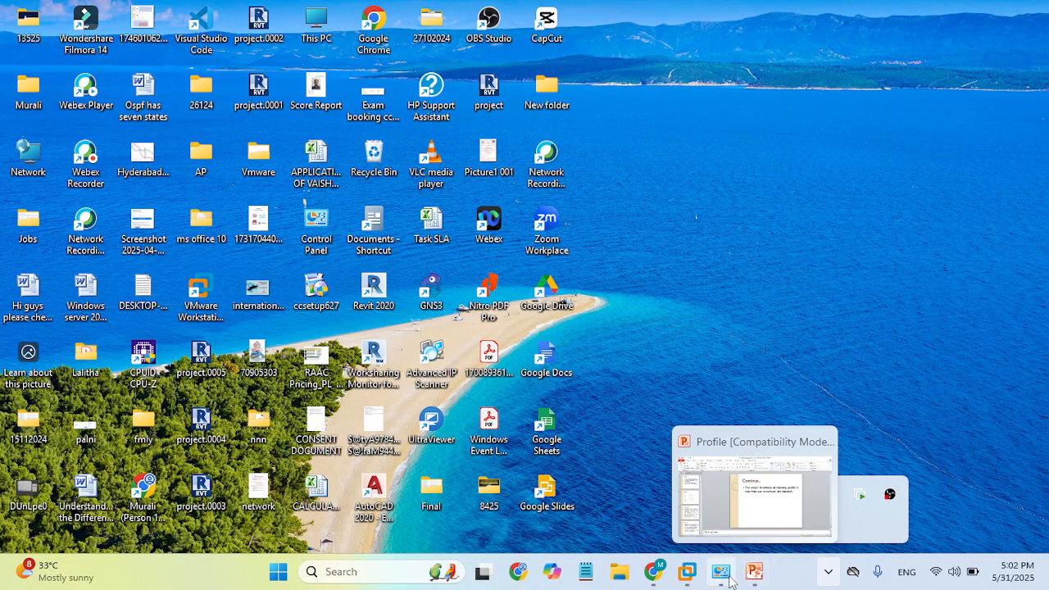
{"action": "left_click", "coordinate": [686, 574]}
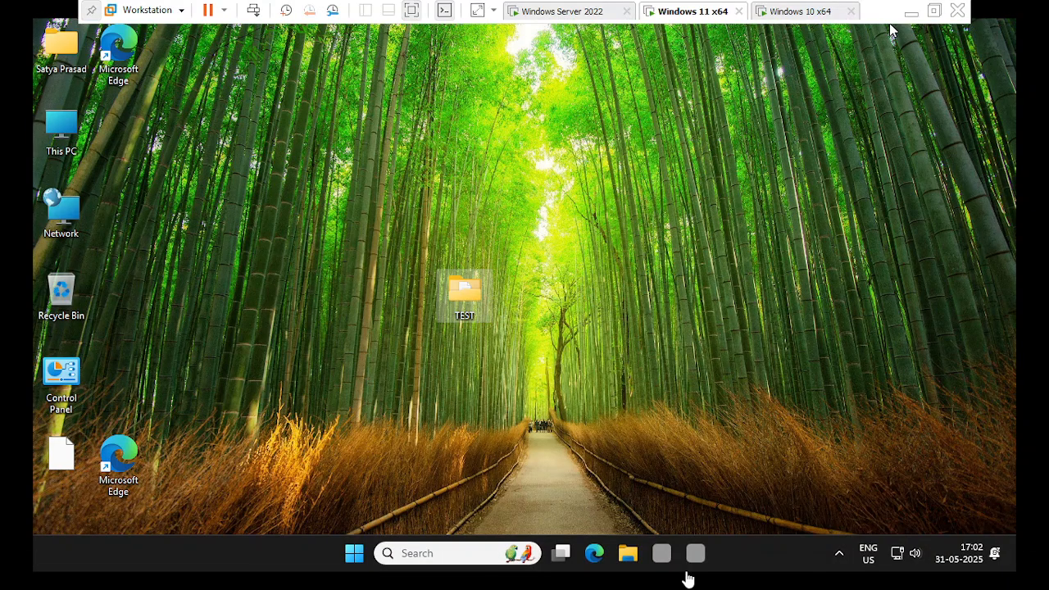
On Windows Server 2022, select the user's .V6 profile folder in E:\roamprofile and check its creation details.
{"action": "left_click", "coordinate": [533, 13]}
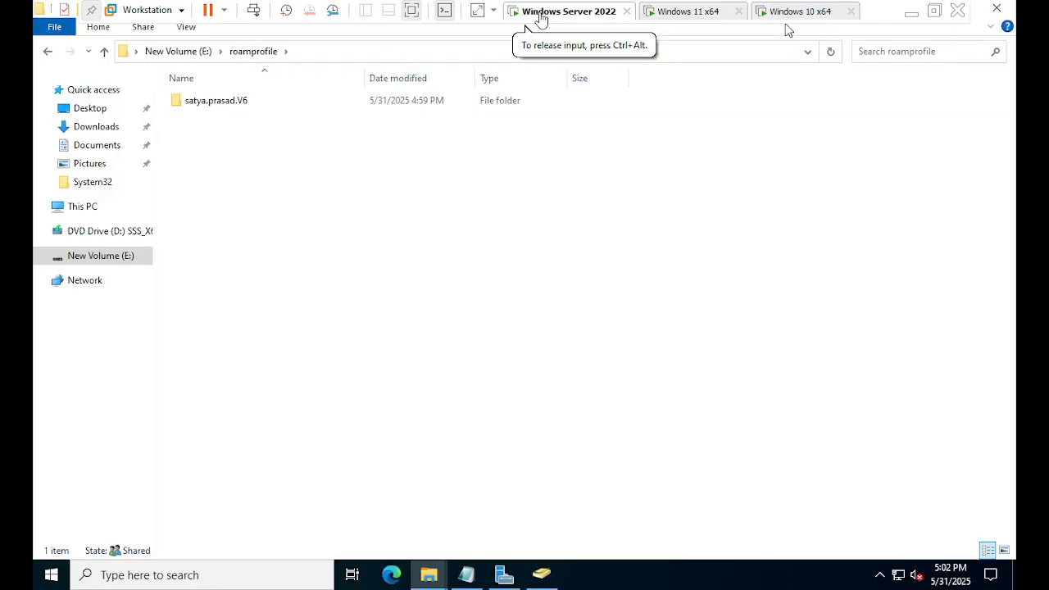
{"action": "left_click", "coordinate": [241, 104]}
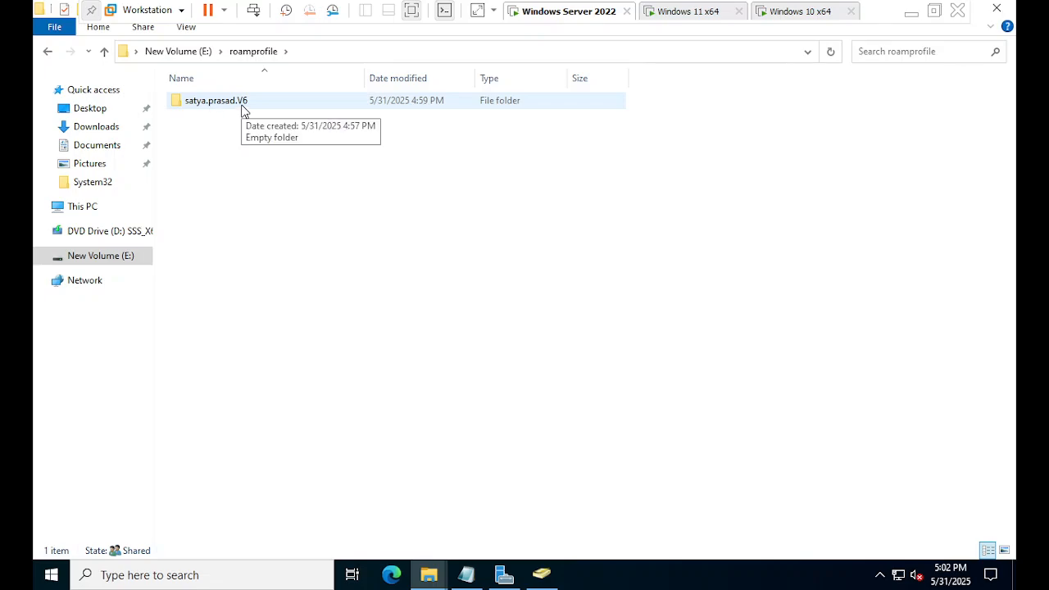
{"action": "left_click", "coordinate": [243, 112]}
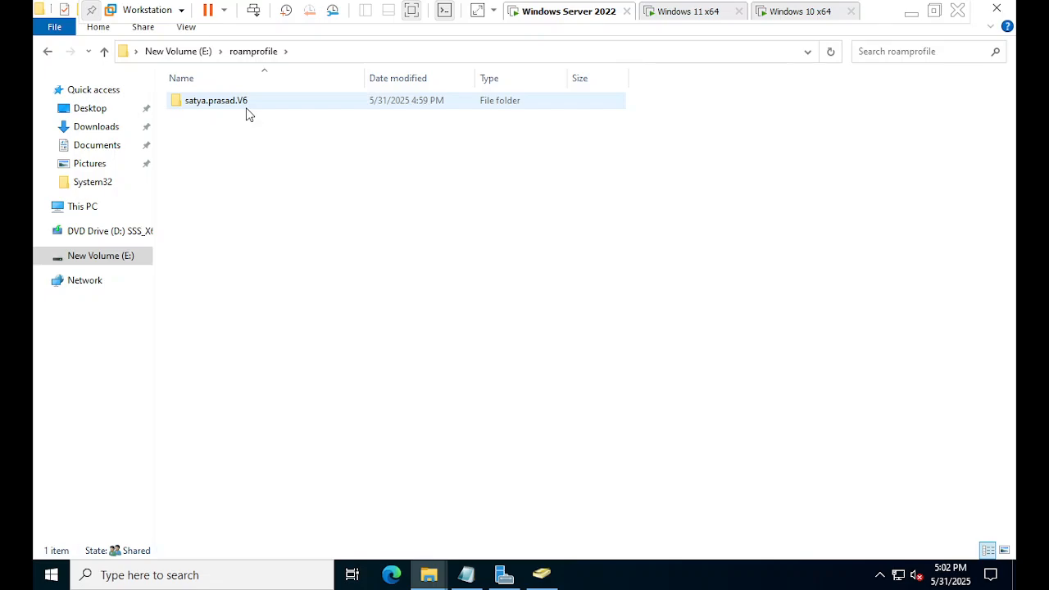
{"action": "left_click", "coordinate": [250, 105]}
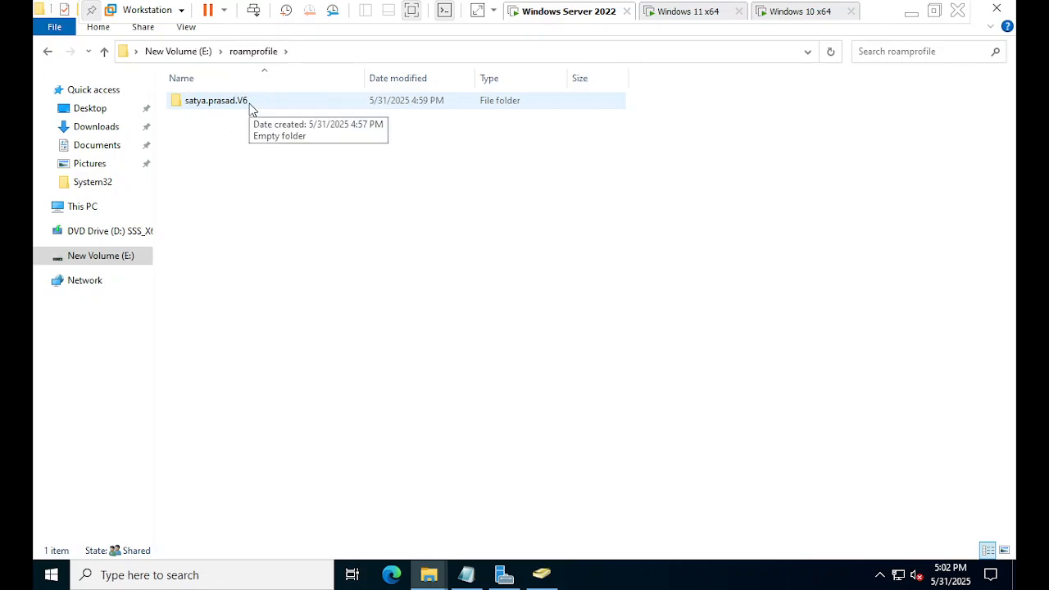
{"action": "left_click", "coordinate": [249, 106]}
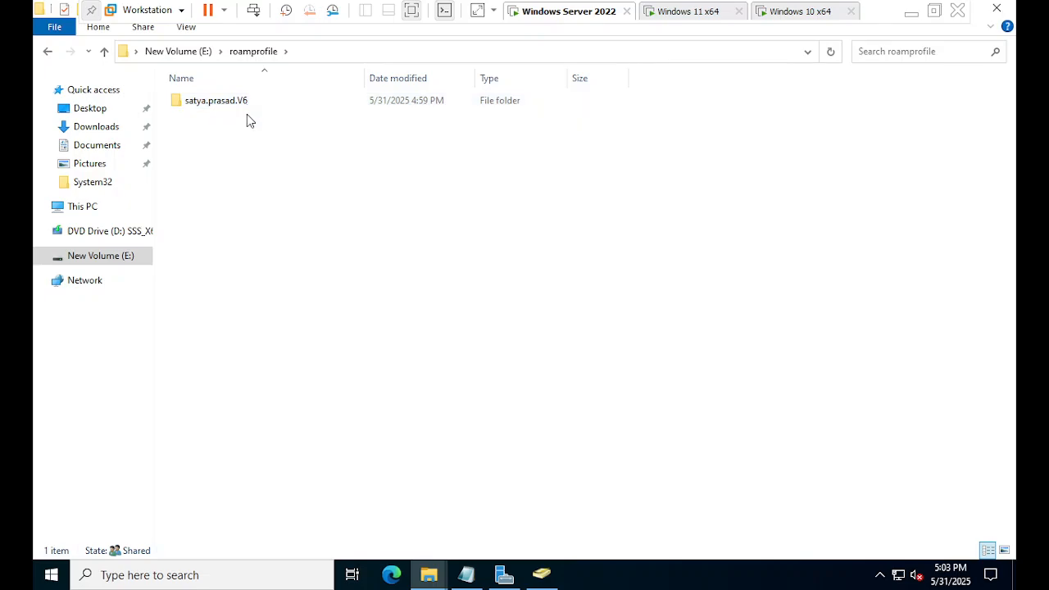
{"action": "left_click", "coordinate": [248, 118]}
{"action": "left_click", "coordinate": [252, 108]}
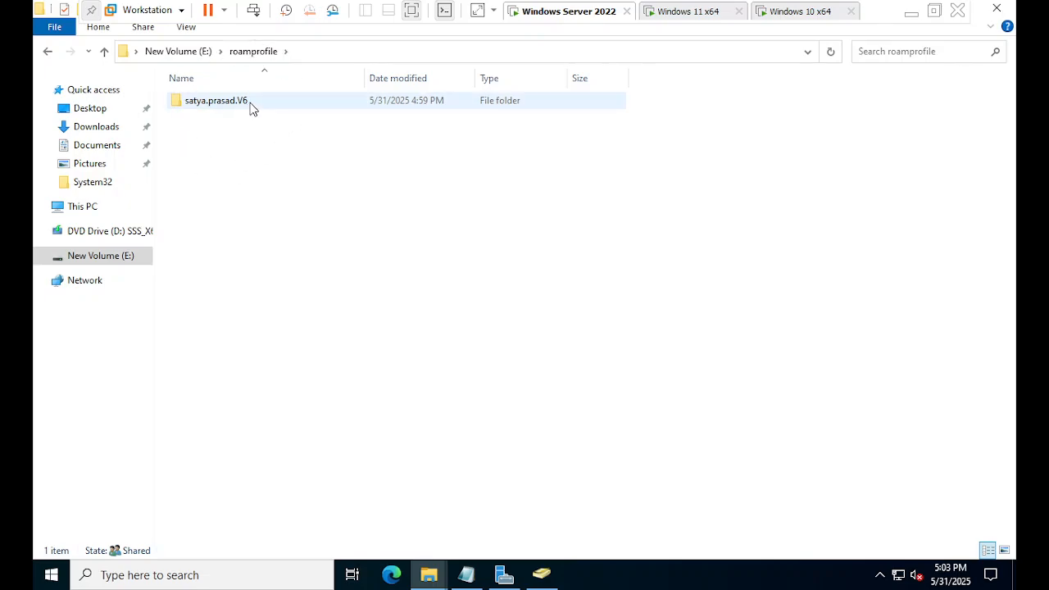
{"action": "left_click", "coordinate": [248, 106]}
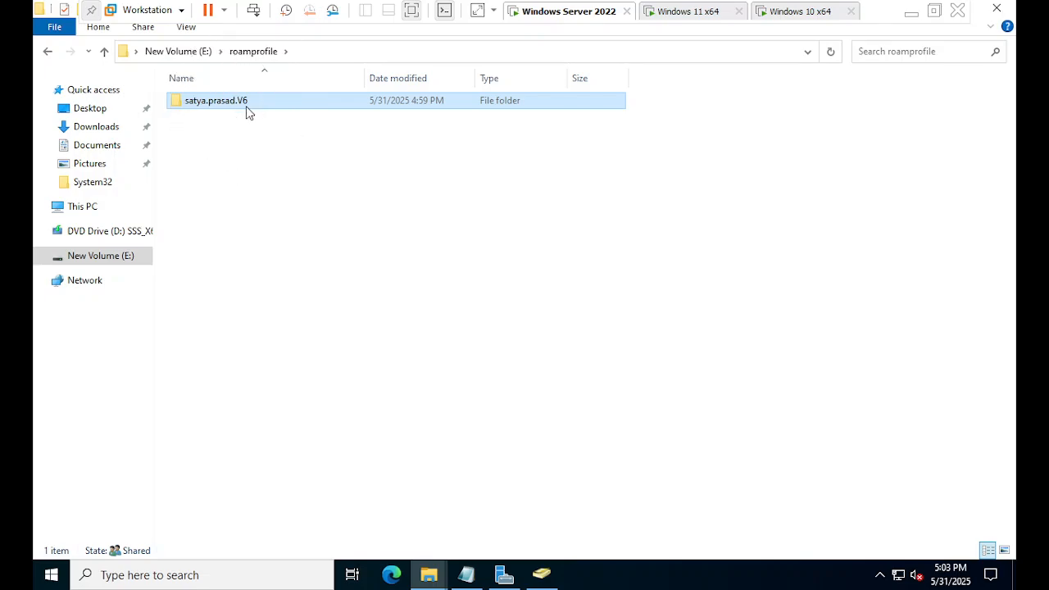
{"action": "left_click", "coordinate": [247, 106]}
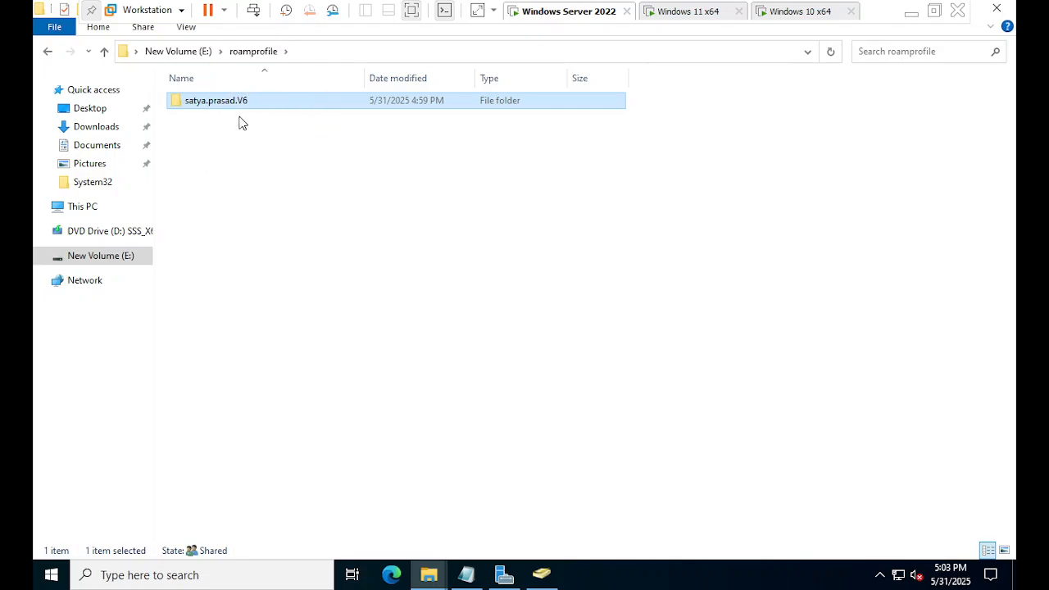
{"action": "left_click", "coordinate": [241, 114]}
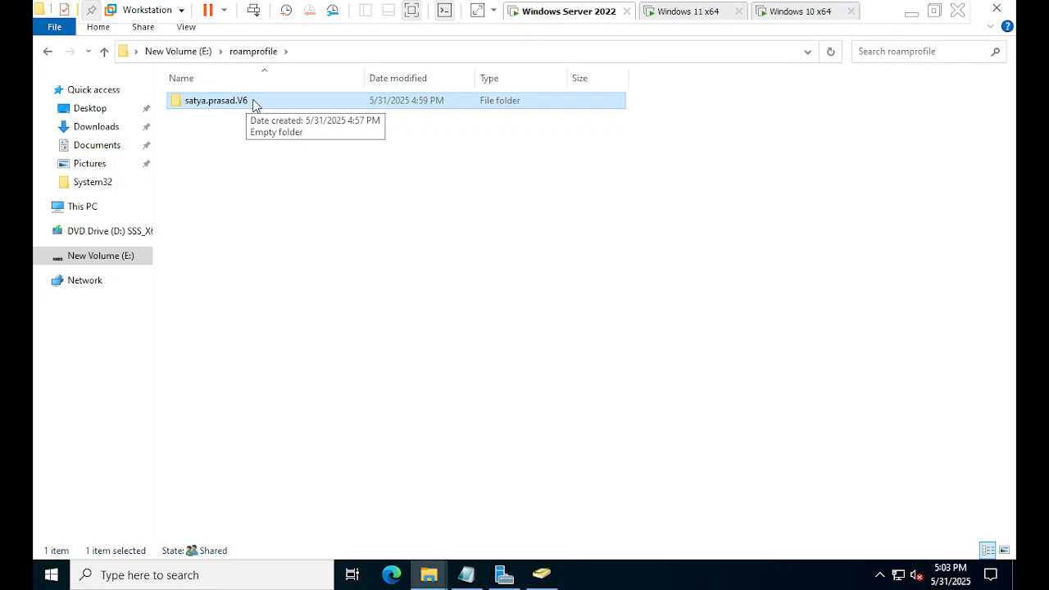
{"action": "left_click", "coordinate": [217, 155]}
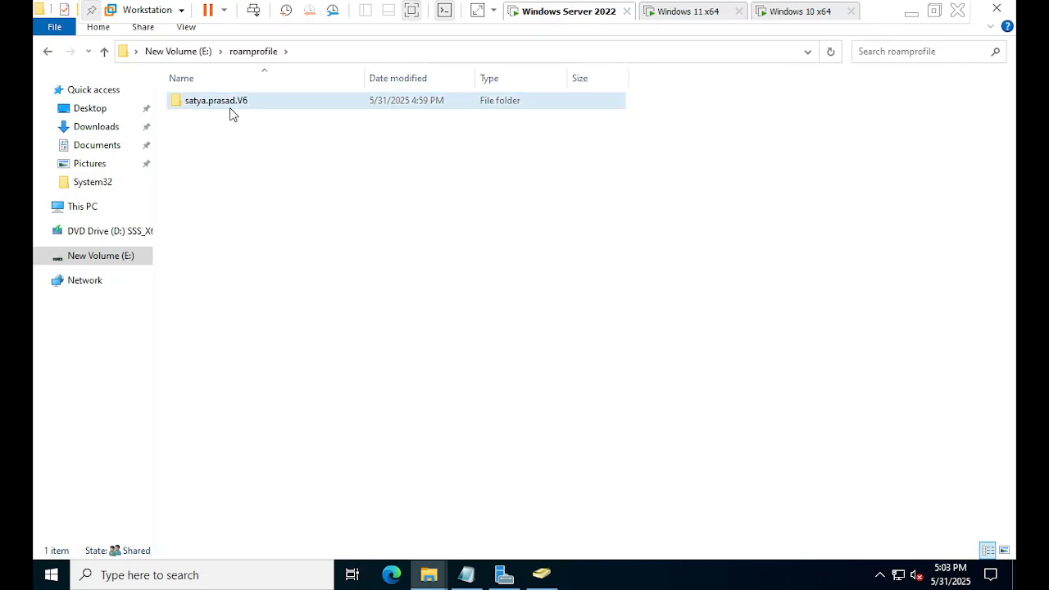
{"action": "double_click", "coordinate": [230, 114]}
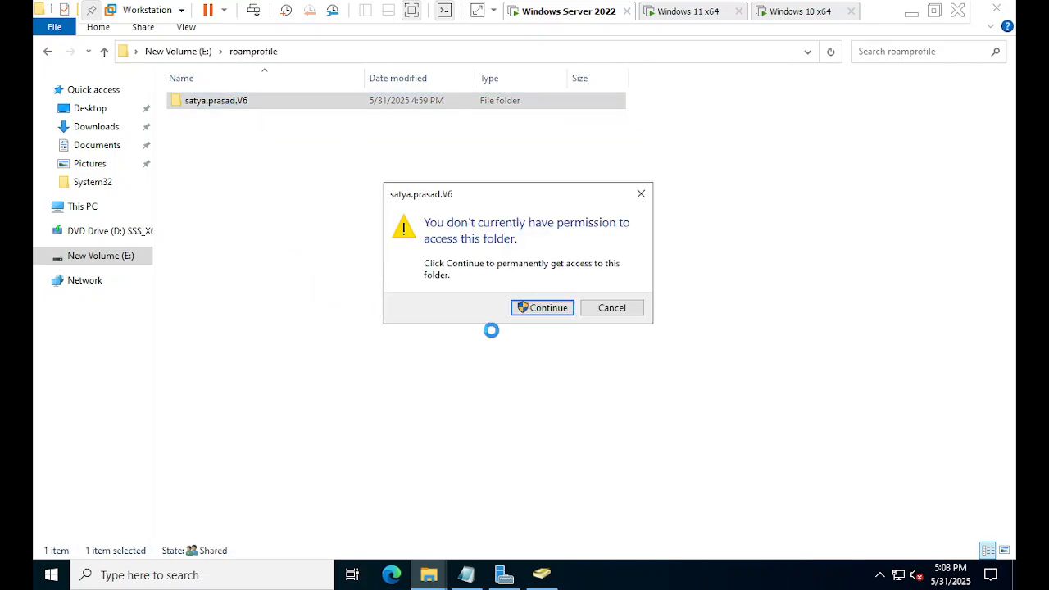
{"action": "left_click", "coordinate": [546, 309]}
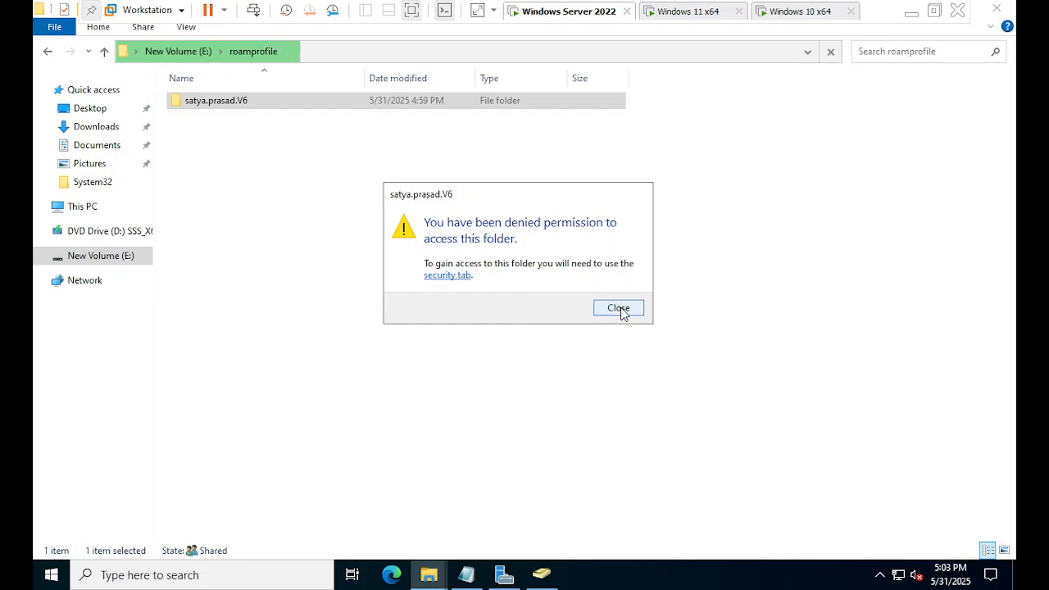
{"action": "left_click", "coordinate": [620, 310]}
{"action": "left_click", "coordinate": [619, 311]}
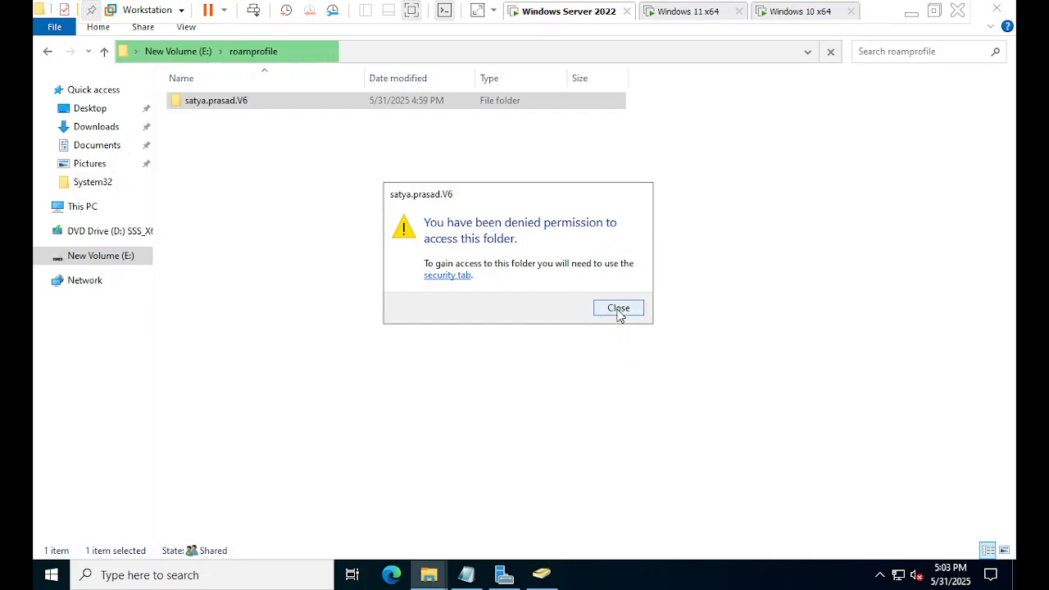
{"action": "left_click", "coordinate": [618, 310]}
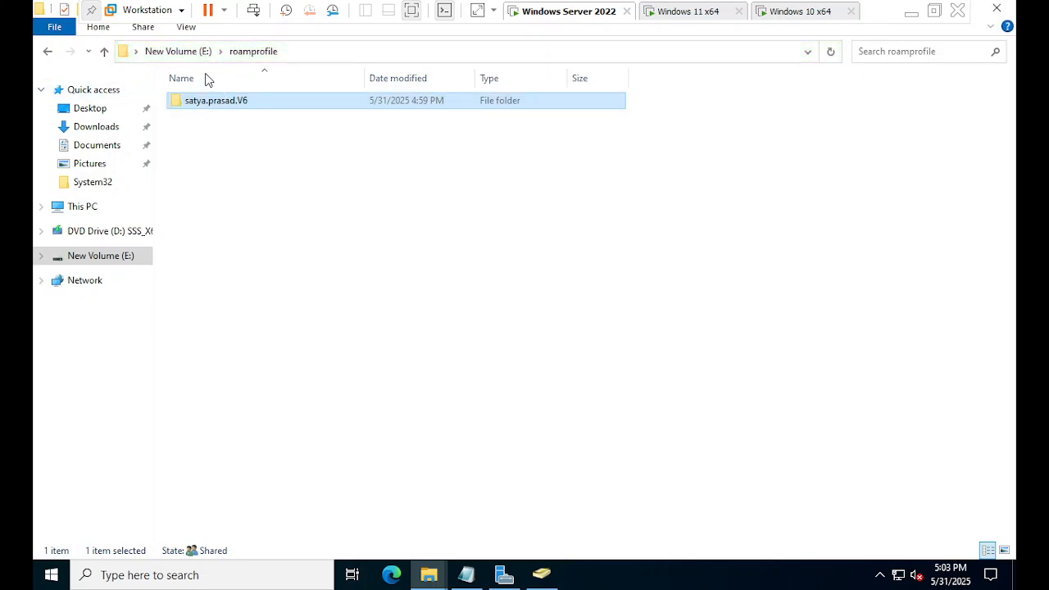
{"action": "left_click", "coordinate": [182, 54]}
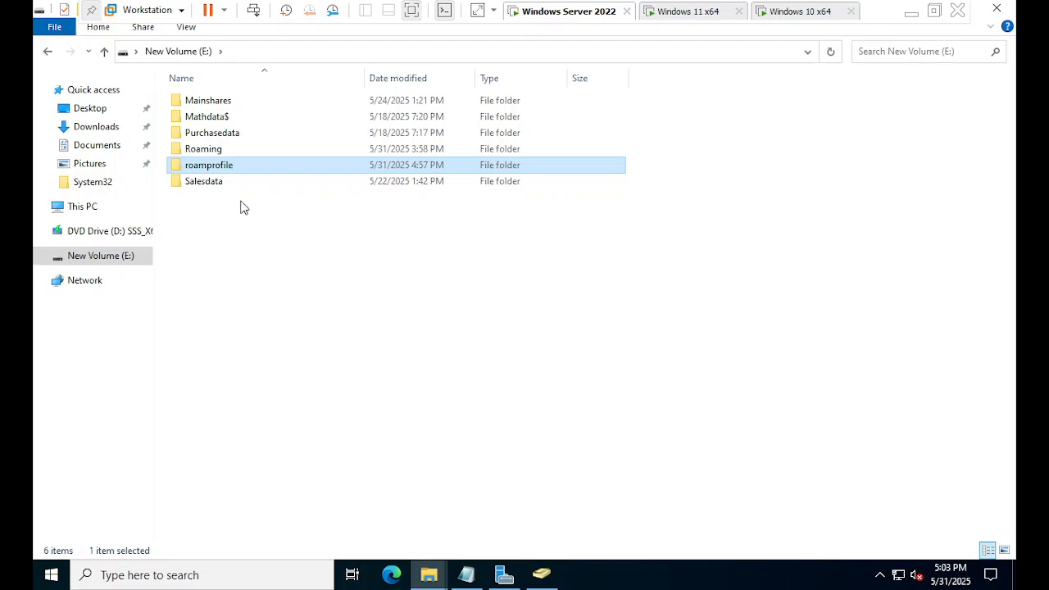
{"action": "double_click", "coordinate": [210, 169]}
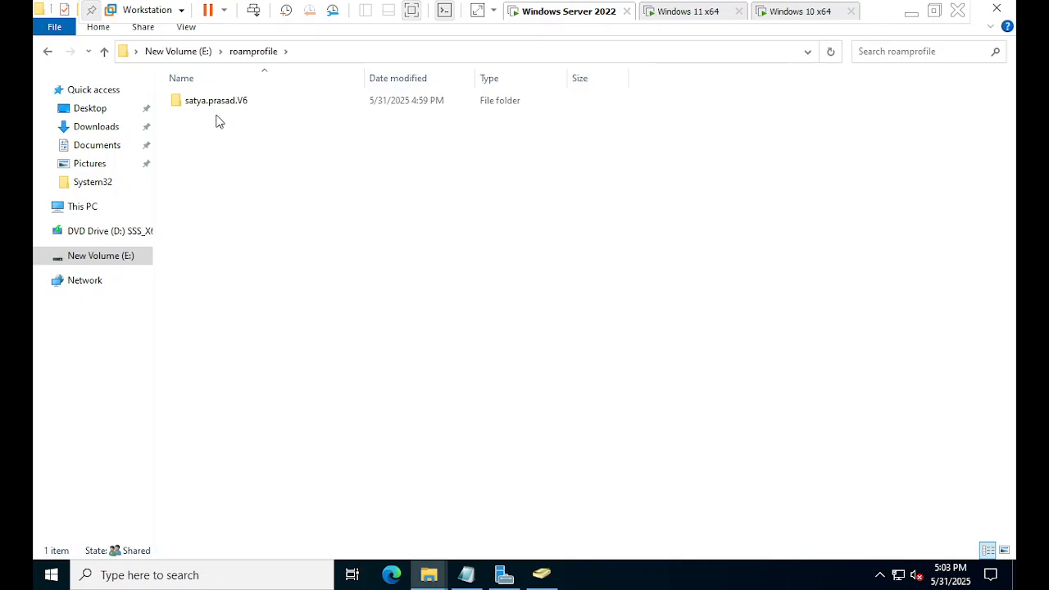
{"action": "key", "text": "ctrl"}
{"action": "key", "text": "ctrl"}
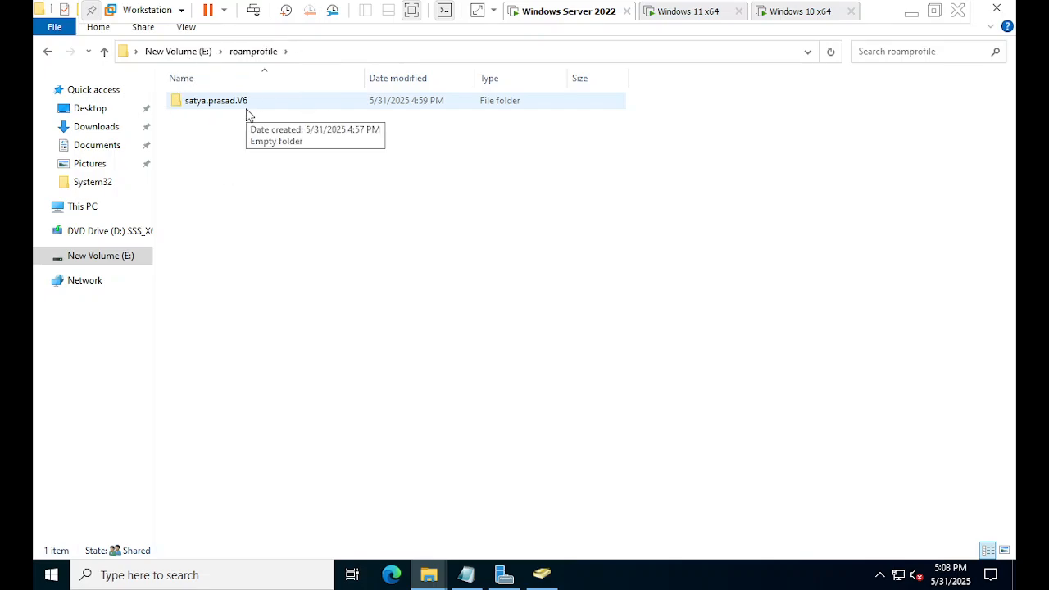
{"action": "key", "text": "ctrl"}
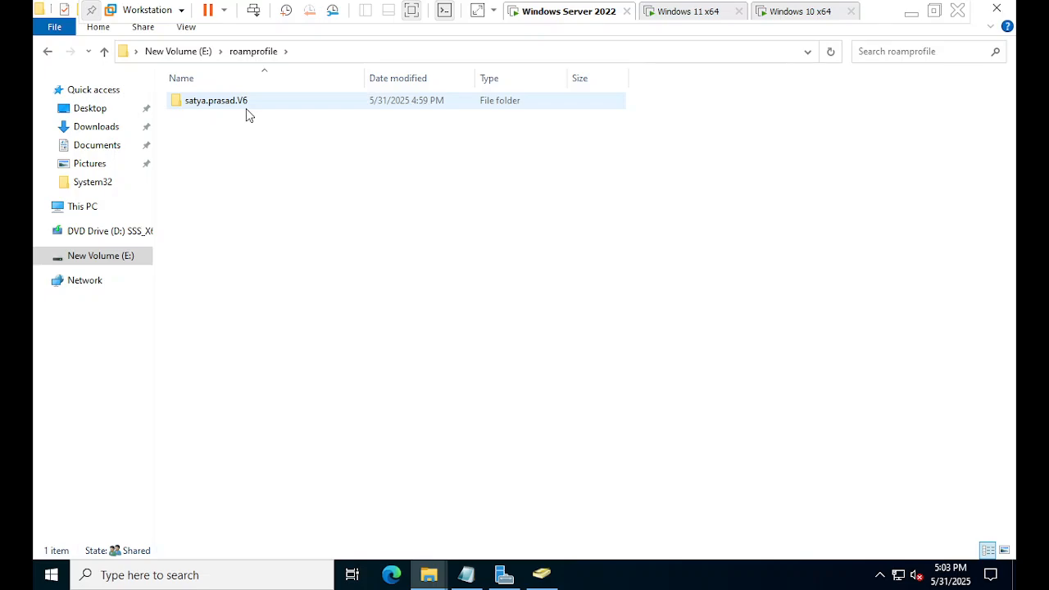
{"action": "key", "text": "ctrl"}
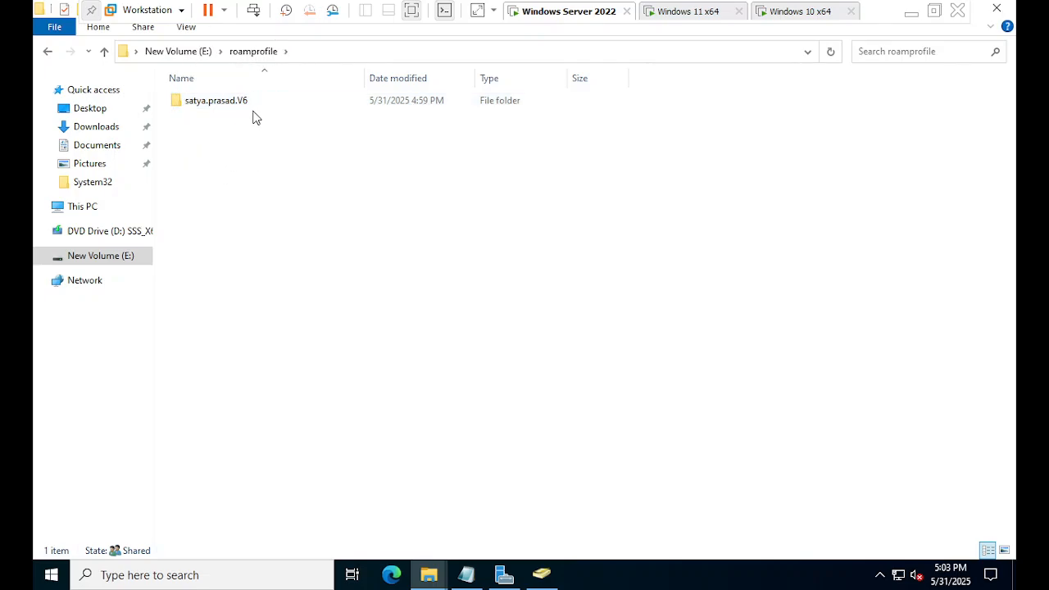
{"action": "double_click", "coordinate": [227, 100]}
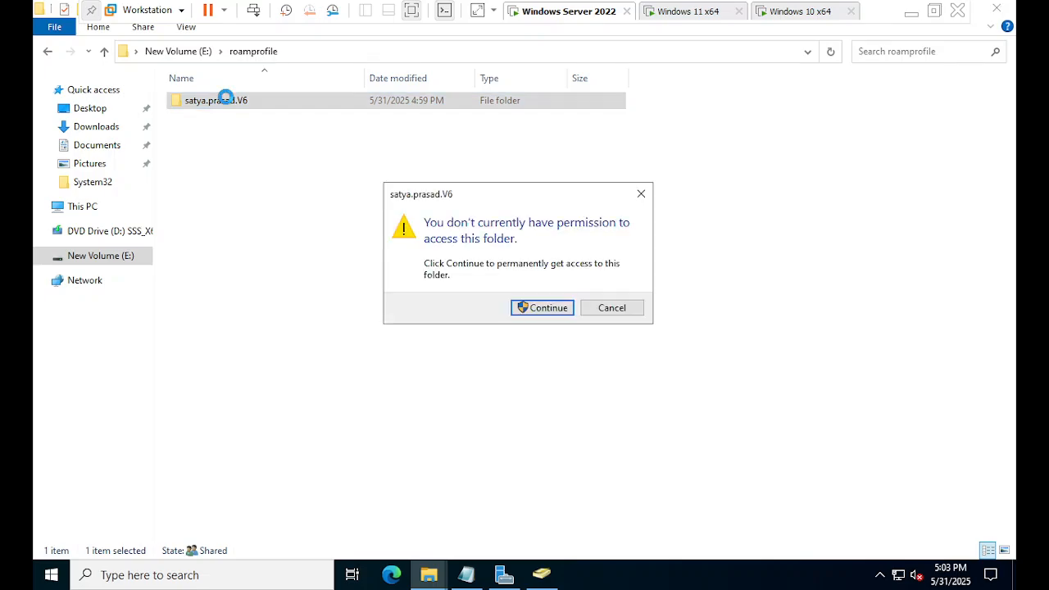
{"action": "left_click", "coordinate": [547, 308]}
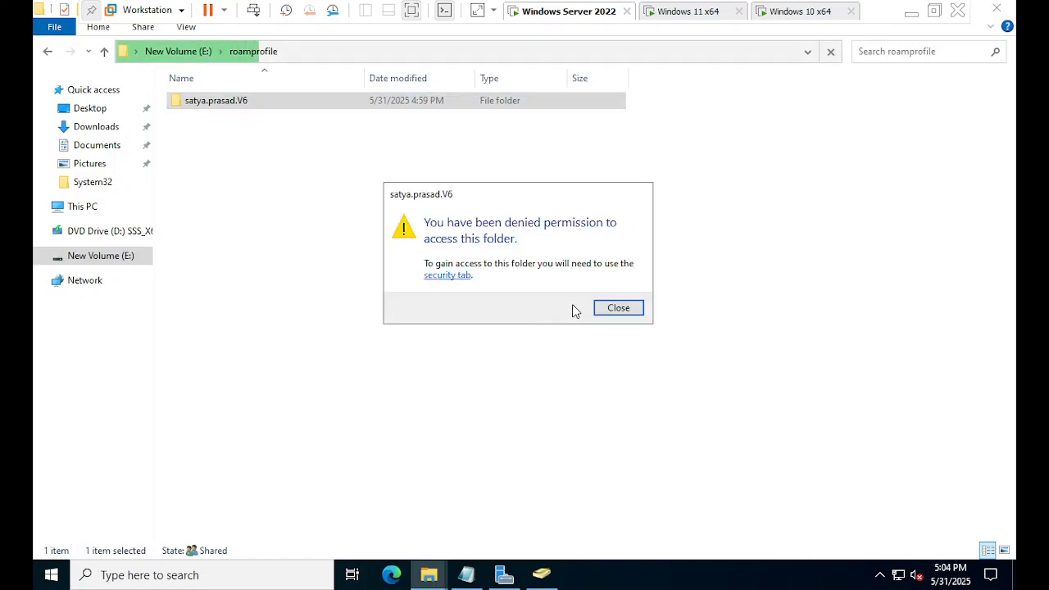
{"action": "left_click", "coordinate": [620, 310]}
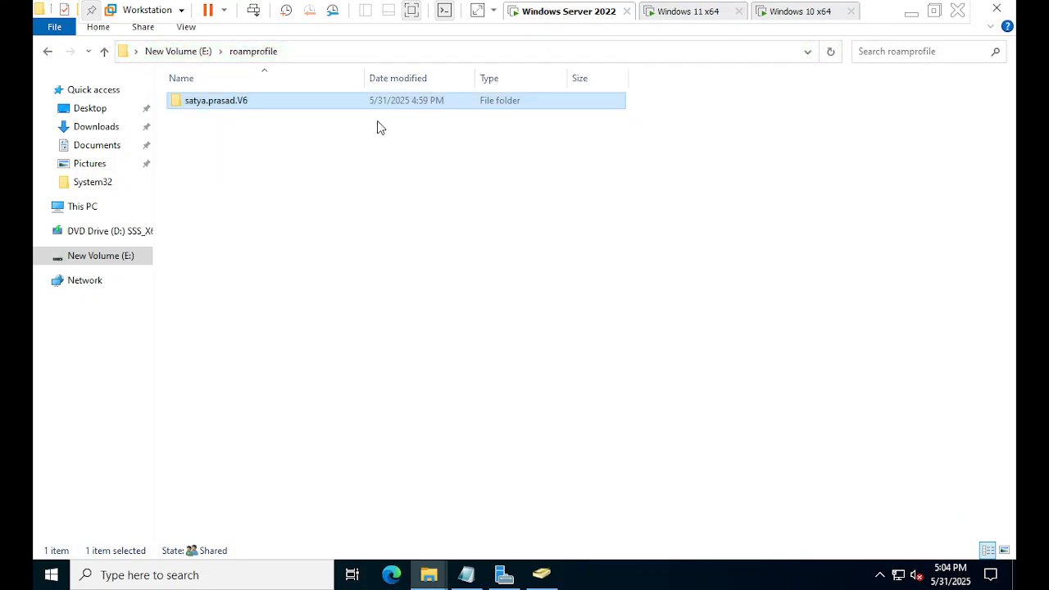
{"action": "right_click", "coordinate": [317, 105]}
{"action": "left_click", "coordinate": [382, 365]}
{"action": "left_click", "coordinate": [418, 146]}
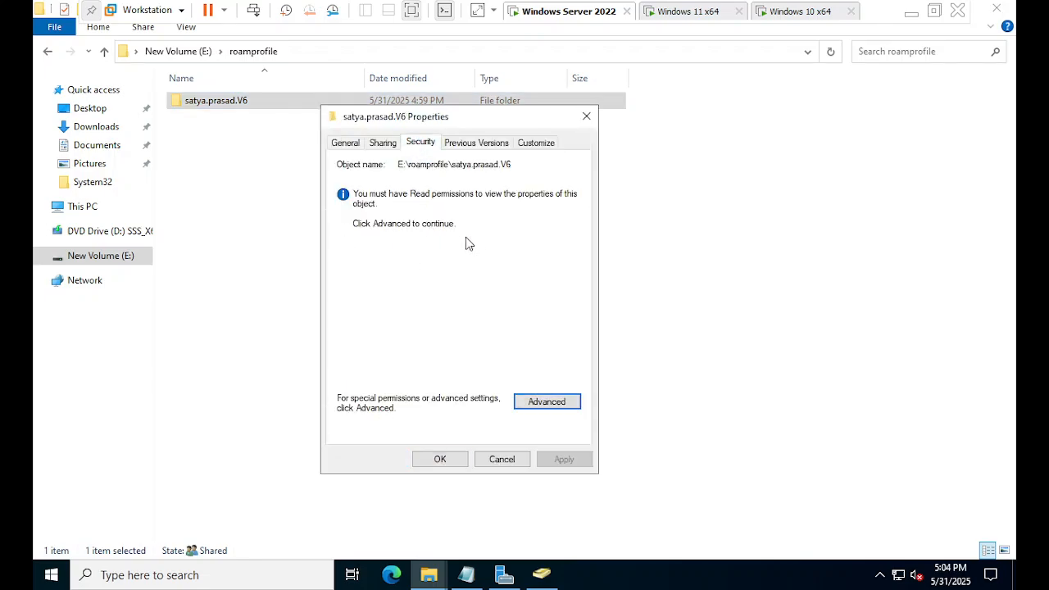
{"action": "left_click", "coordinate": [534, 404]}
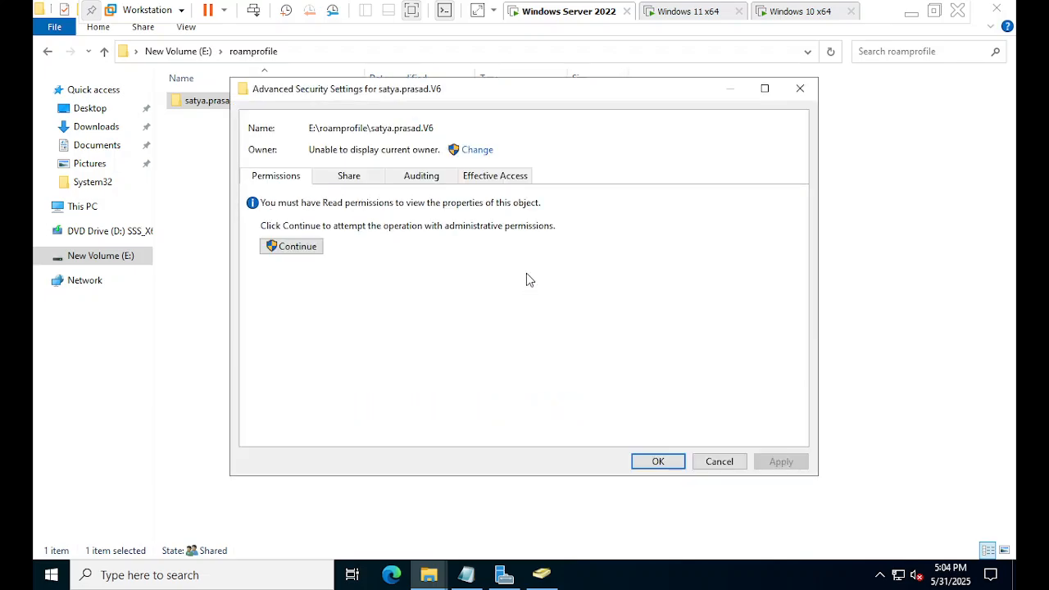
{"action": "left_click", "coordinate": [811, 88]}
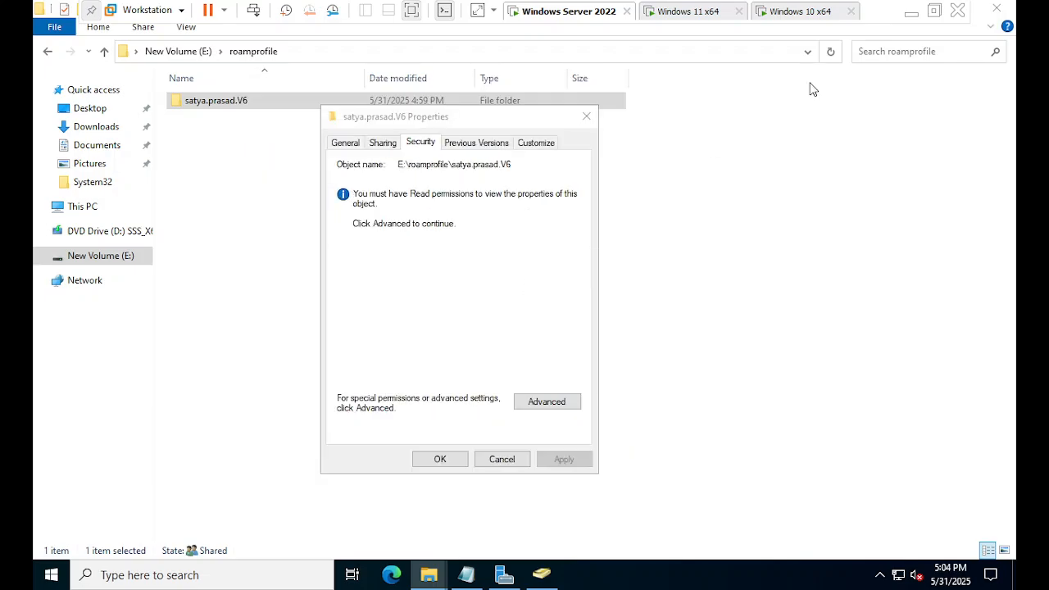
{"action": "left_click", "coordinate": [392, 144]}
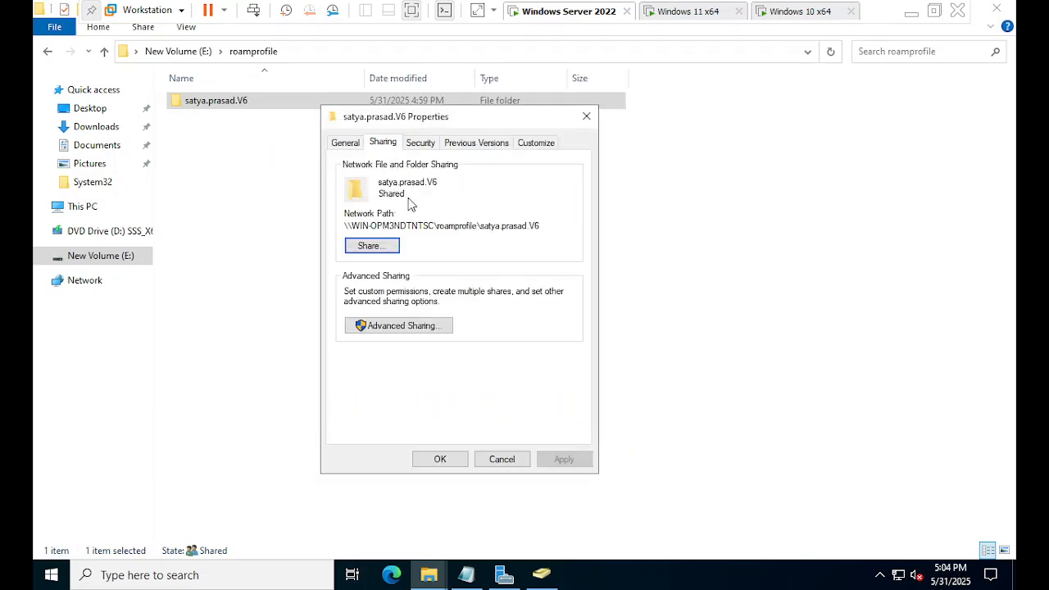
{"action": "left_click", "coordinate": [587, 118]}
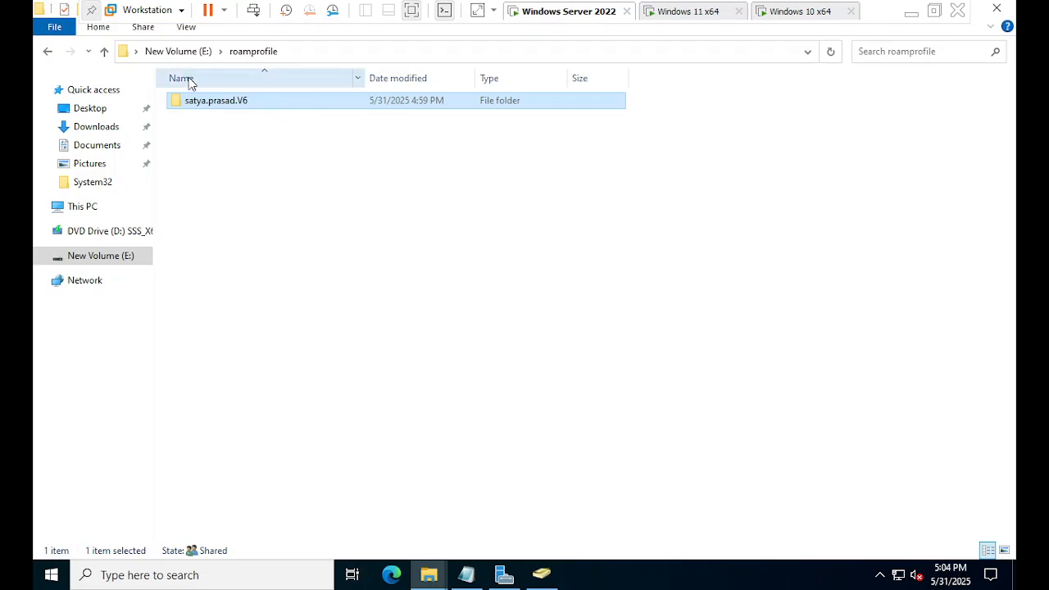
From the root of drive E:, bring up Server Manager's six shares, including roamprofile, maximized.
{"action": "left_click", "coordinate": [183, 51]}
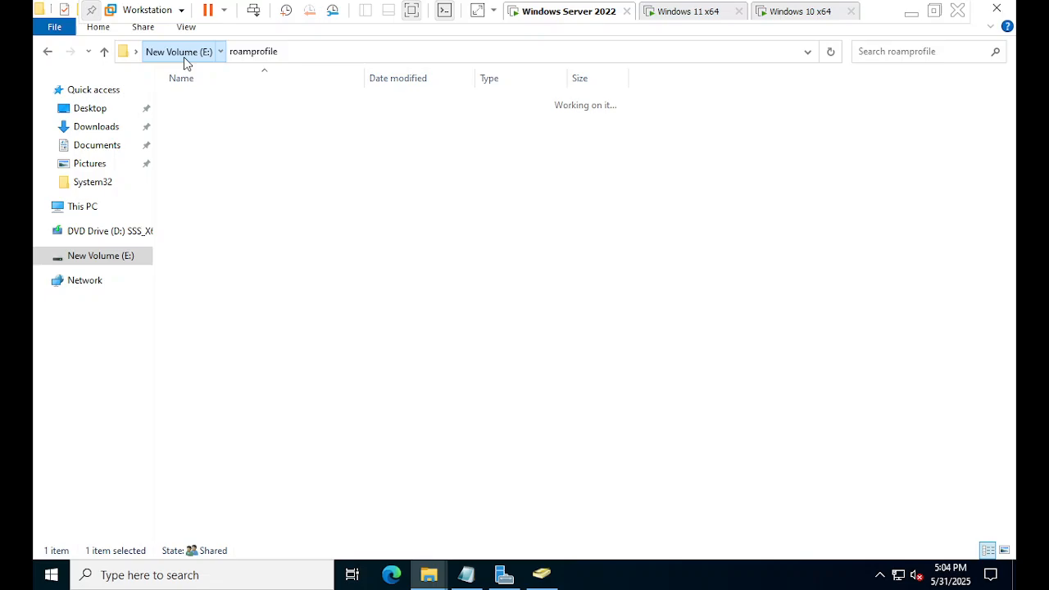
{"action": "left_click", "coordinate": [288, 243]}
{"action": "double_click", "coordinate": [224, 166]}
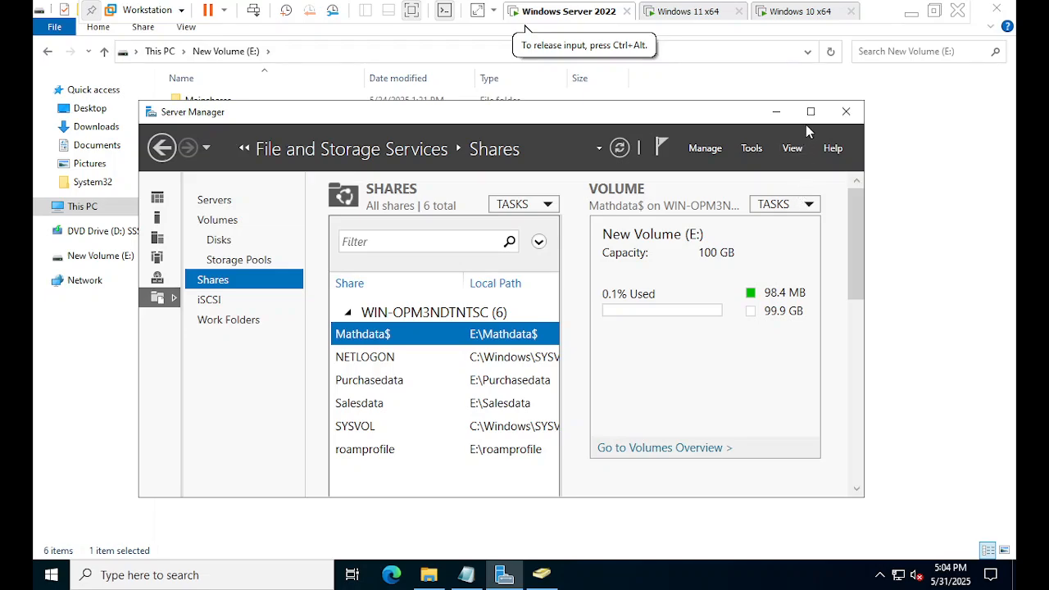
{"action": "left_click", "coordinate": [811, 111]}
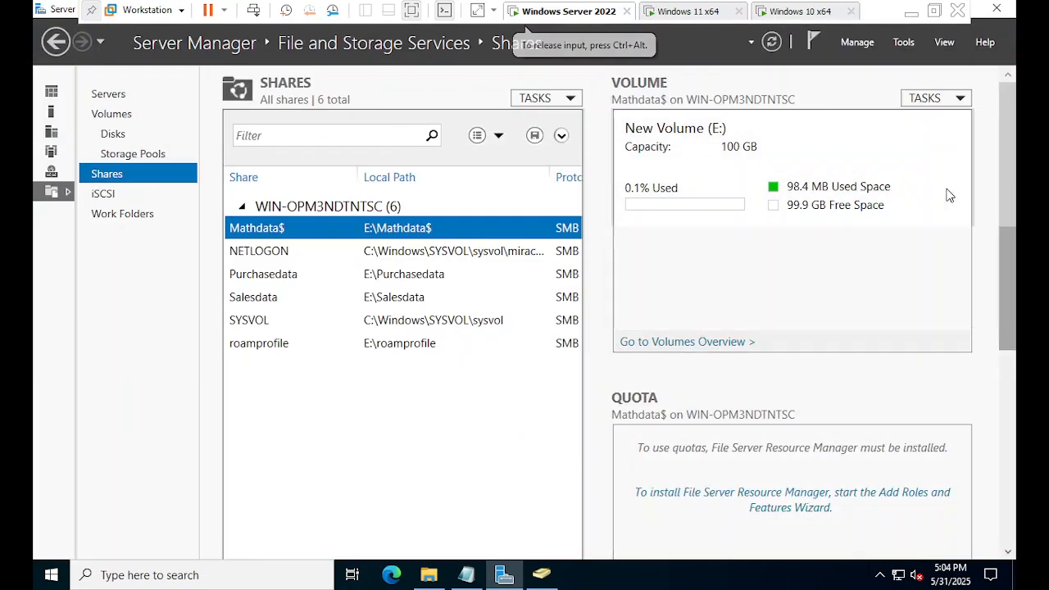
Minimize the VMware window and bring up the OBS recorder's tray menu on the host desktop.
{"action": "left_click", "coordinate": [910, 11]}
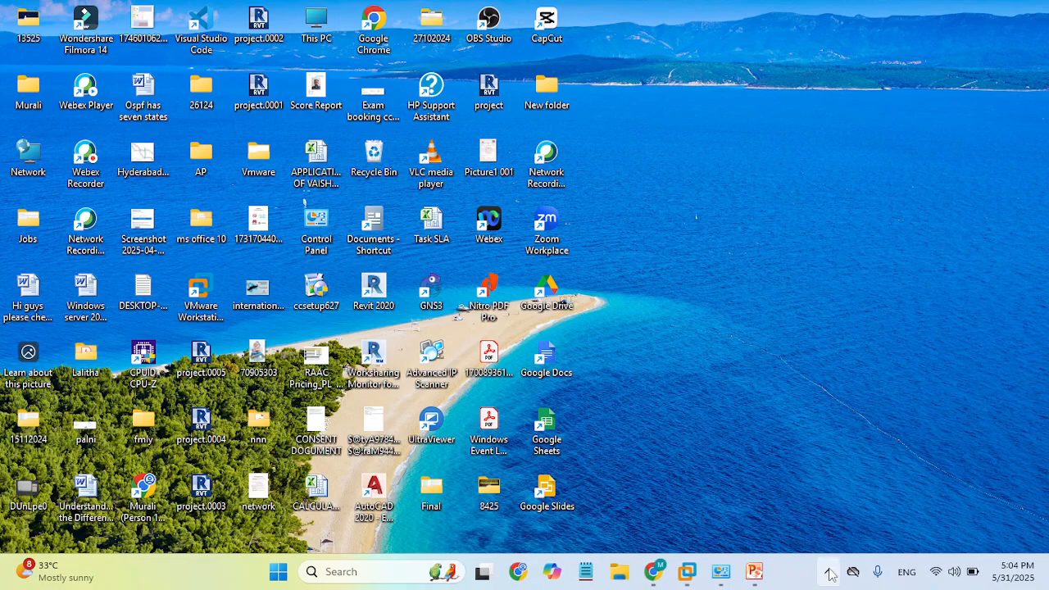
{"action": "left_click", "coordinate": [829, 571]}
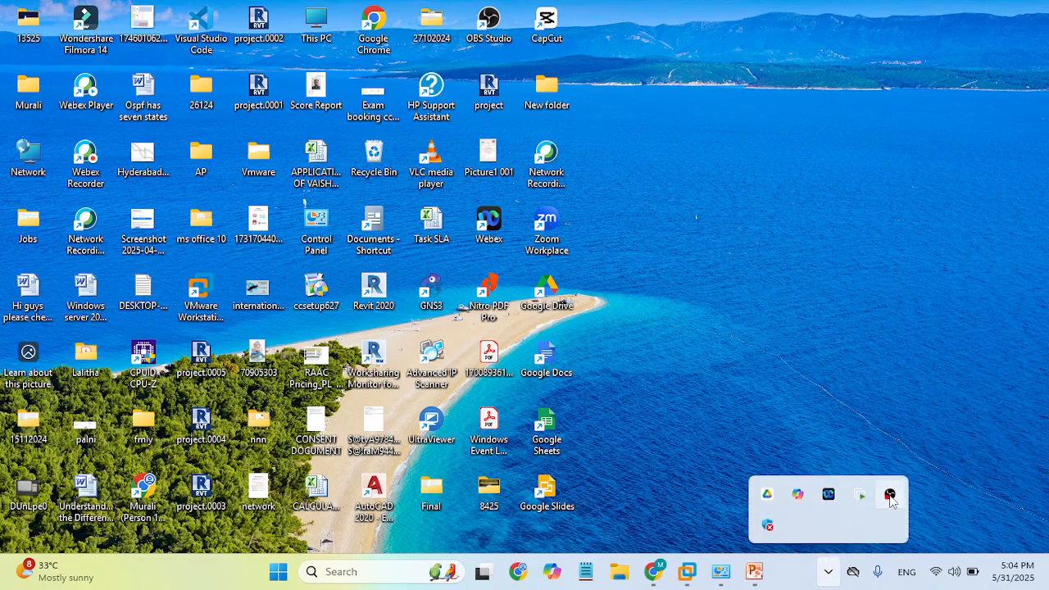
{"action": "right_click", "coordinate": [889, 494]}
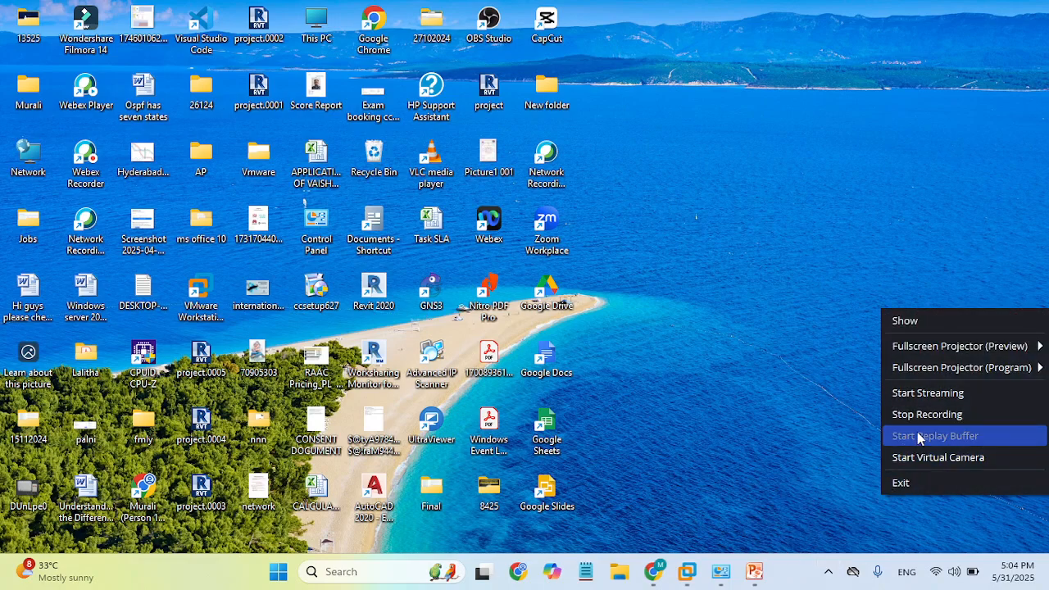